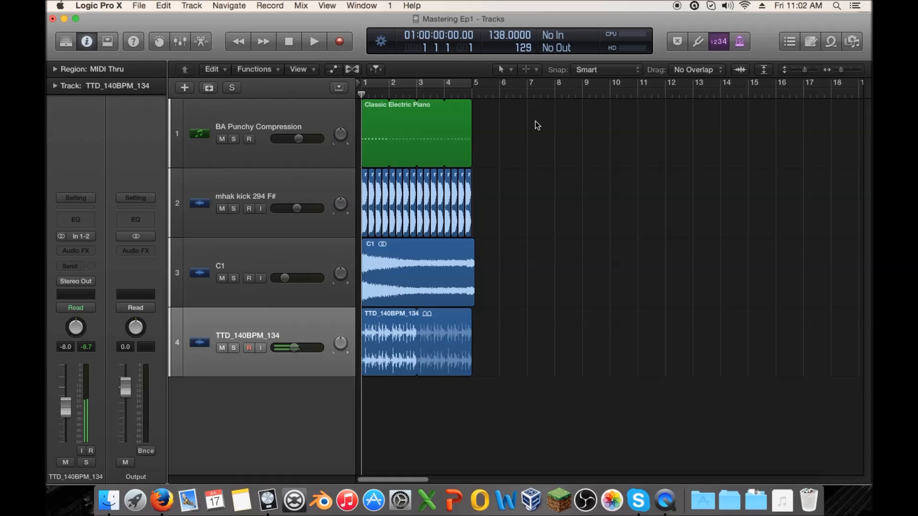
# Turn on cycling for bars 1 to 5 and play the mix briefly to check the output's peak level
pyautogui.moveTo(535, 121); pyautogui.dragTo(328, 383)
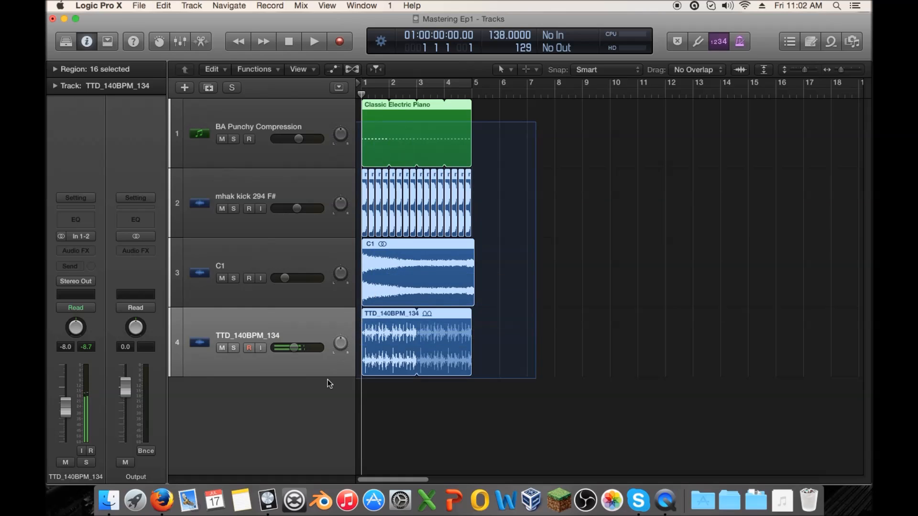
pyautogui.click(543, 311)
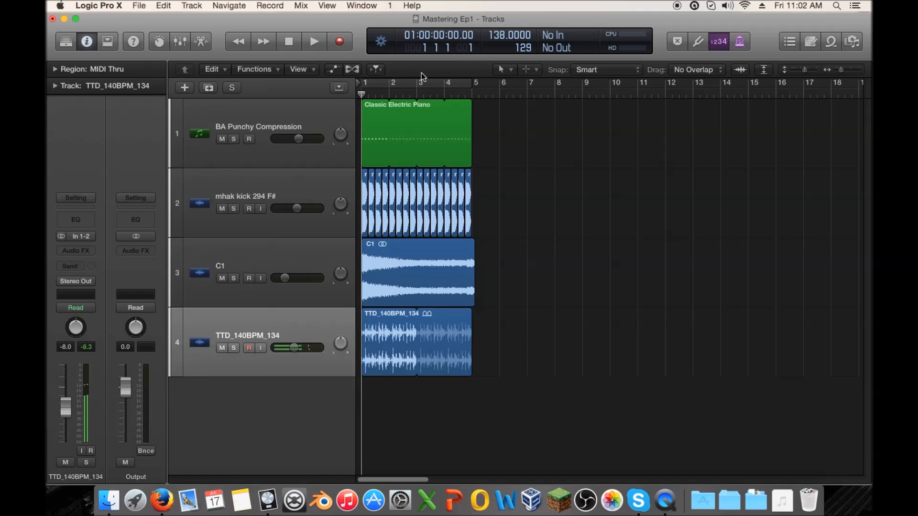
pyautogui.press('c')
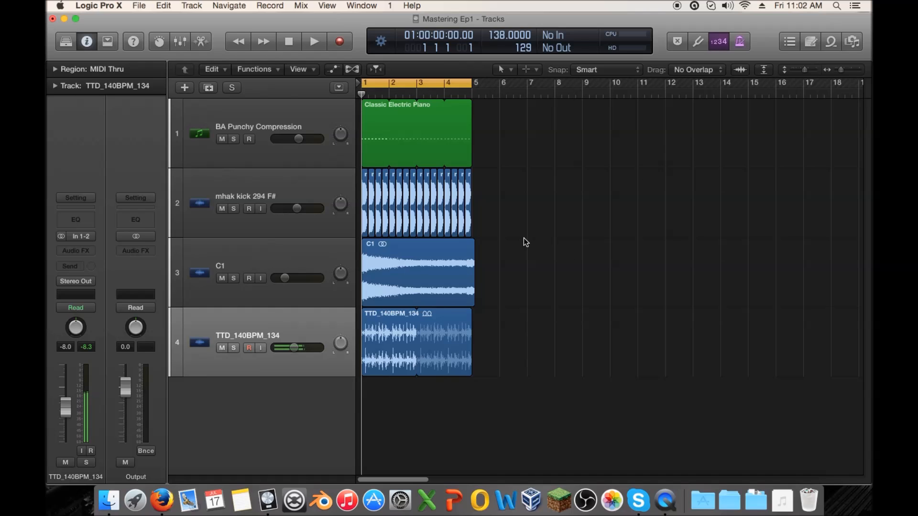
pyautogui.press('space')
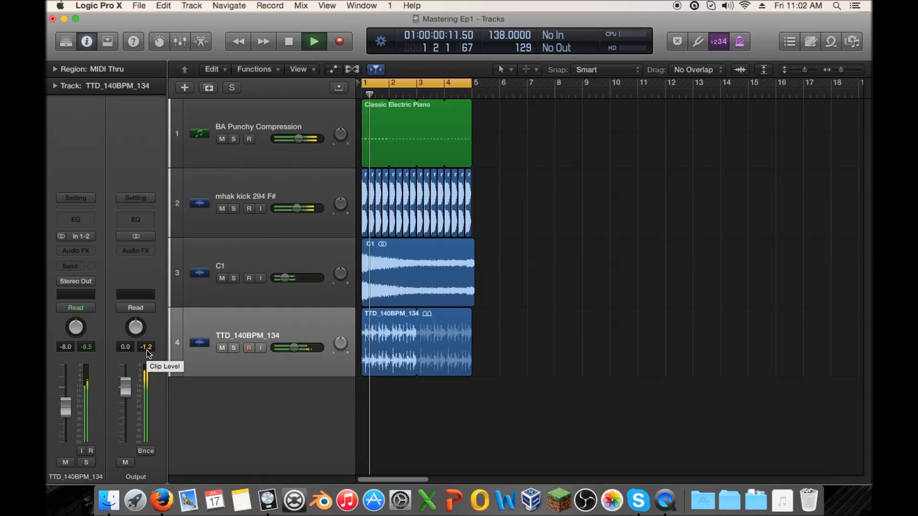
pyautogui.press('space')
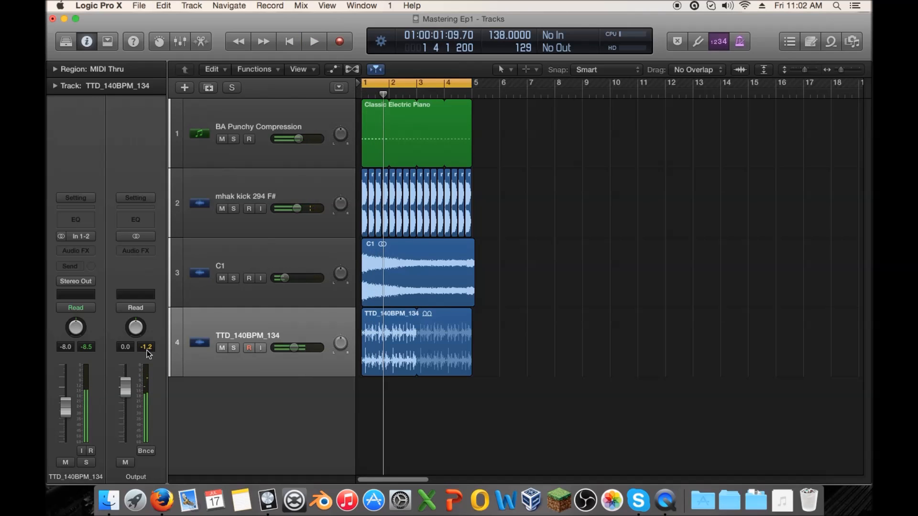
# Open the project notes and write "-1.2 dB" on the first line
pyautogui.click(810, 43)
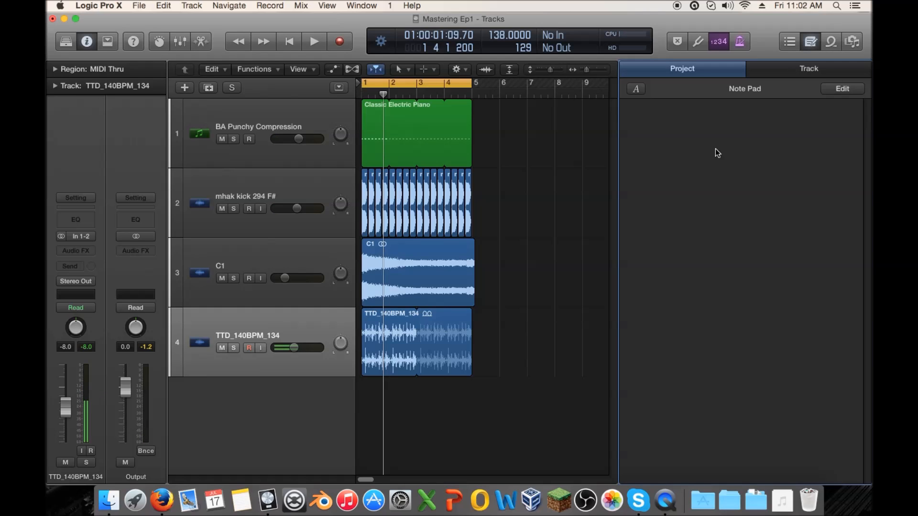
pyautogui.click(640, 117)
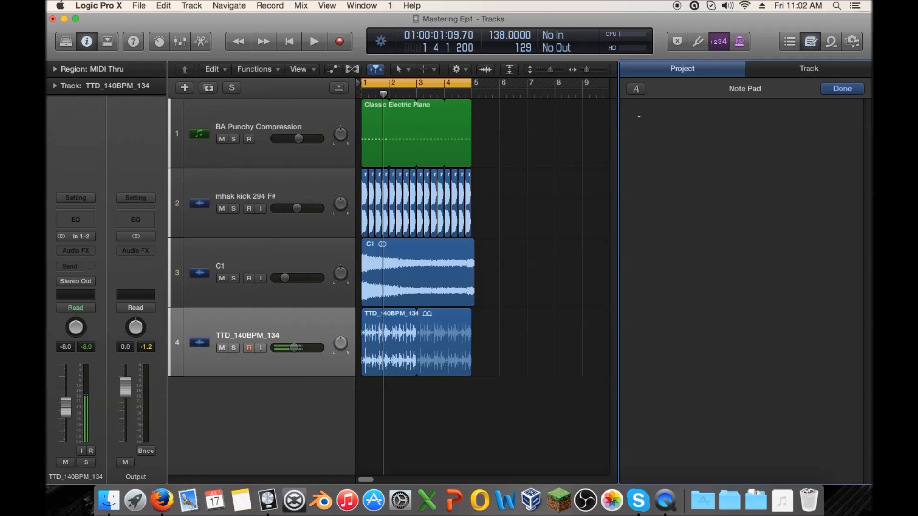
pyautogui.write('-1.2 dB')
# Play the loop with the output fader raised to +6.0 dB to check the peak, stop playback and return the fader to 0.0 dB
pyautogui.press('space')
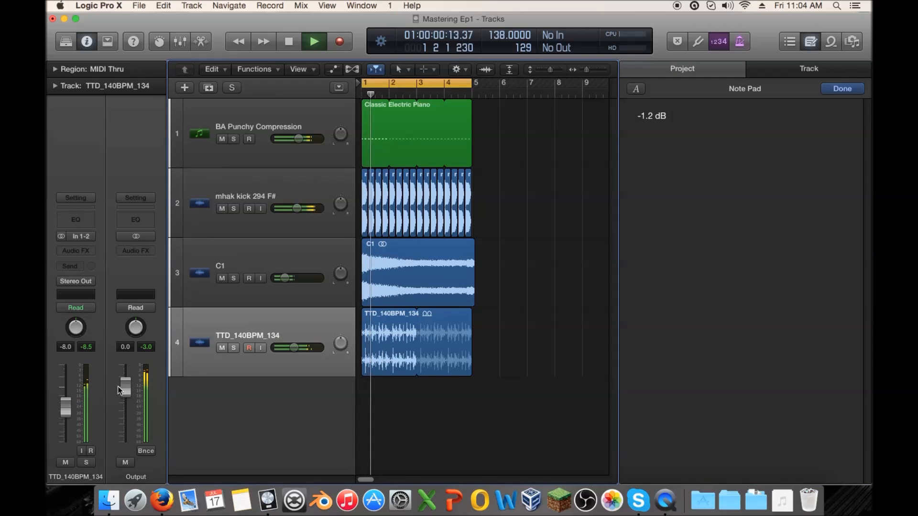
pyautogui.moveTo(127, 390); pyautogui.dragTo(128, 385)
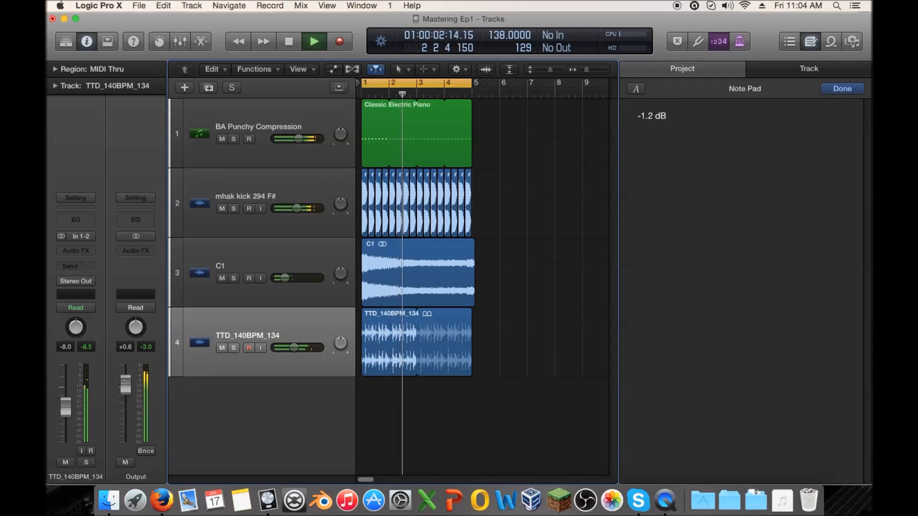
pyautogui.moveTo(127, 384); pyautogui.dragTo(127, 369)
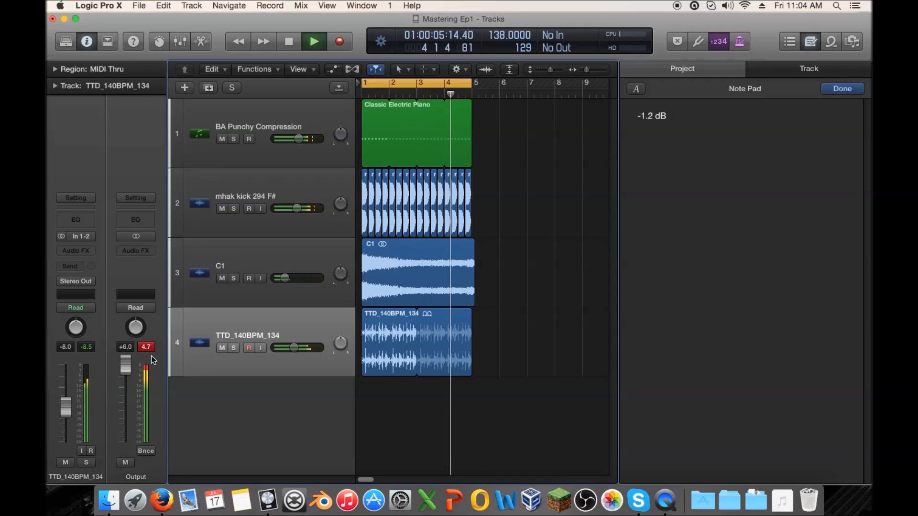
pyautogui.press('space')
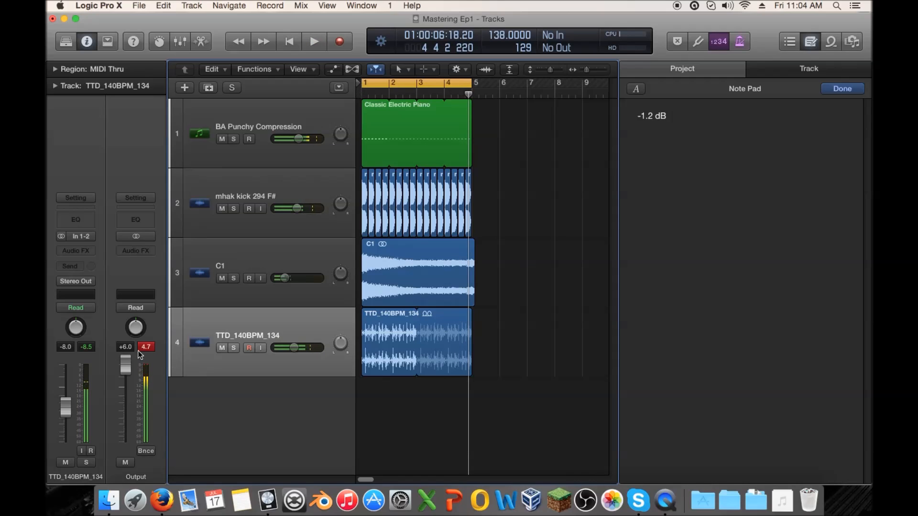
pyautogui.moveTo(128, 356); pyautogui.dragTo(130, 383)
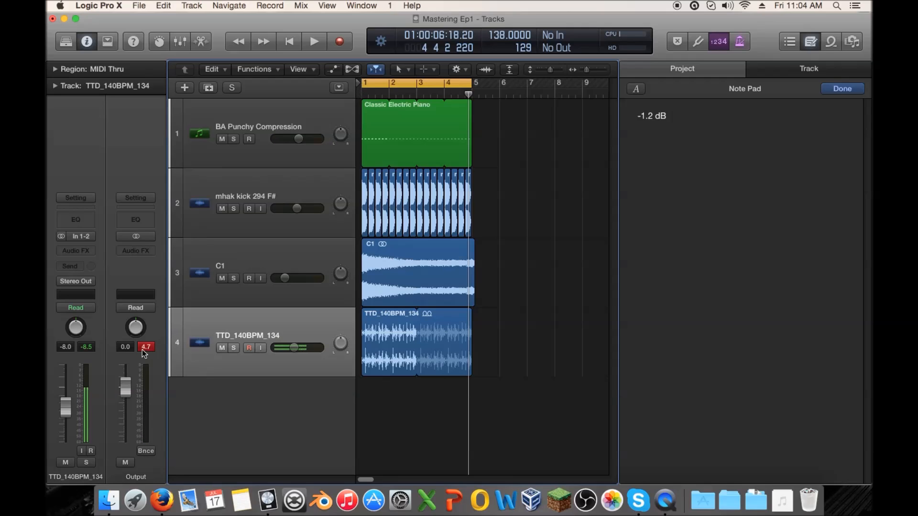
# Add "+4.7 dB" as a second line in the project notes and clear the output channel's peak reading
pyautogui.click(708, 241)
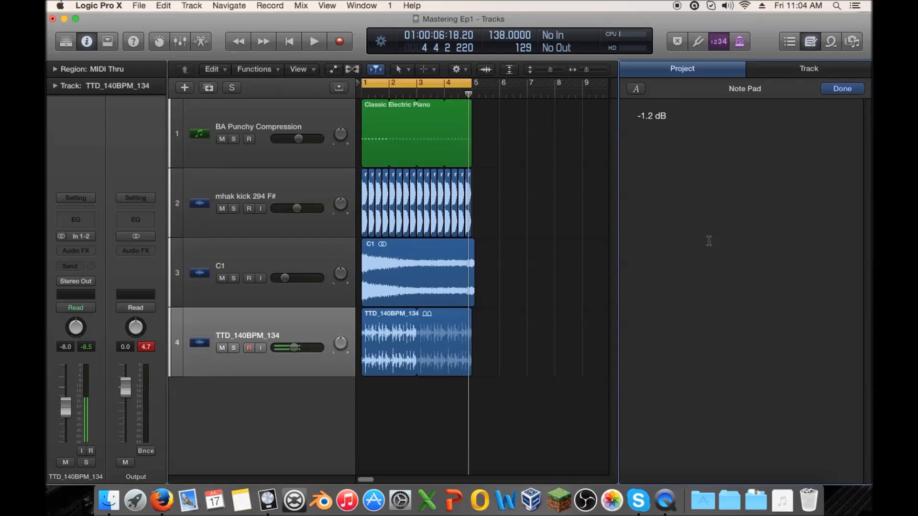
pyautogui.write('+4.7 dB')
pyautogui.click(147, 348)
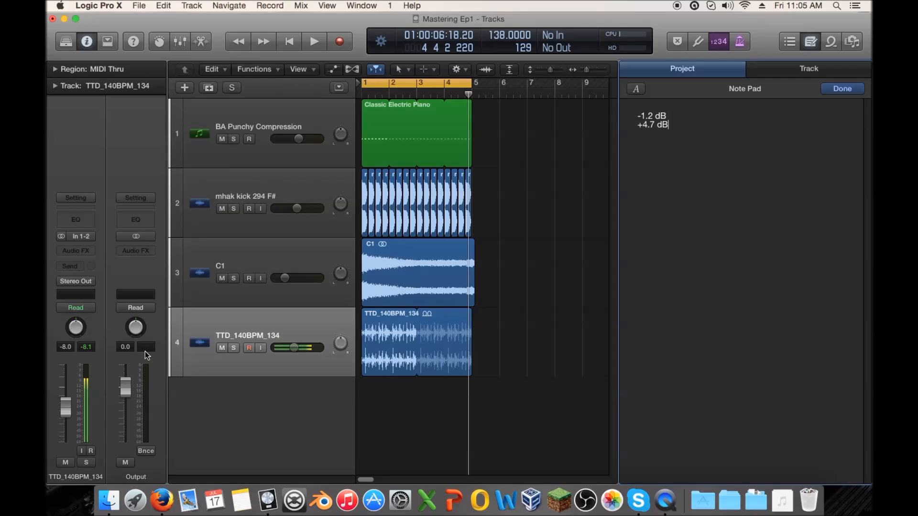
# Turn off cycling and set up a PCM bounce ending at 5 1 1 1 with Normalize set to Off
pyautogui.click(488, 275)
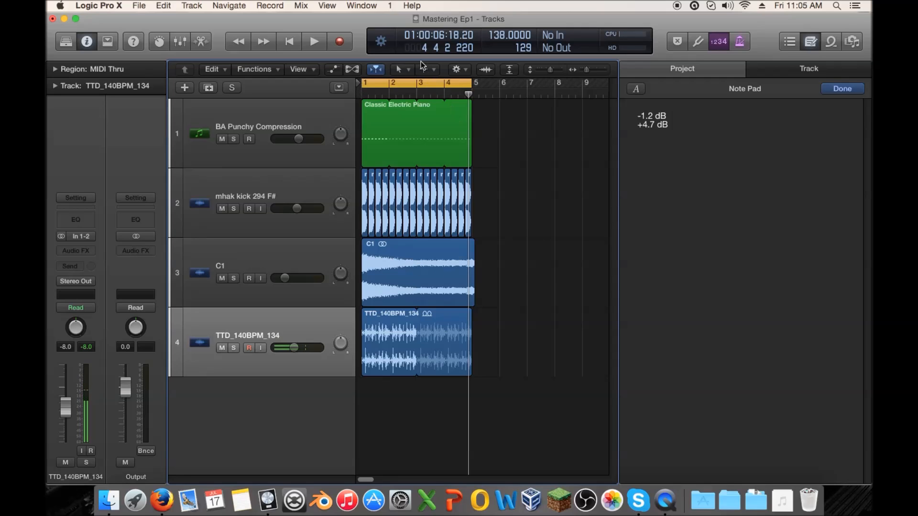
pyautogui.click(423, 84)
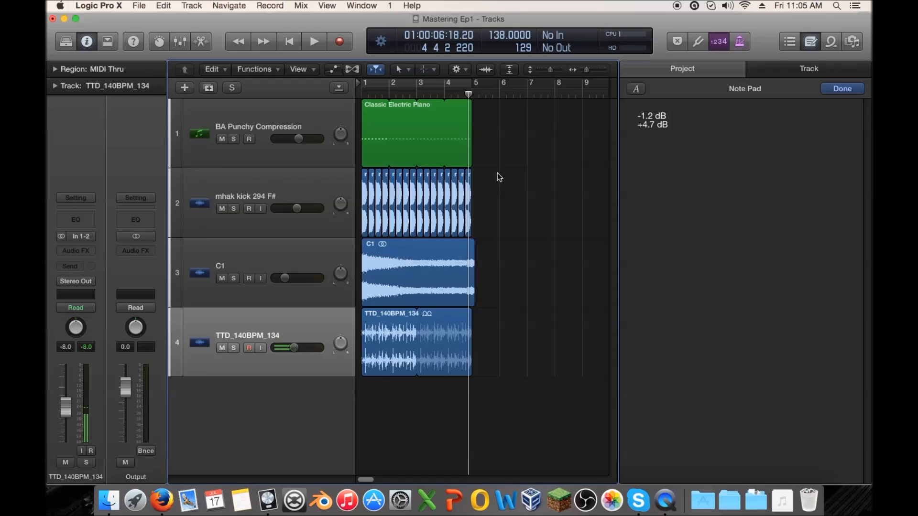
pyautogui.click(146, 450)
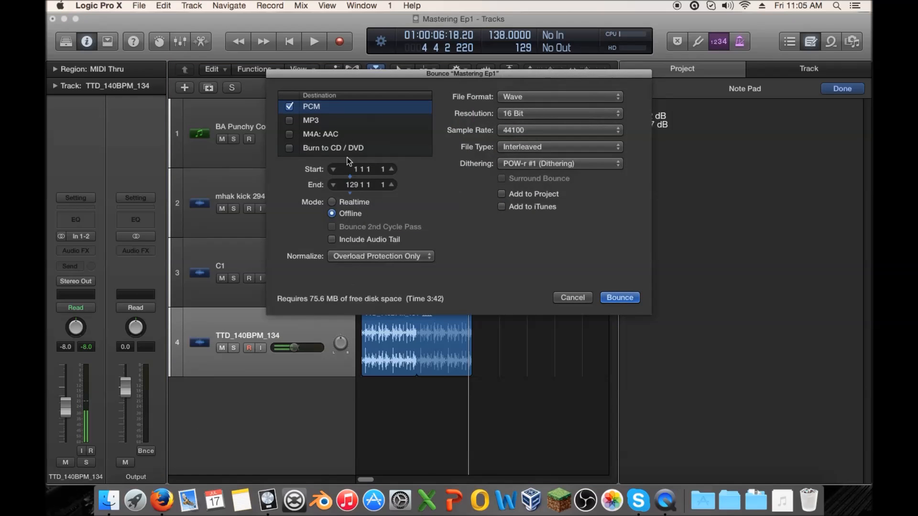
pyautogui.doubleClick(351, 185)
pyautogui.write('5')
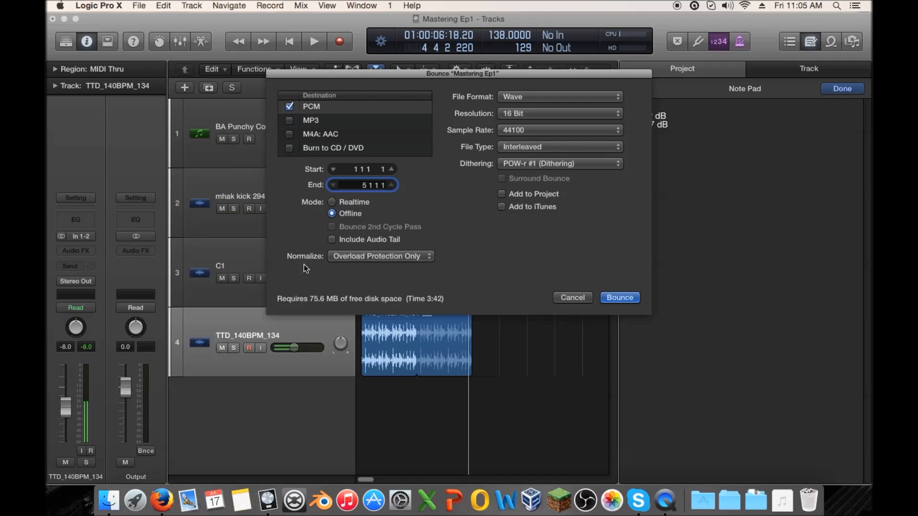
pyautogui.click(355, 258)
pyautogui.click(349, 246)
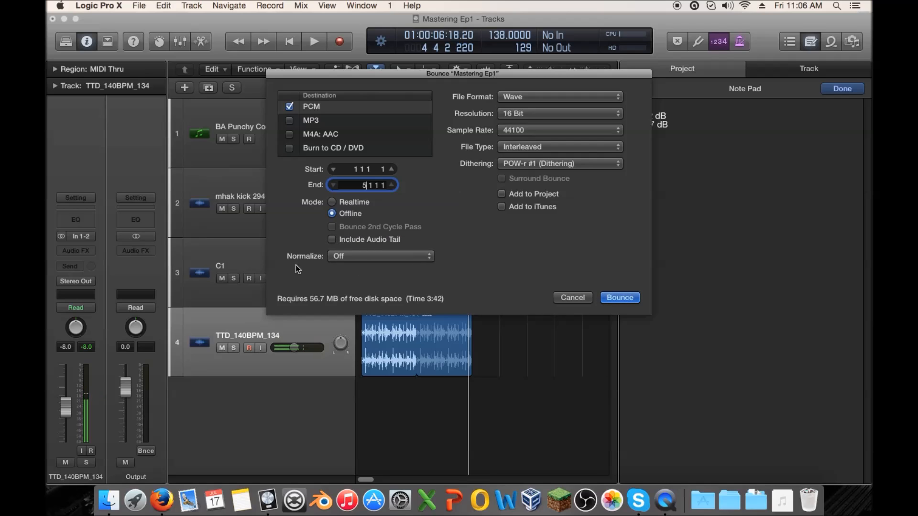
pyautogui.click(619, 298)
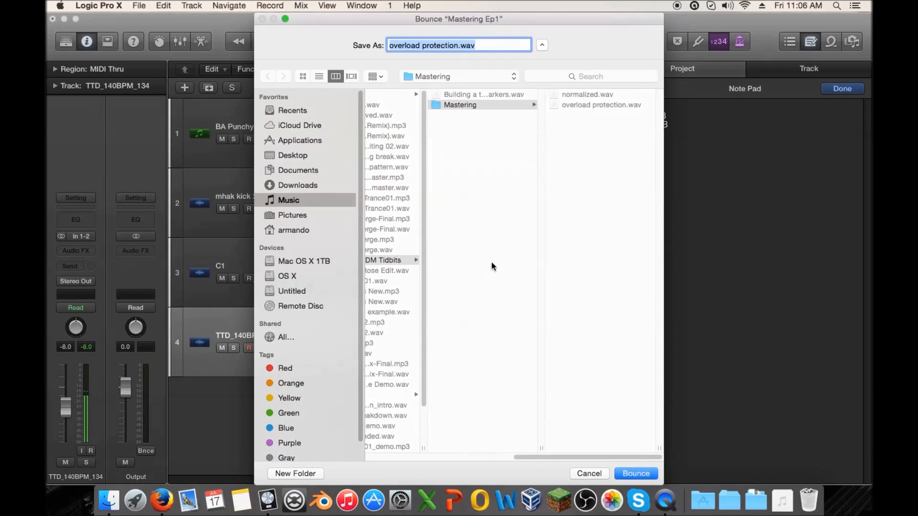
# Name the bounce file "normalization off.wav" and bounce it into the Mastering folder
pyautogui.click(459, 44)
pyautogui.moveTo(458, 45); pyautogui.dragTo(333, 42)
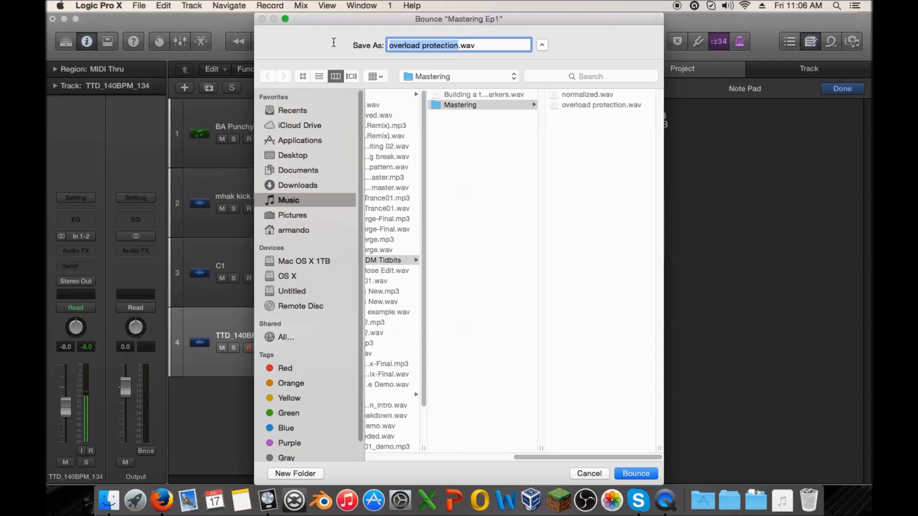
pyautogui.write('def')
pyautogui.press('BackSpace')
pyautogui.press('BackSpace')
pyautogui.write('normaliz')
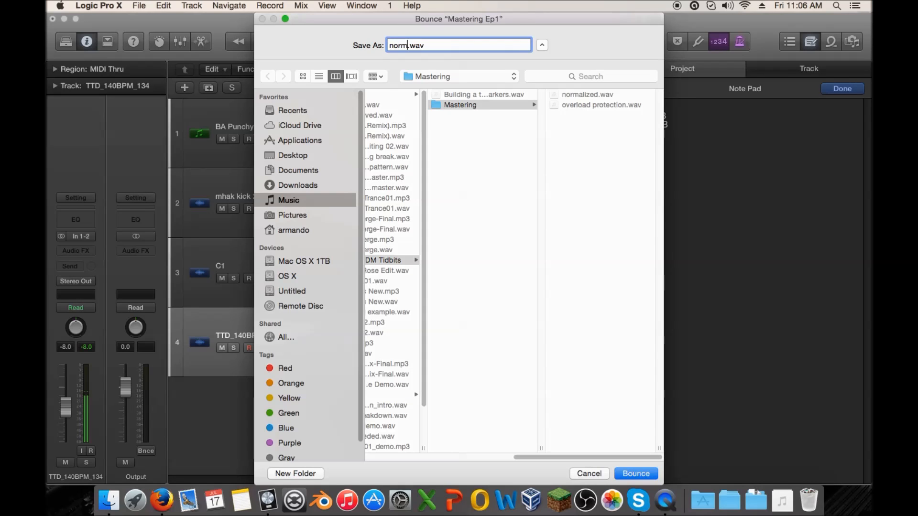
pyautogui.write('ation off')
pyautogui.press('Return')
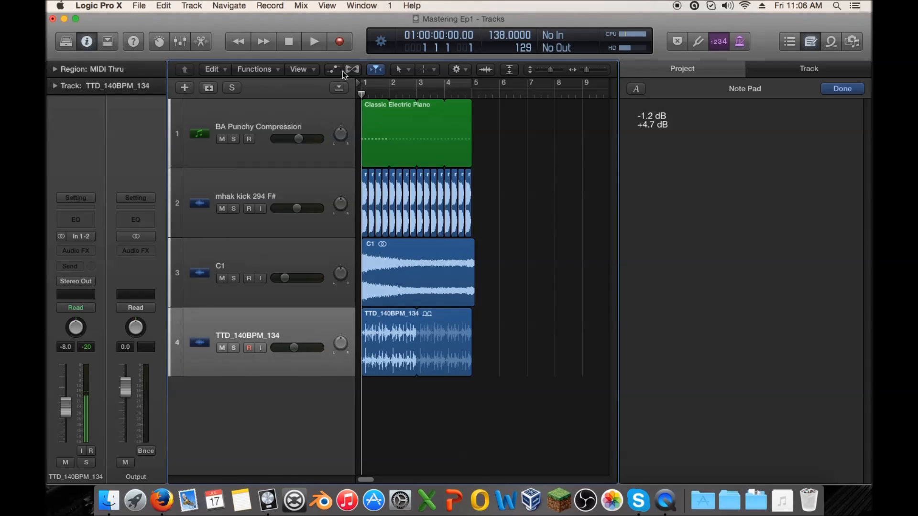
# Examine the Normalize options in the bounce settings and close the settings without bouncing
pyautogui.click(149, 451)
pyautogui.click(362, 257)
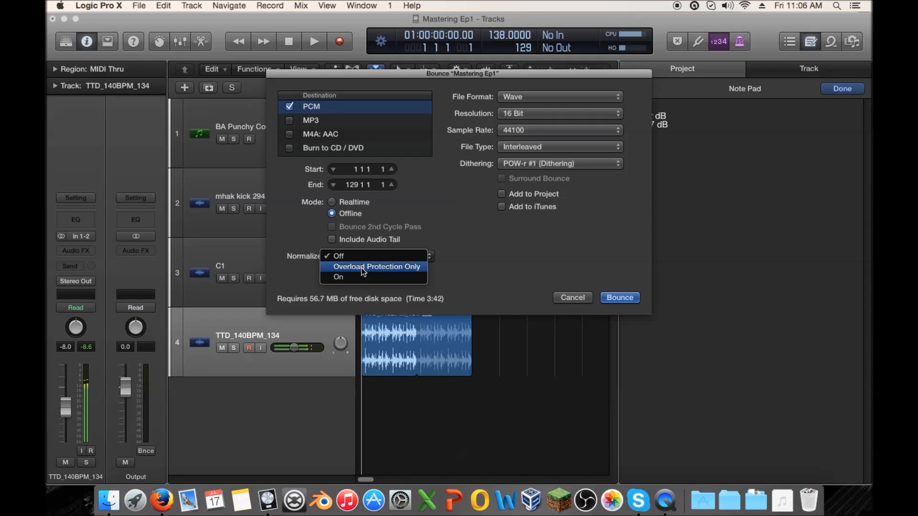
pyautogui.click(352, 288)
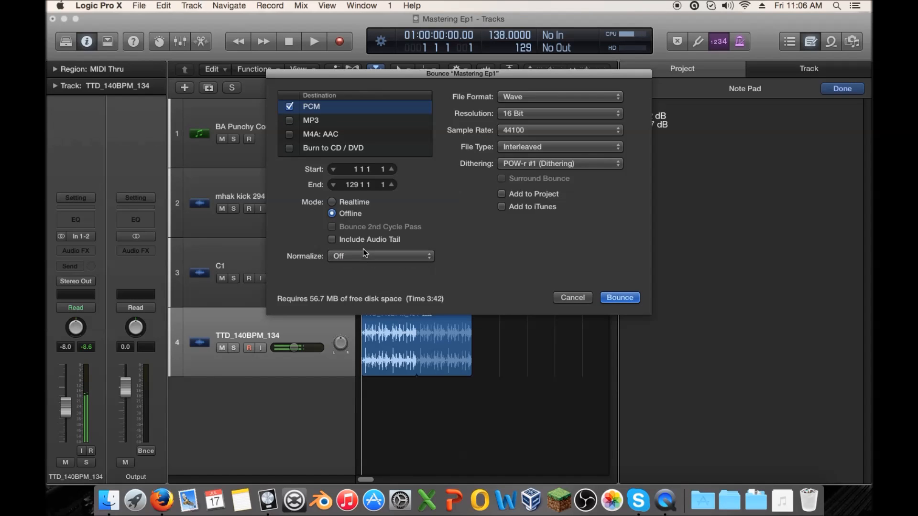
pyautogui.click(352, 256)
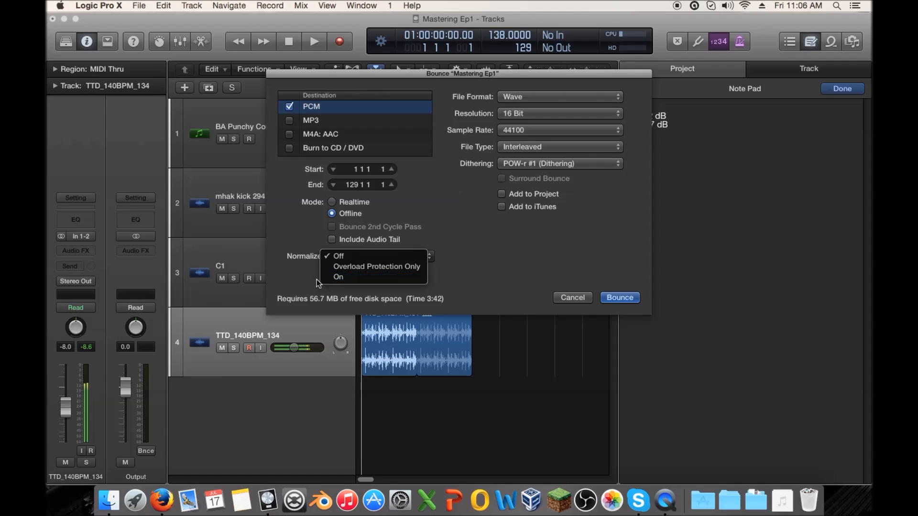
pyautogui.click(296, 262)
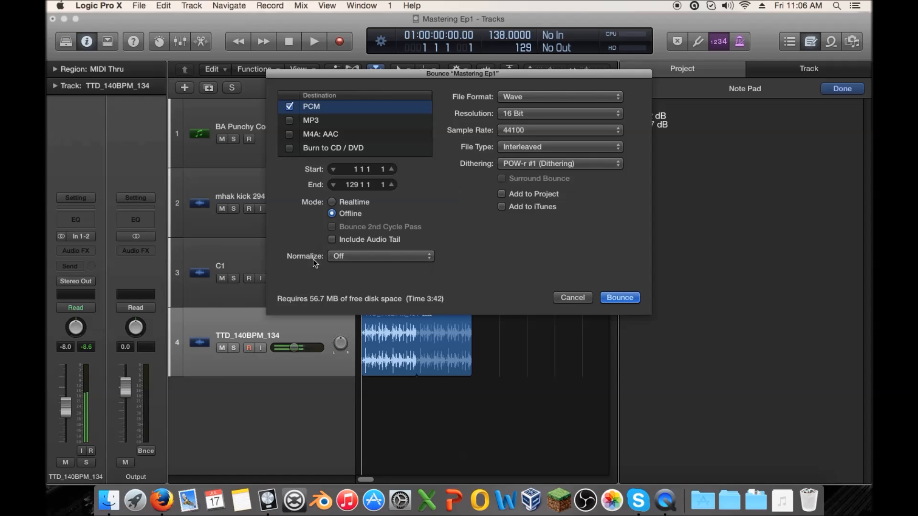
pyautogui.click(380, 259)
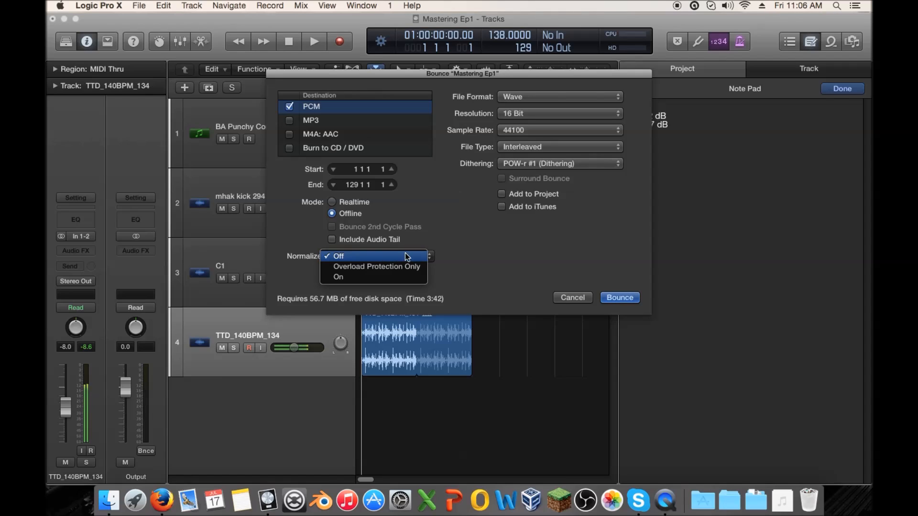
pyautogui.click(407, 257)
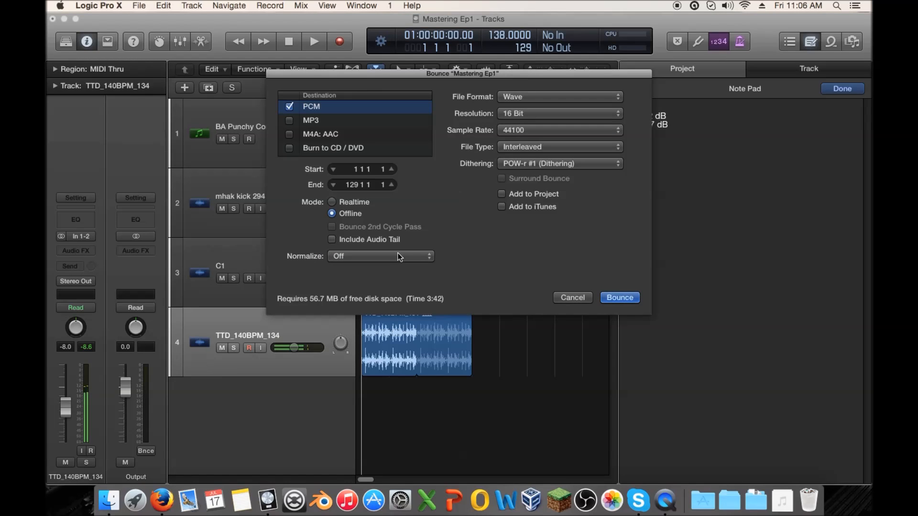
pyautogui.click(400, 256)
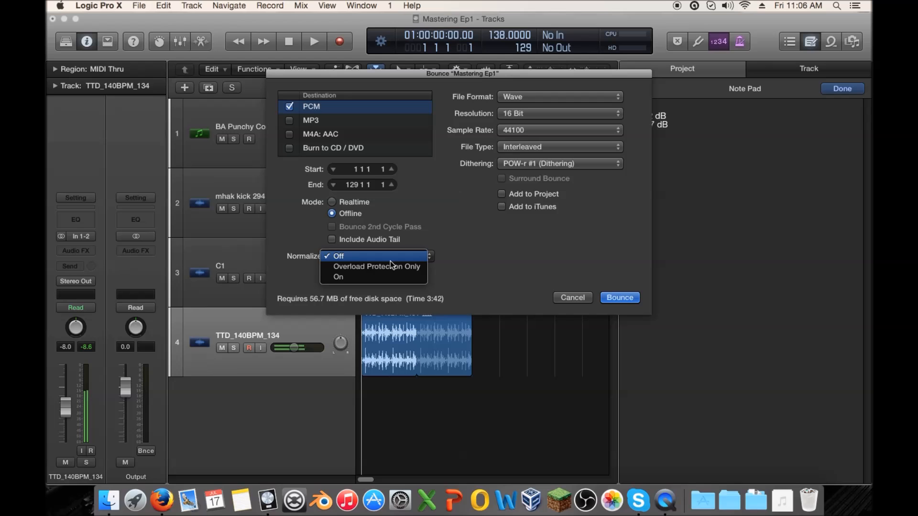
pyautogui.click(492, 279)
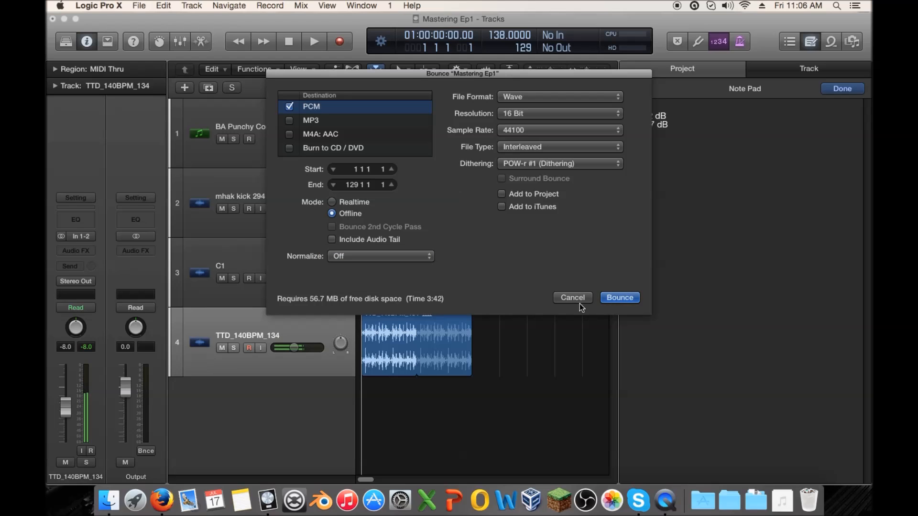
pyautogui.click(572, 297)
# Import the normalization off, normalized and overload protection audio files from Finder into the arrangement, each on a new track
pyautogui.click(109, 501)
pyautogui.moveTo(694, 307); pyautogui.dragTo(349, 168)
pyautogui.moveTo(410, 206); pyautogui.dragTo(269, 405)
pyautogui.click(417, 132)
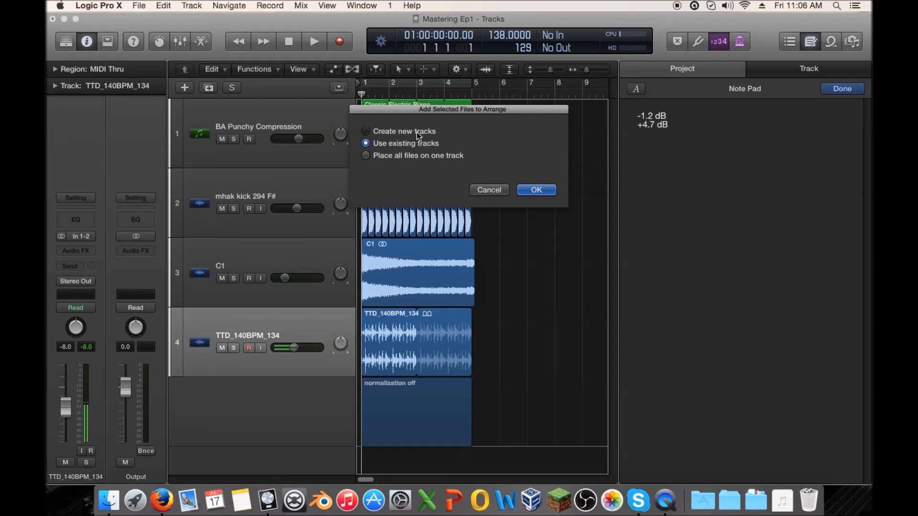
pyautogui.click(535, 189)
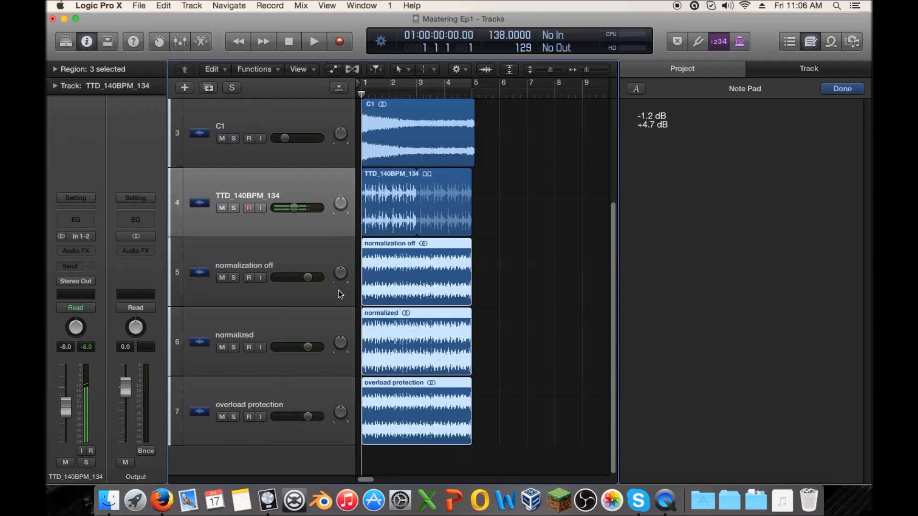
# Move the three imported regions to start at bar 5 and close the project notes
pyautogui.moveTo(542, 394); pyautogui.dragTo(522, 289)
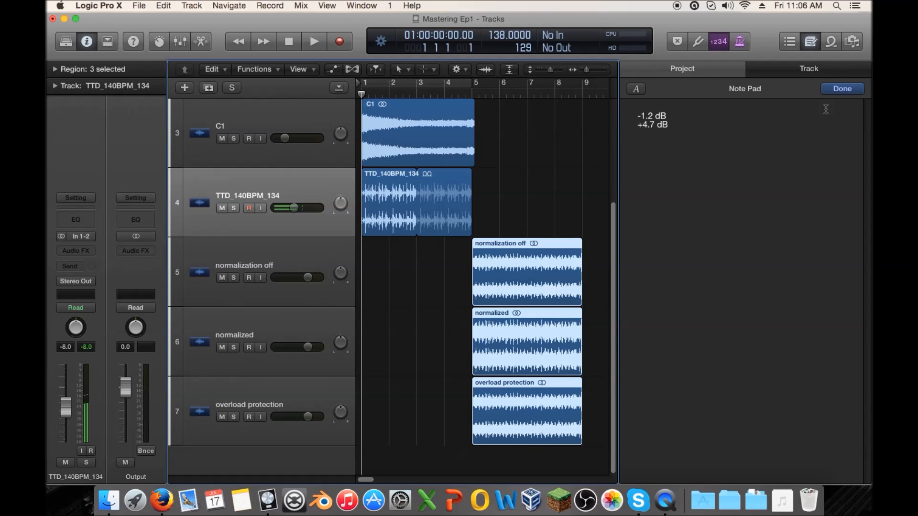
pyautogui.click(810, 42)
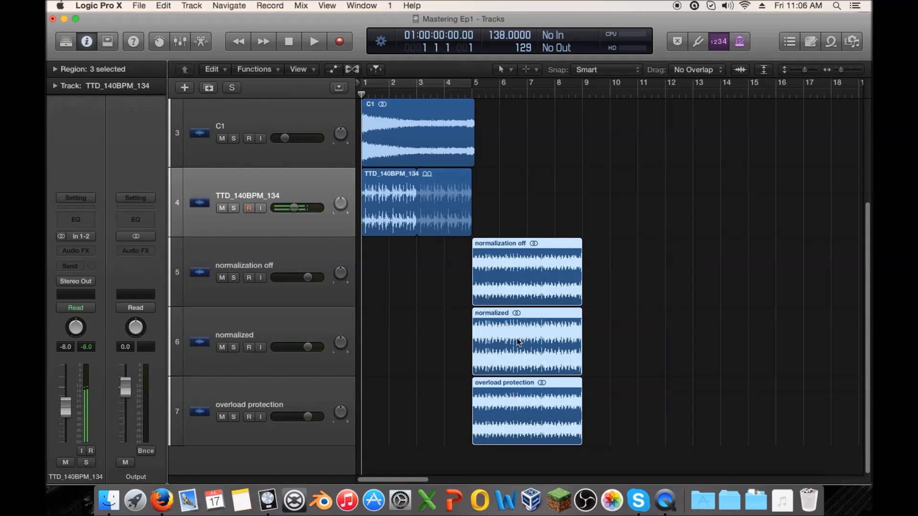
# Move the three bounced regions to start at bar 9 and reorder the tracks so overload protection sits above normalized
pyautogui.moveTo(559, 265); pyautogui.dragTo(636, 262)
pyautogui.click(715, 284)
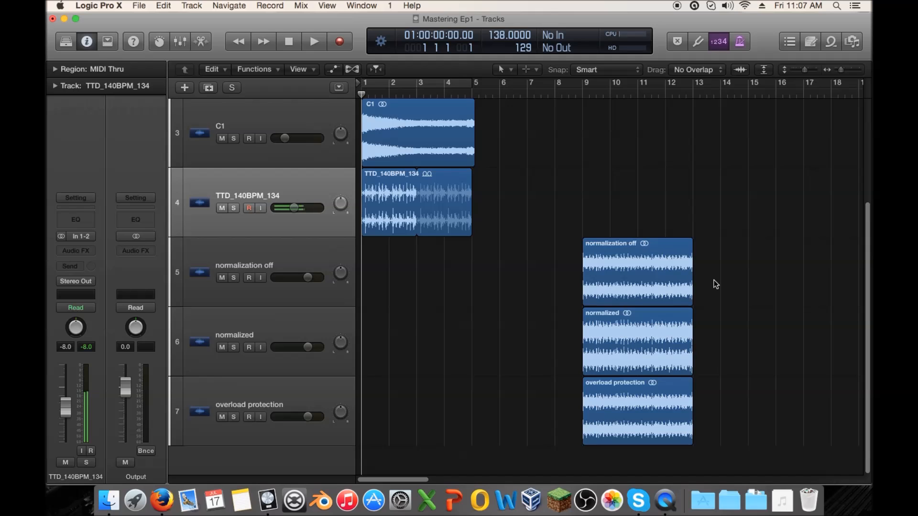
pyautogui.moveTo(391, 481); pyautogui.dragTo(409, 476)
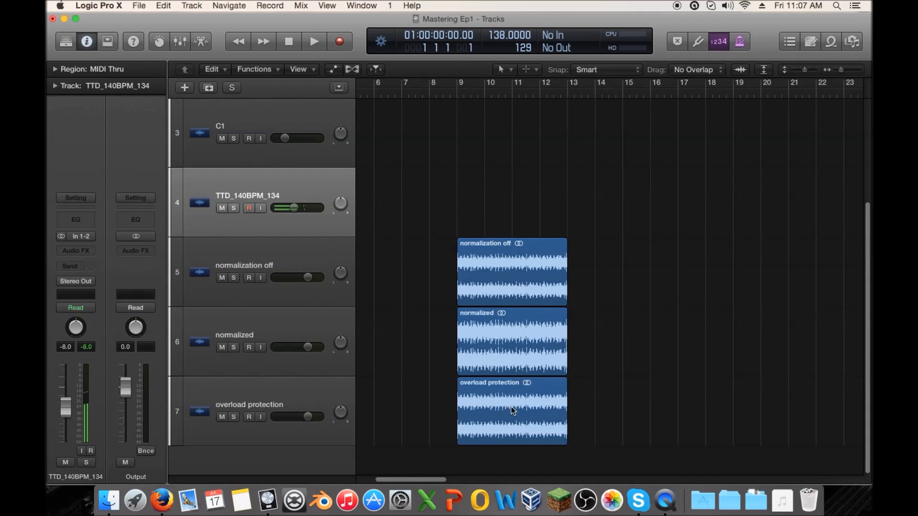
pyautogui.moveTo(264, 401); pyautogui.dragTo(351, 360)
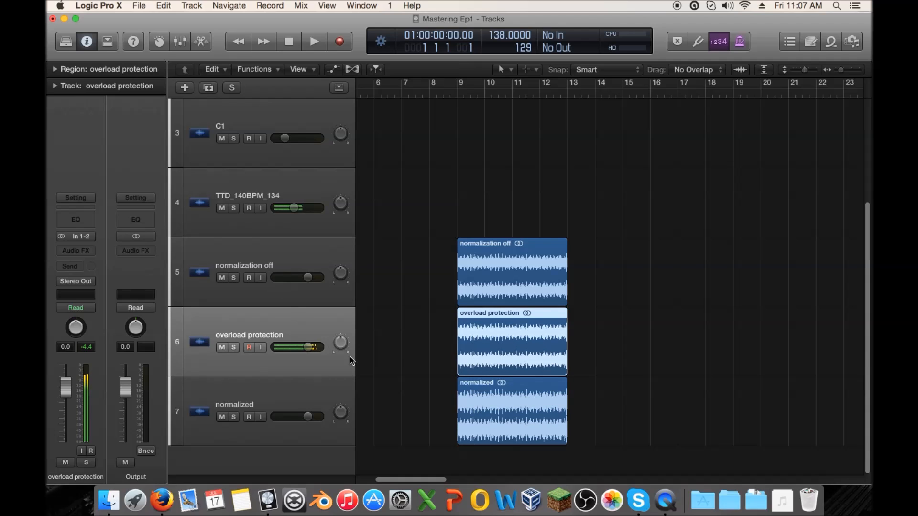
pyautogui.click(317, 386)
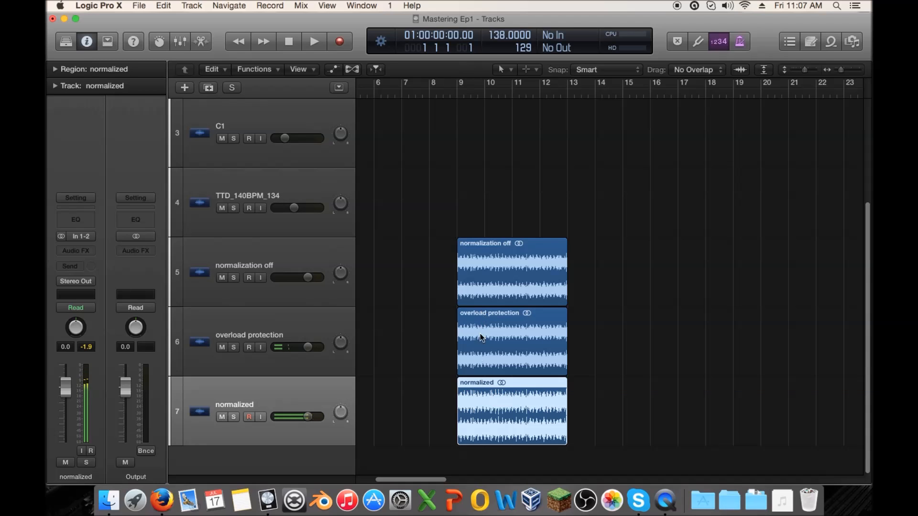
# Place the normalized region directly after the overload protection region for a waveform comparison and return it to bar 9 on its own track
pyautogui.moveTo(540, 420); pyautogui.dragTo(604, 347)
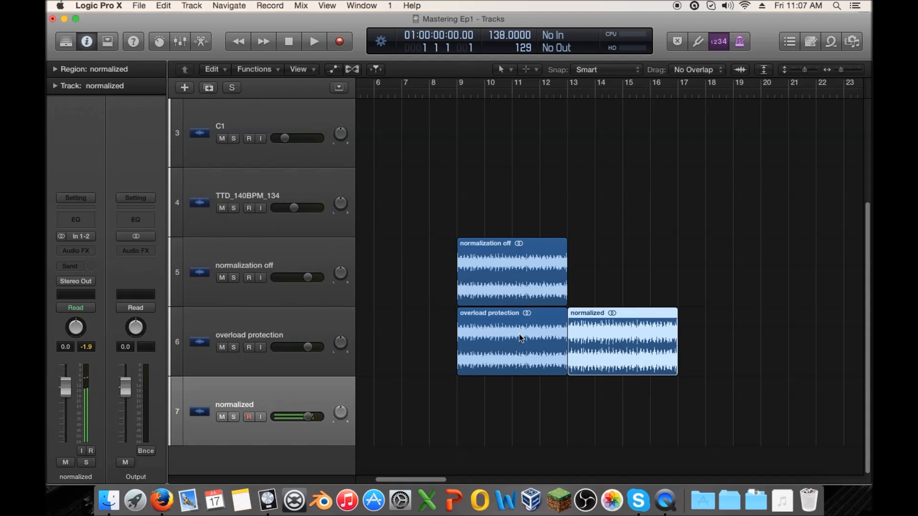
pyautogui.moveTo(611, 322); pyautogui.dragTo(502, 394)
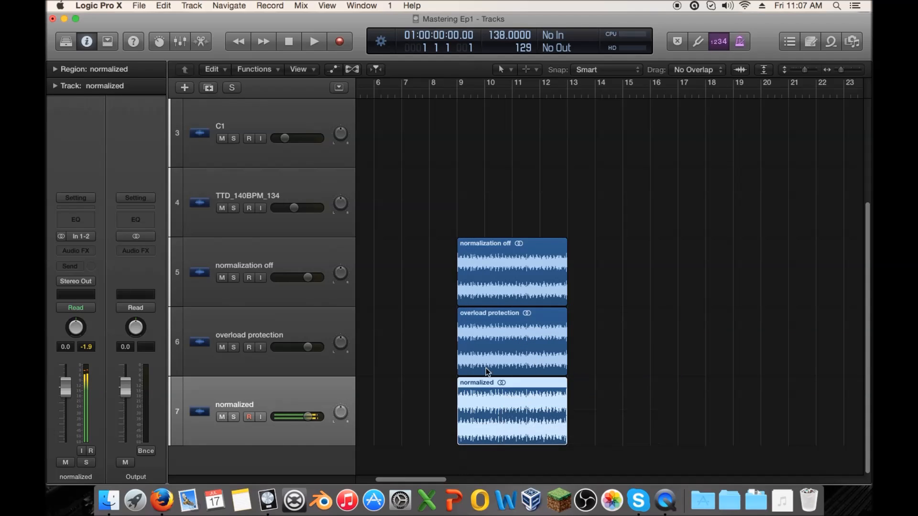
# Solo the normalization off track, set a cycle range from bar 9 to bar 13 and play it back
pyautogui.click(233, 278)
pyautogui.moveTo(463, 86); pyautogui.dragTo(563, 82)
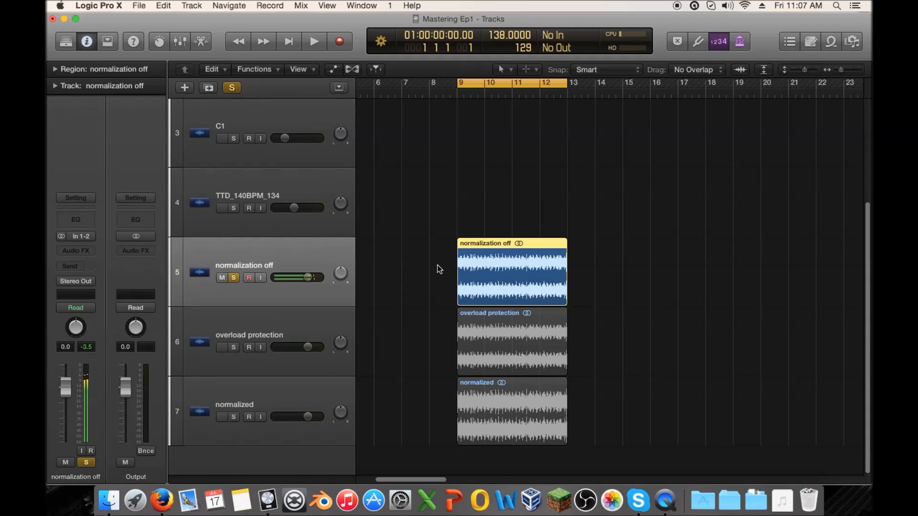
pyautogui.press('space')
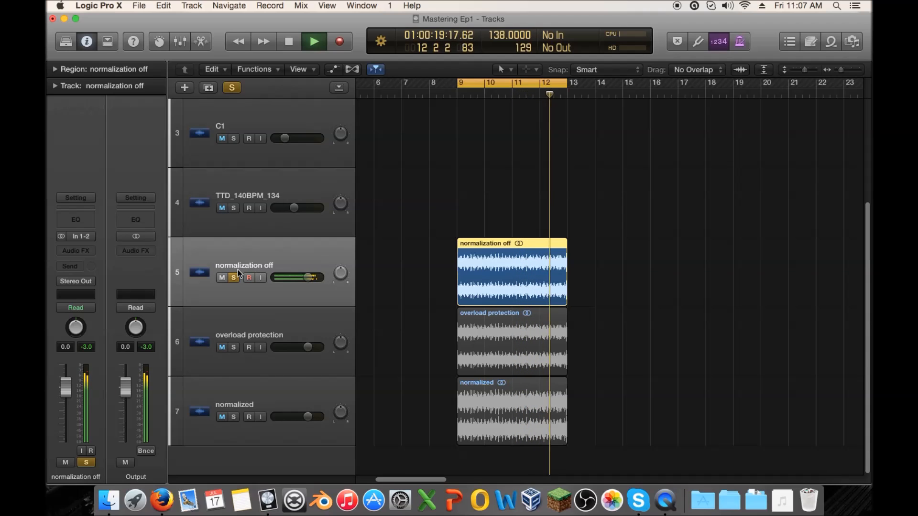
pyautogui.press('space')
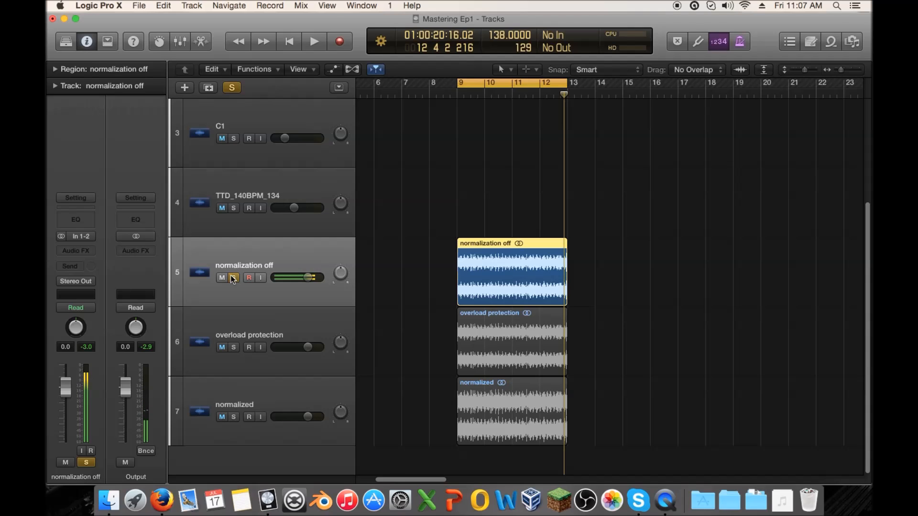
# Switch the solo from normalization off to the overload protection track and play it back to check its output level
pyautogui.click(233, 277)
pyautogui.click(234, 347)
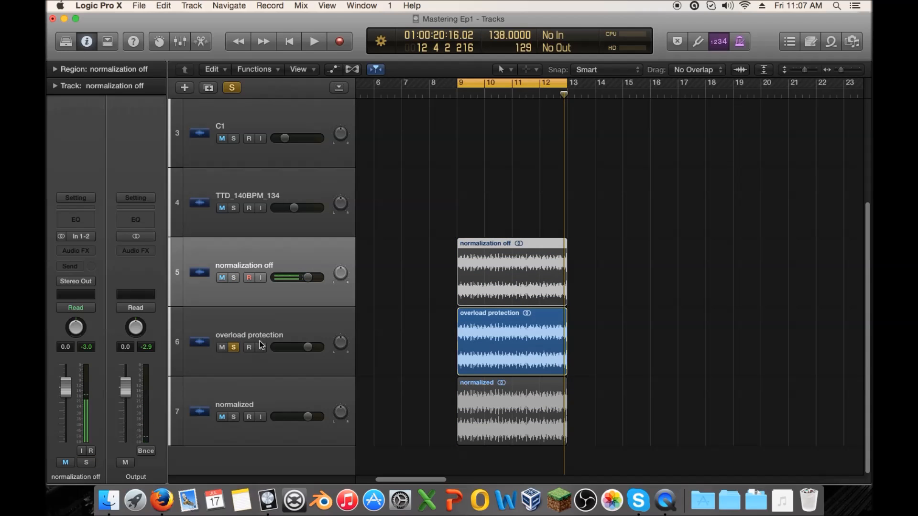
pyautogui.press('space')
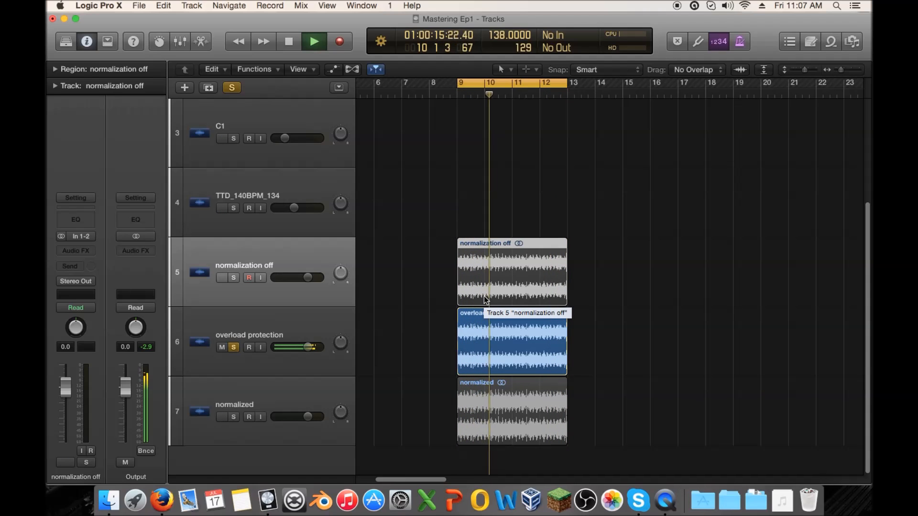
pyautogui.press('space')
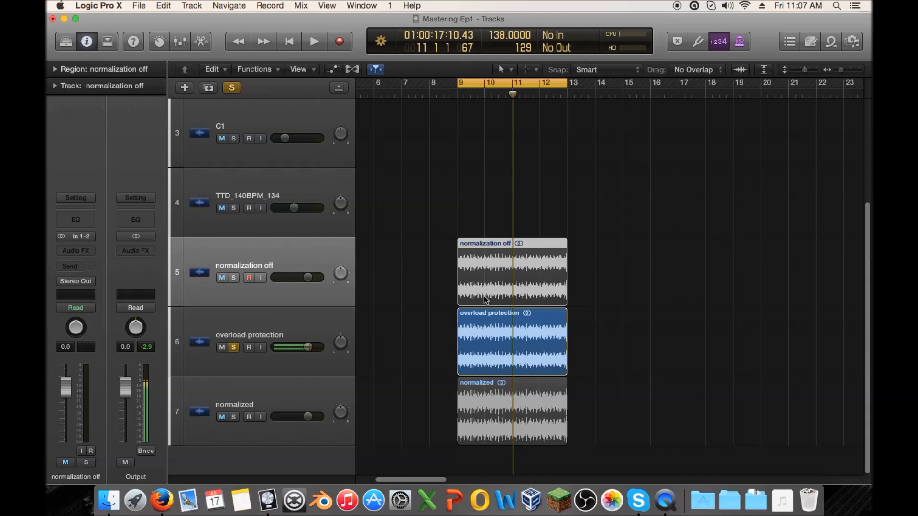
pyautogui.click(426, 272)
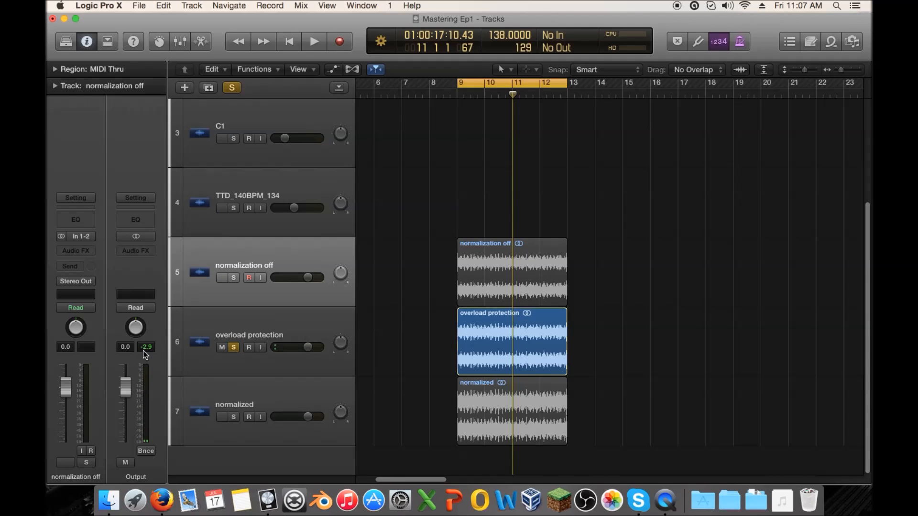
# Solo only the normalized track, select it and play the cycle range to check its output peak
pyautogui.click(233, 418)
pyautogui.click(233, 347)
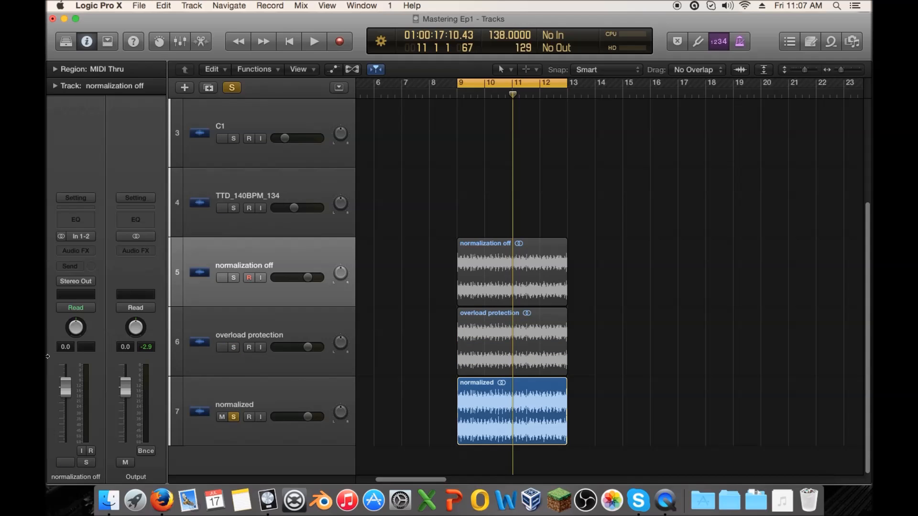
pyautogui.click(302, 393)
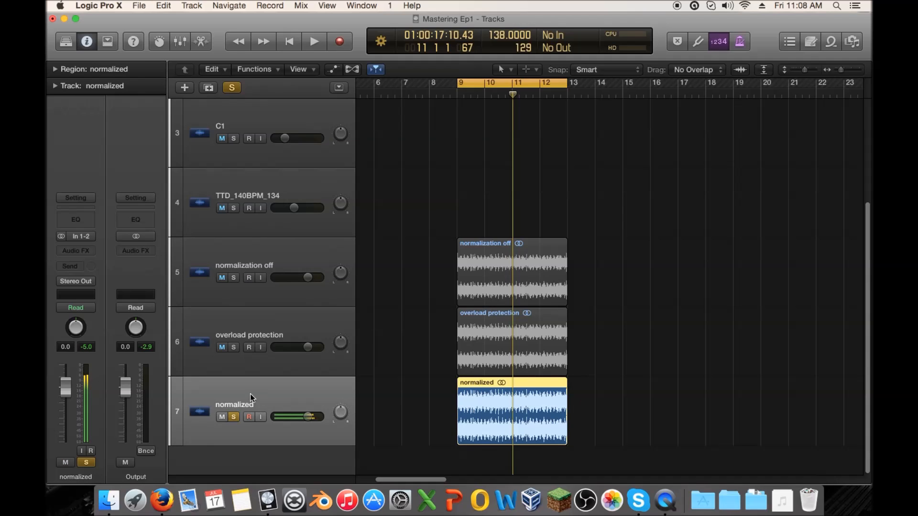
pyautogui.click(393, 393)
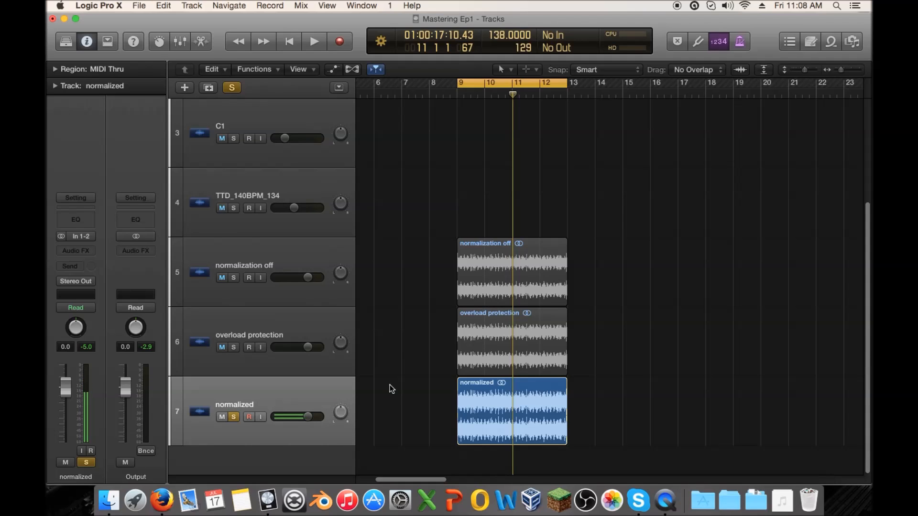
pyautogui.press('space')
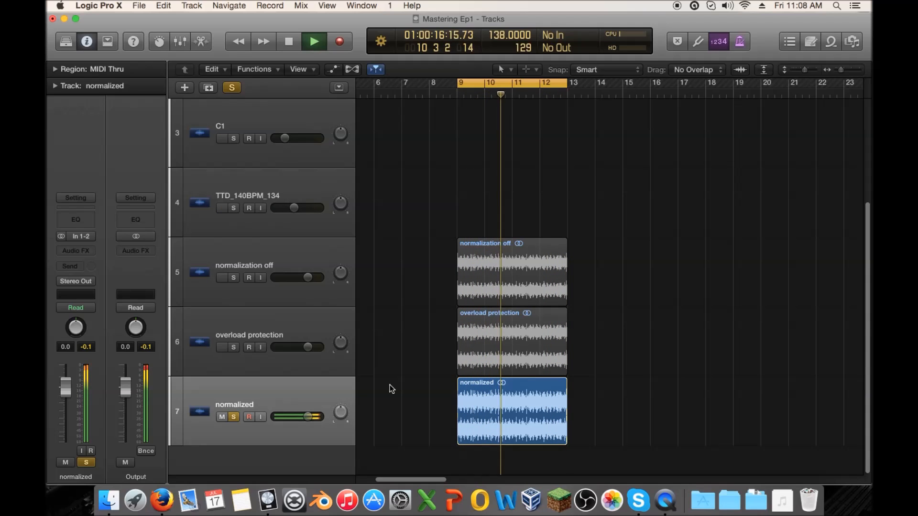
pyautogui.press('space')
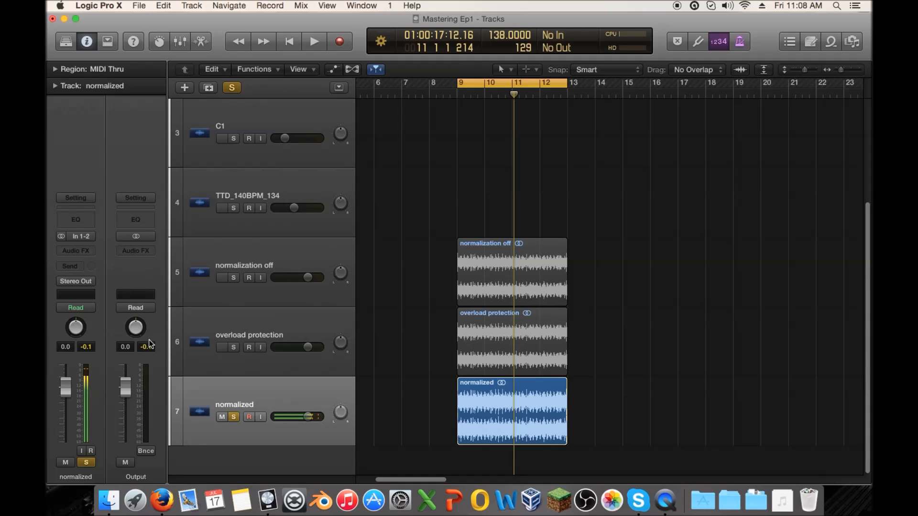
# Select the overload protection track, make it the only soloed track and briefly replay it to recheck the peak level
pyautogui.click(221, 318)
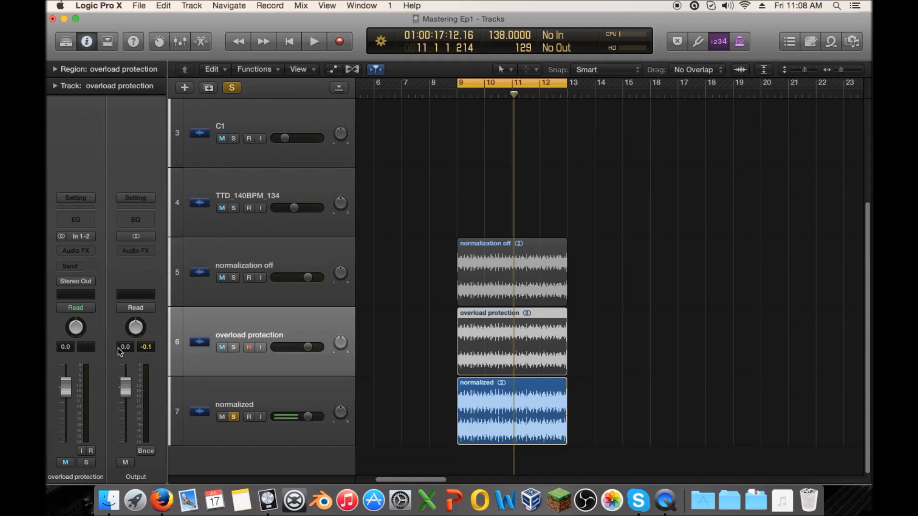
pyautogui.click(233, 347)
pyautogui.click(233, 417)
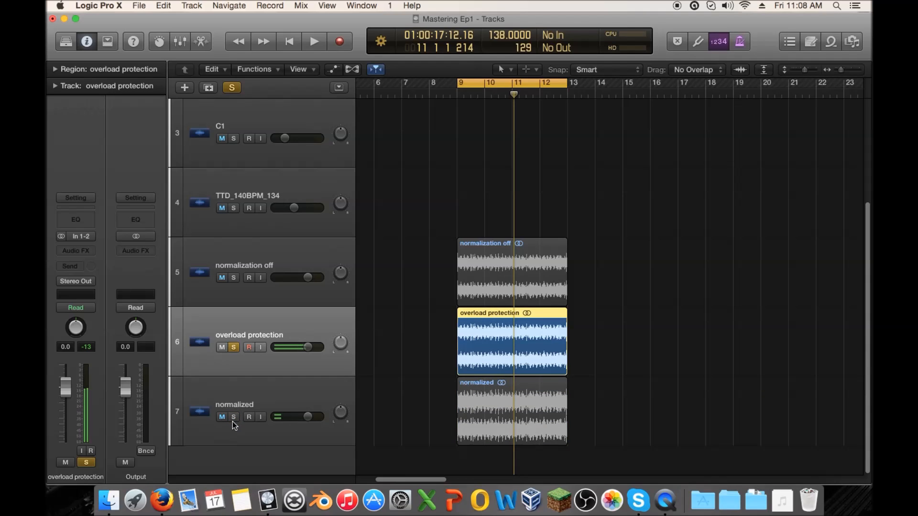
pyautogui.press('space')
pyautogui.press('space')
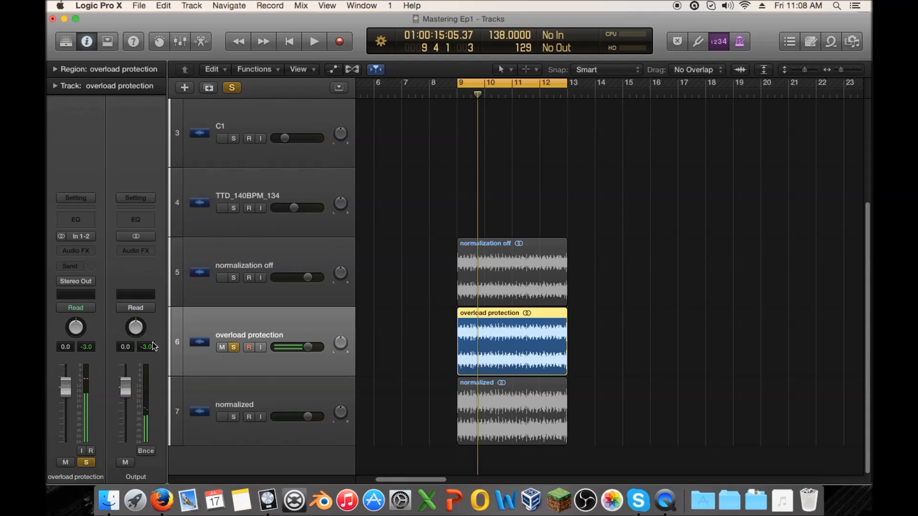
# Solo the normalization off track instead, replay it briefly and turn its solo off
pyautogui.click(234, 346)
pyautogui.click(234, 277)
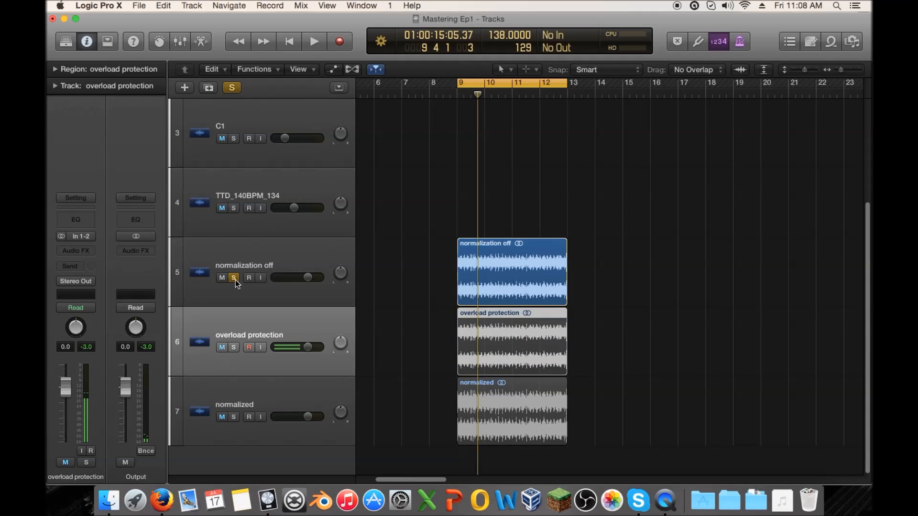
pyautogui.press('space')
pyautogui.press('space')
pyautogui.click(233, 278)
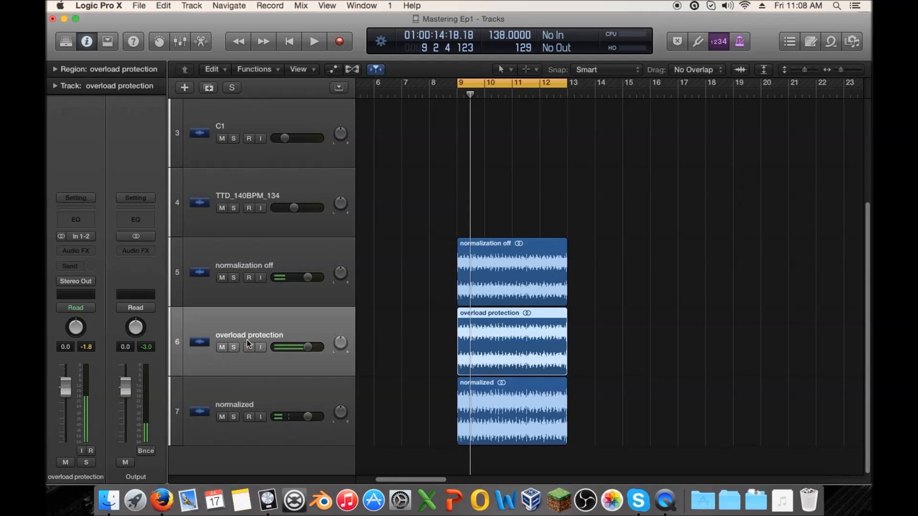
# Select the normalization off, overload protection and normalized tracks in turn to compare their channel peak levels
pyautogui.click(266, 244)
pyautogui.click(267, 316)
pyautogui.click(293, 390)
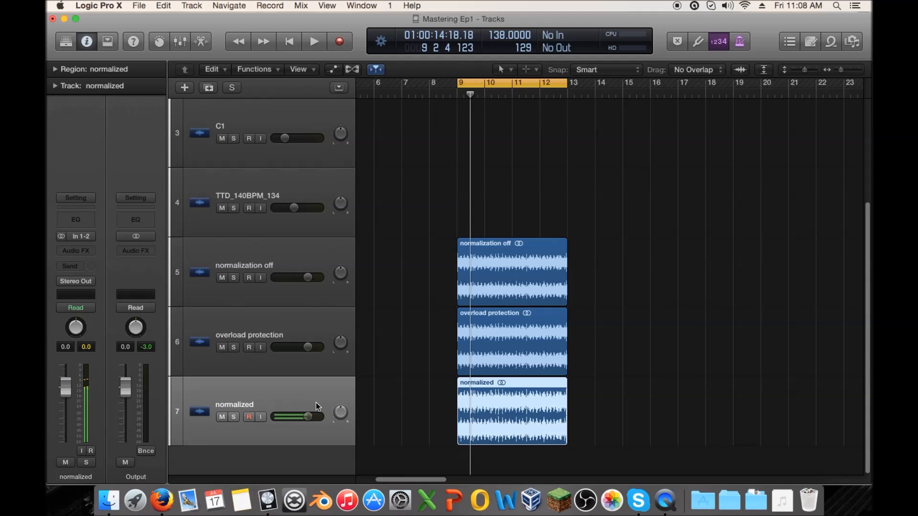
pyautogui.click(269, 323)
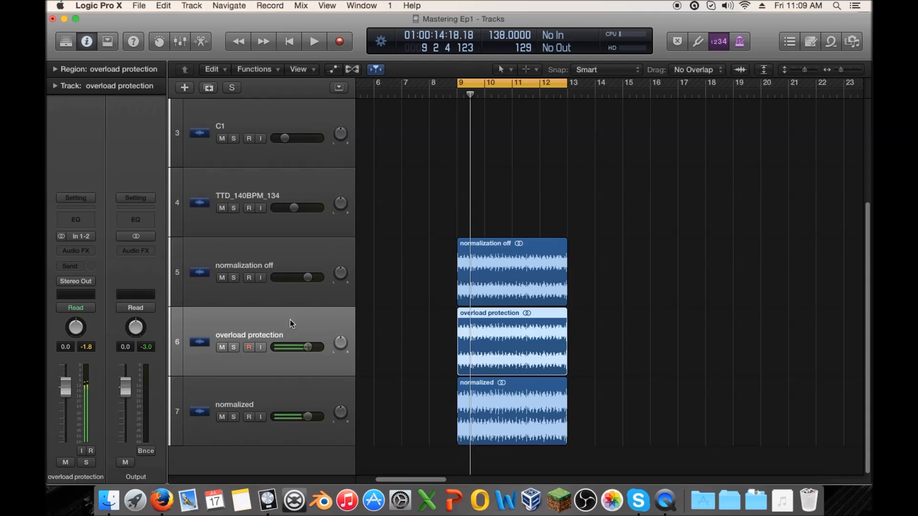
pyautogui.click(278, 264)
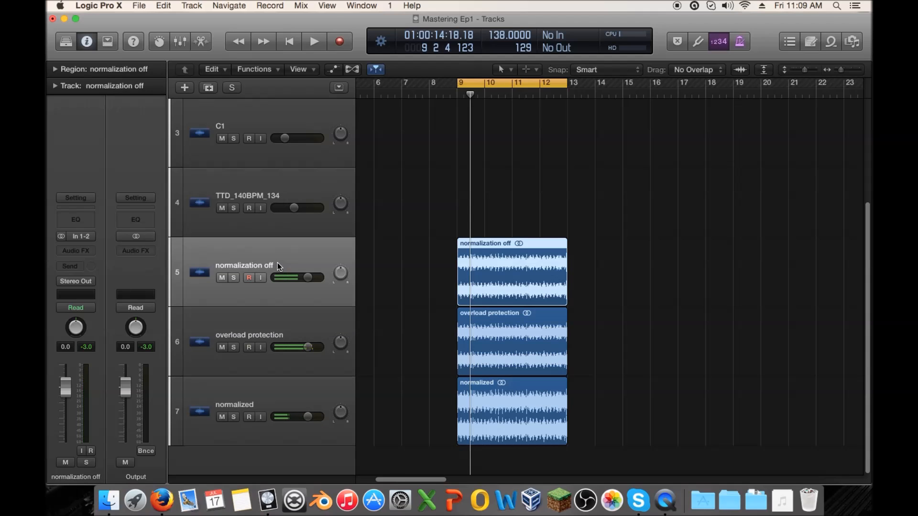
pyautogui.click(282, 319)
pyautogui.click(291, 395)
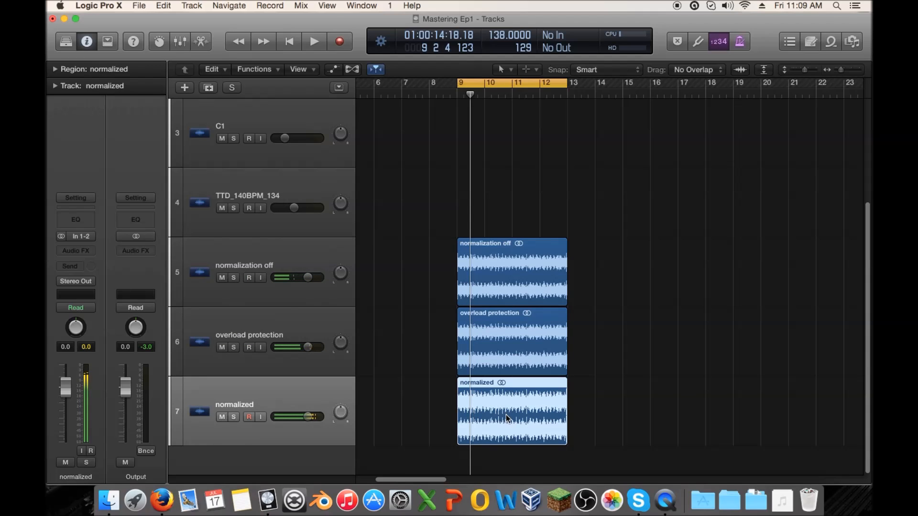
# Open the normalized region in the audio file editor, enlarge the editor and view the whole waveform
pyautogui.doubleClick(492, 391)
pyautogui.moveTo(434, 352); pyautogui.dragTo(453, 92)
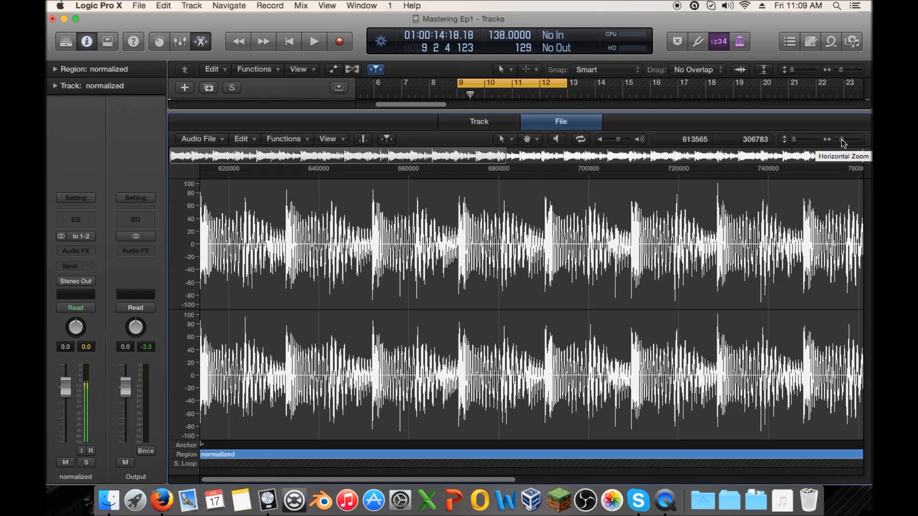
pyautogui.moveTo(842, 144); pyautogui.dragTo(837, 142)
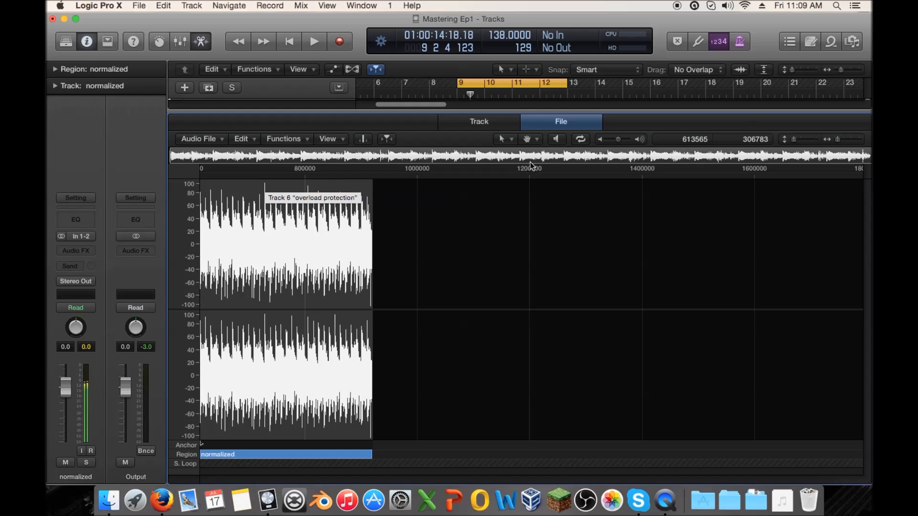
# Examine the normalized waveform's peaks up close along the file, close the editor and deselect the region
pyautogui.moveTo(837, 141); pyautogui.dragTo(845, 142)
pyautogui.moveTo(249, 480); pyautogui.dragTo(480, 481)
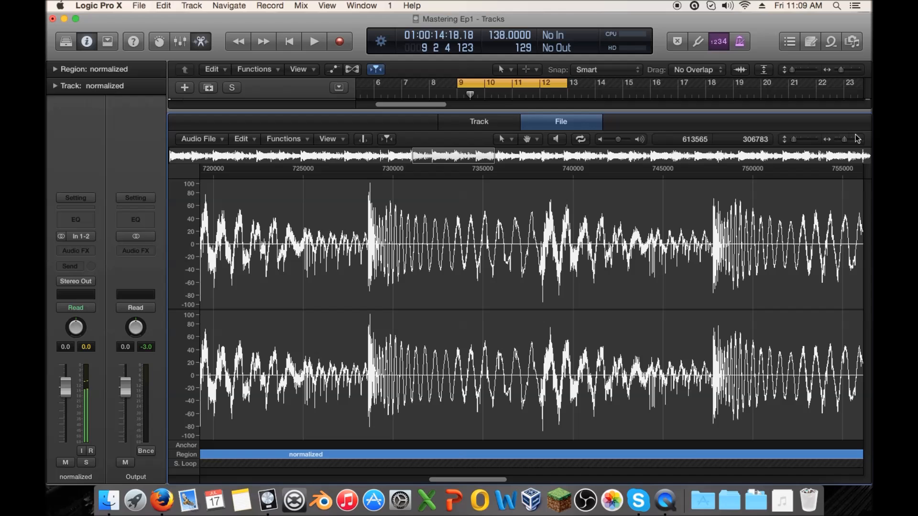
pyautogui.moveTo(844, 140); pyautogui.dragTo(847, 142)
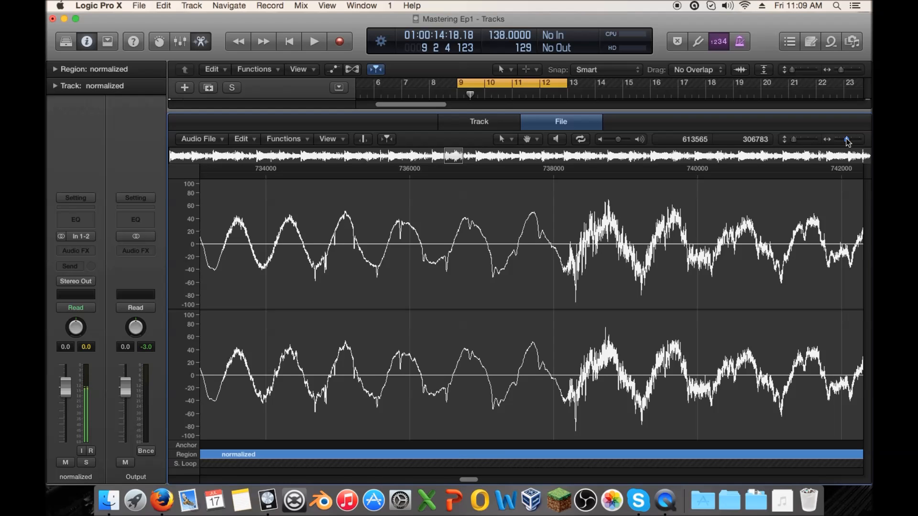
pyautogui.moveTo(464, 480); pyautogui.dragTo(290, 452)
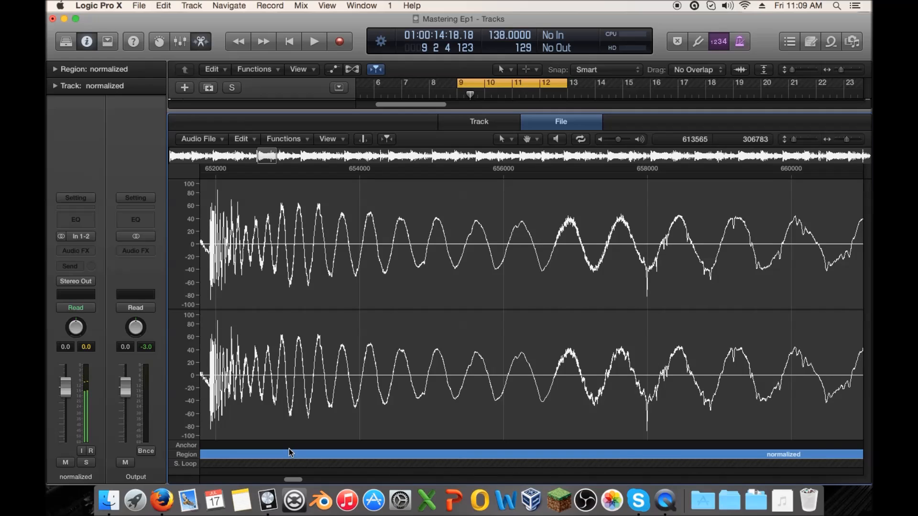
pyautogui.moveTo(290, 452); pyautogui.dragTo(98, 435)
pyautogui.moveTo(846, 139); pyautogui.dragTo(838, 139)
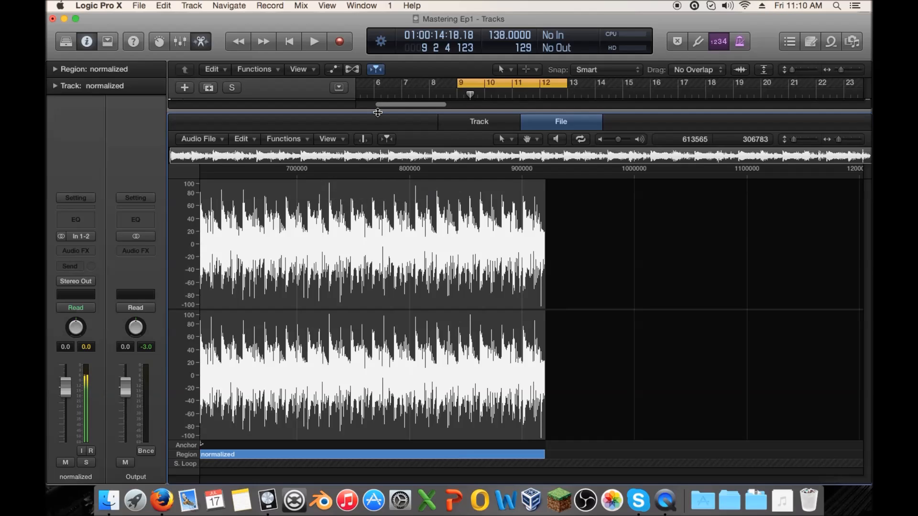
pyautogui.press('e')
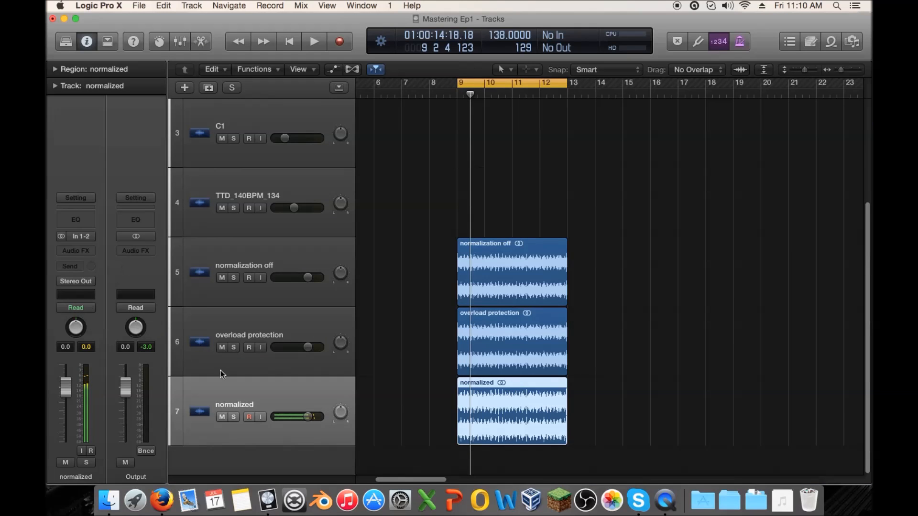
pyautogui.click(560, 191)
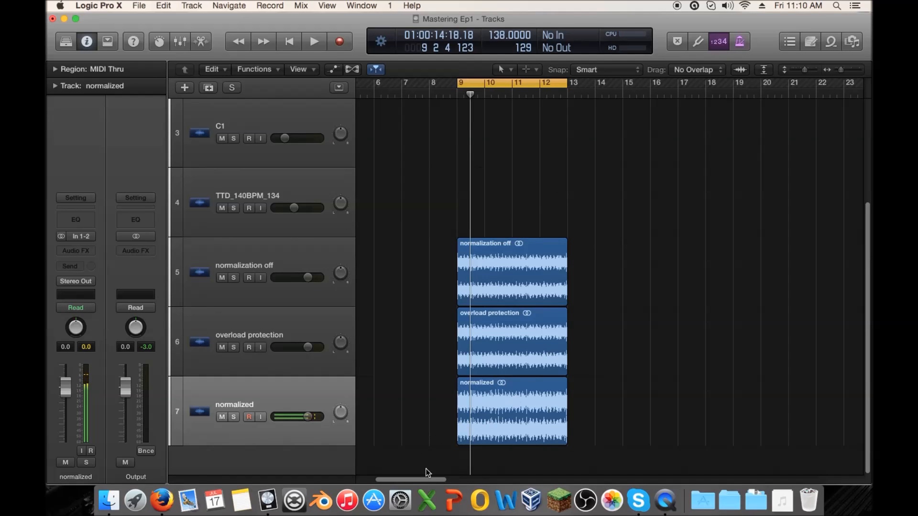
# Set the cycle range to bars 1 to 5 over the original regions and return the playhead to the project start
pyautogui.hscroll(-5, 427, 473)
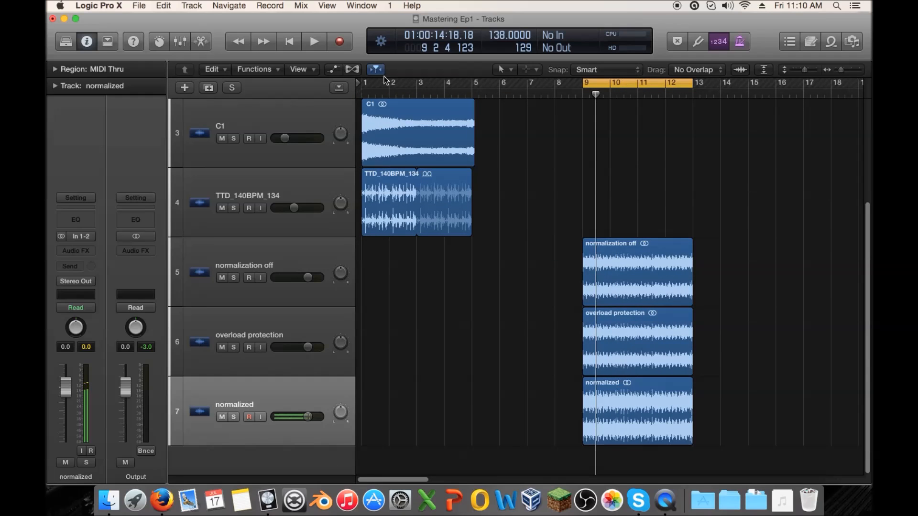
pyautogui.moveTo(365, 79); pyautogui.dragTo(472, 85)
pyautogui.scroll(5, 493, 144)
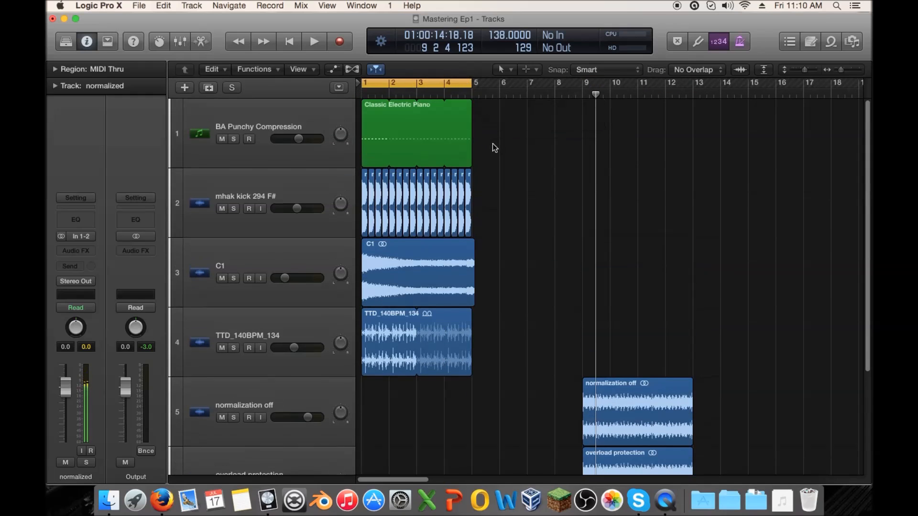
pyautogui.press('Return')
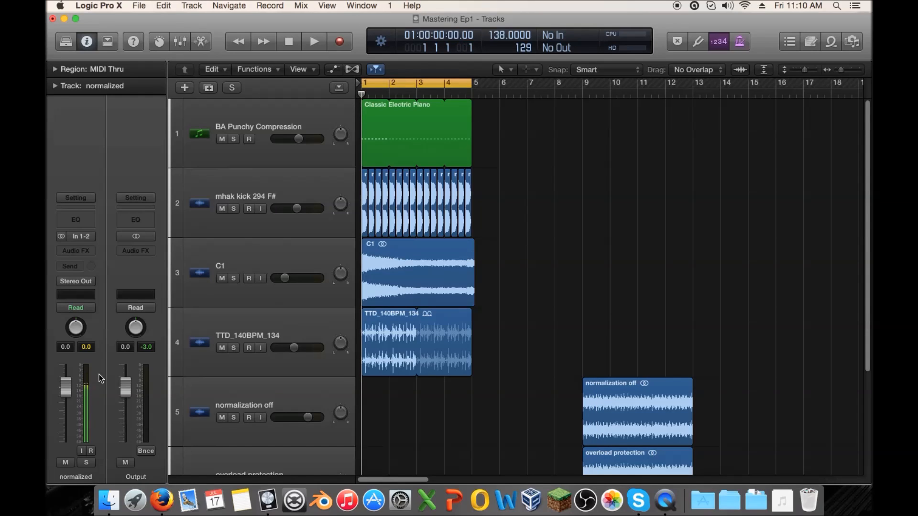
# Raise the Output channel fader to +6.0 dB
pyautogui.moveTo(126, 384); pyautogui.dragTo(125, 364)
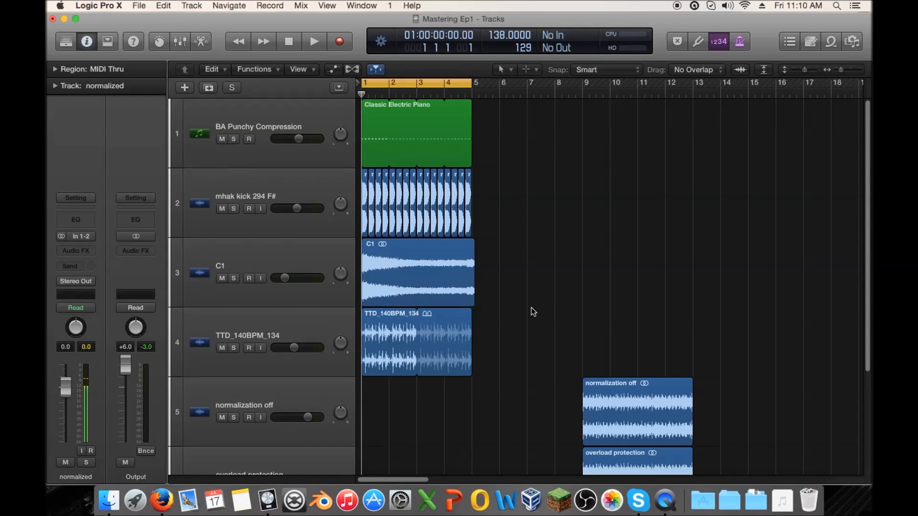
pyautogui.scroll(-3, 531, 307)
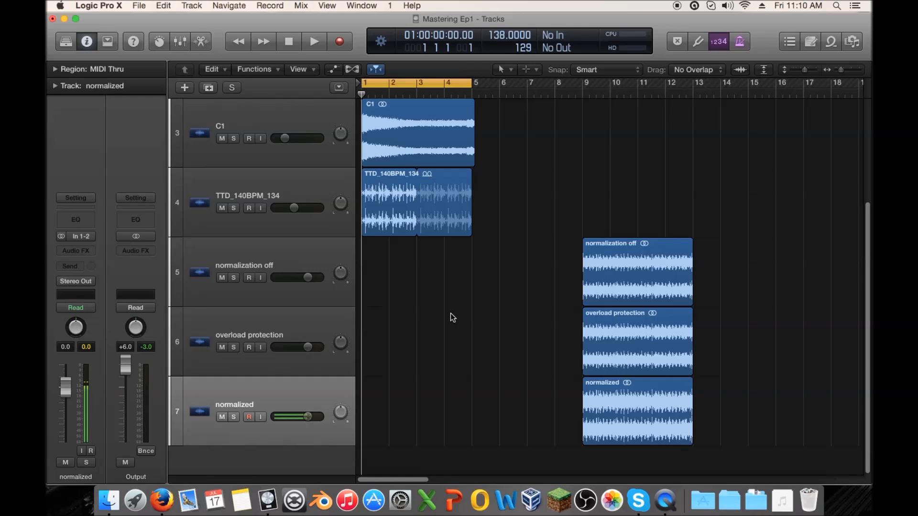
pyautogui.press('super+b')
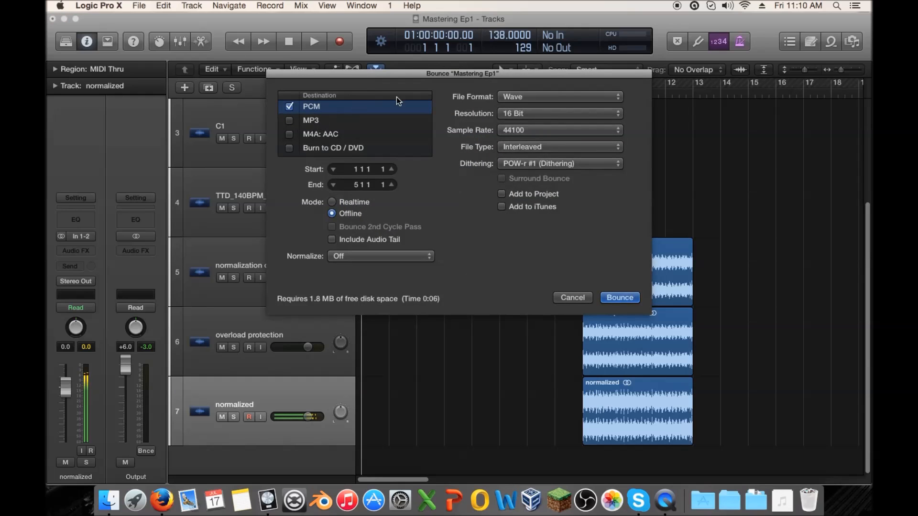
pyautogui.click(619, 298)
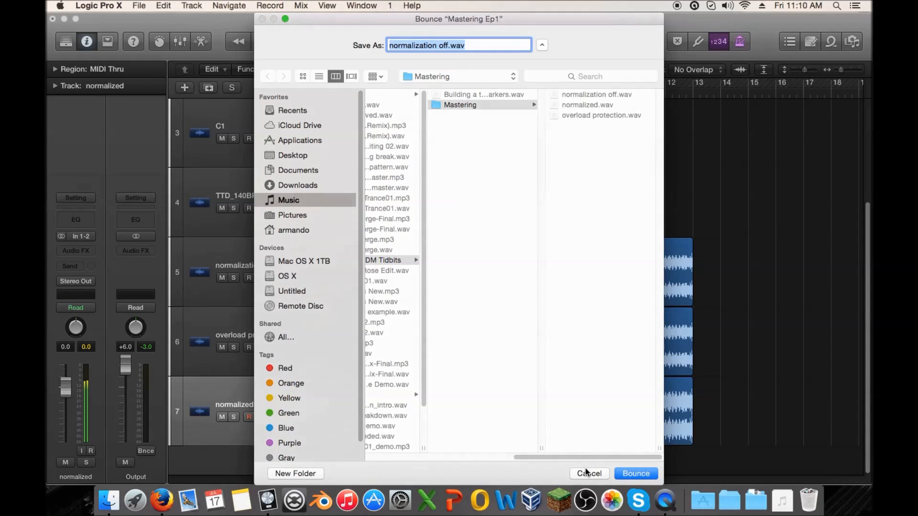
pyautogui.click(587, 472)
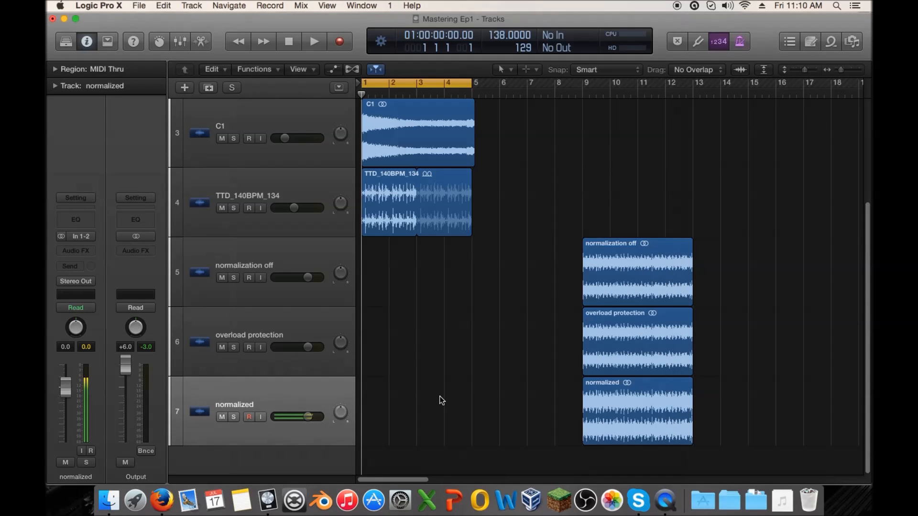
# Bounce the cycled section as a PCM Wave file with normalization off, saved as "normalization off_clip.wav" in the Mastering folder
pyautogui.press('super+b')
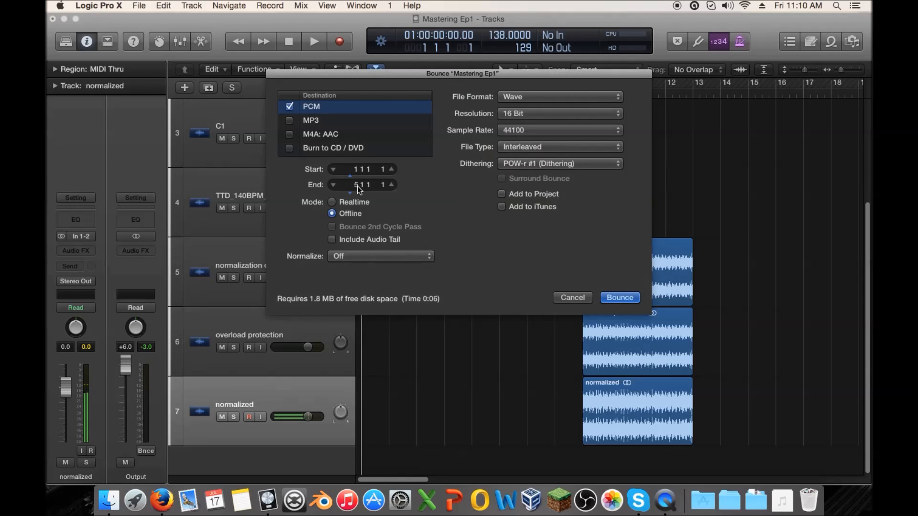
pyautogui.click(608, 297)
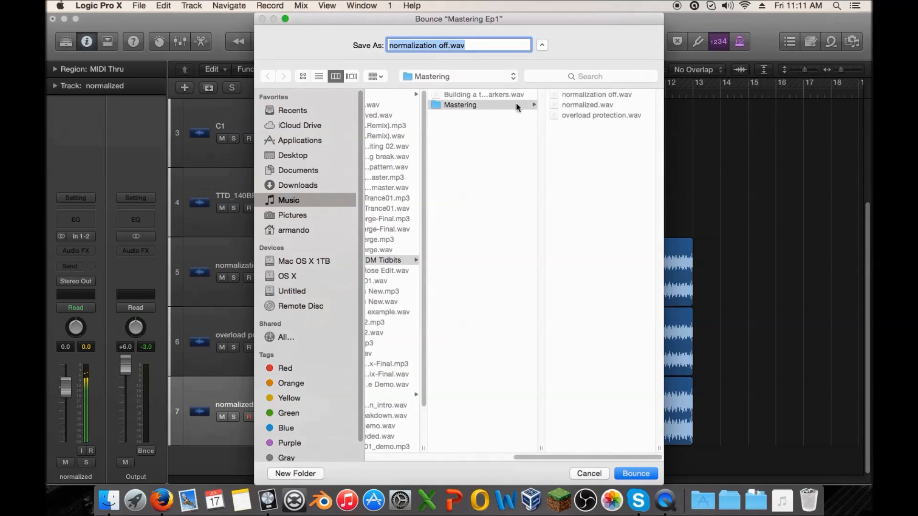
pyautogui.click(450, 46)
pyautogui.write('_clip')
pyautogui.press('Return')
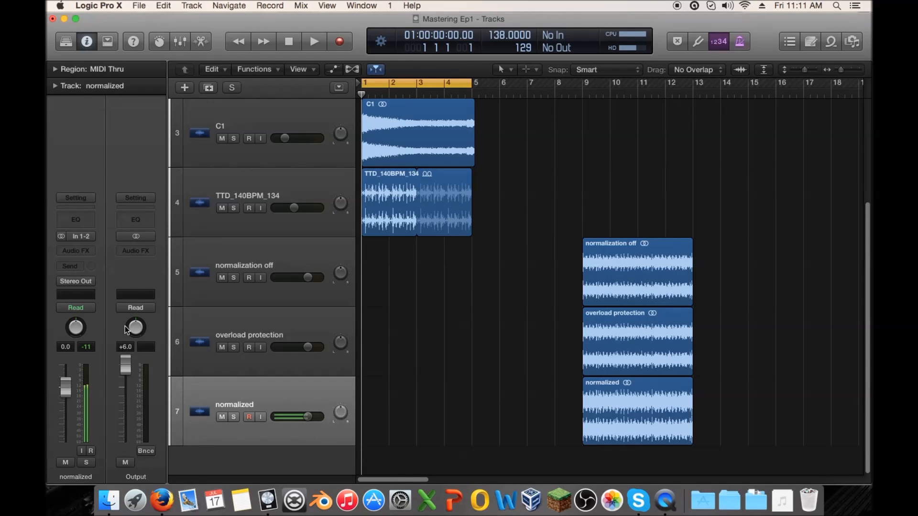
pyautogui.click(151, 453)
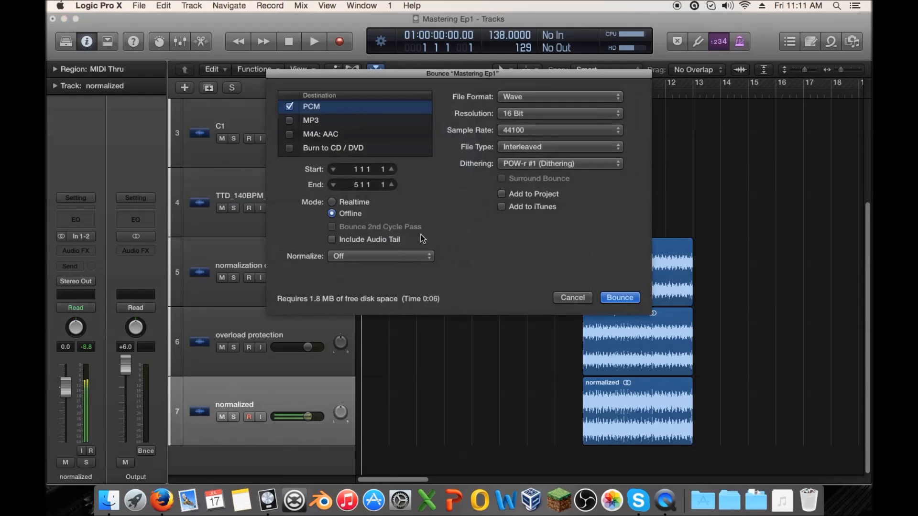
pyautogui.click(373, 256)
pyautogui.click(368, 267)
pyautogui.moveTo(386, 73); pyautogui.dragTo(503, 156)
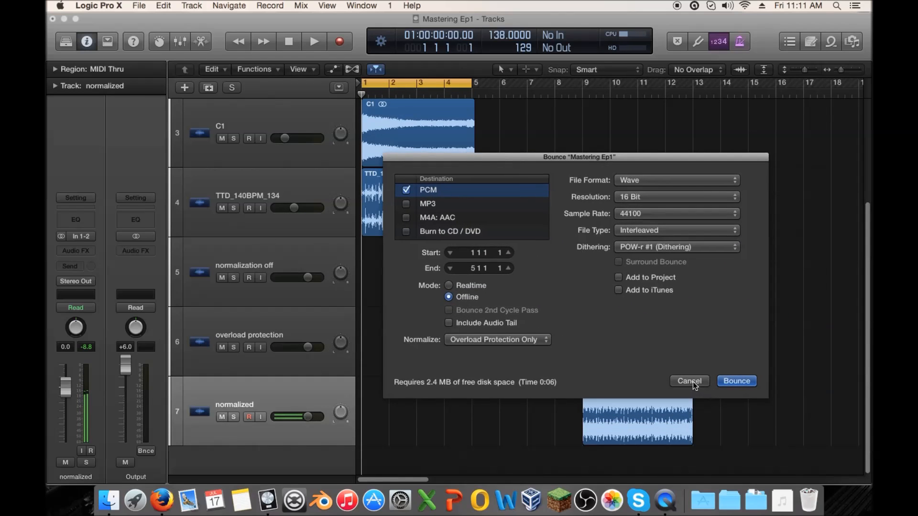
pyautogui.click(689, 381)
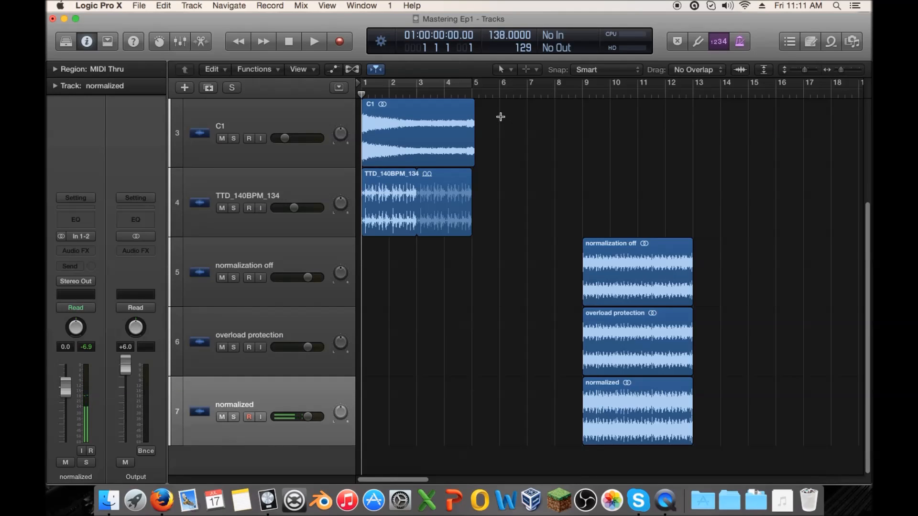
# Set up a new bounce with Normalize on Overload Protection Only and the end position at 5 1 1 1, and proceed to saving
pyautogui.press('super+b')
pyautogui.click(360, 258)
pyautogui.click(360, 257)
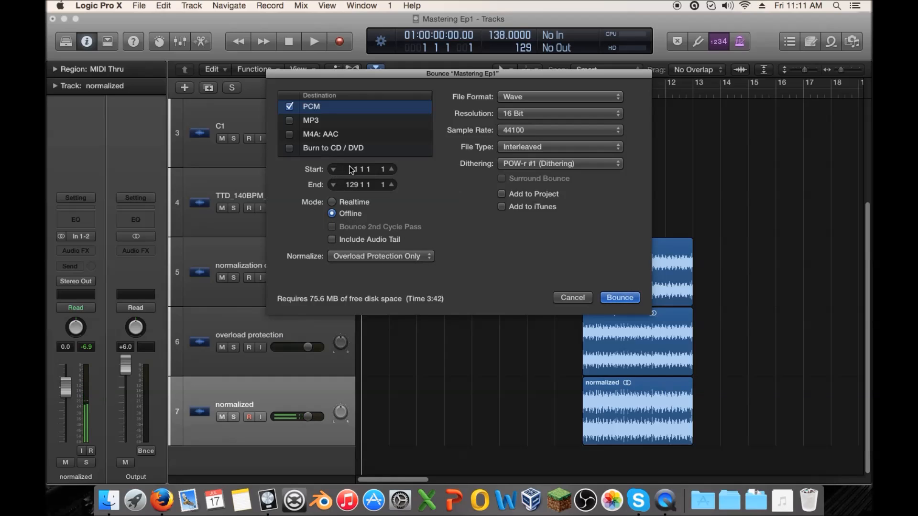
pyautogui.doubleClick(350, 185)
pyautogui.doubleClick(347, 185)
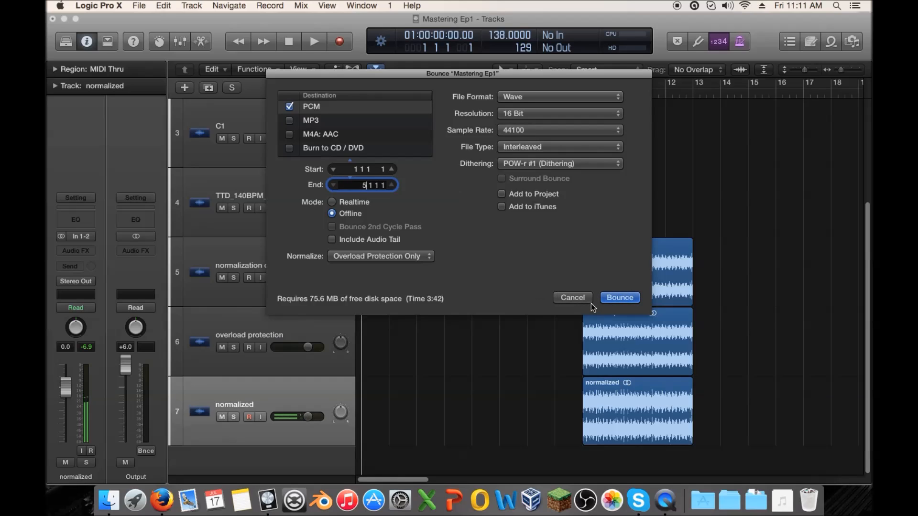
pyautogui.click(612, 298)
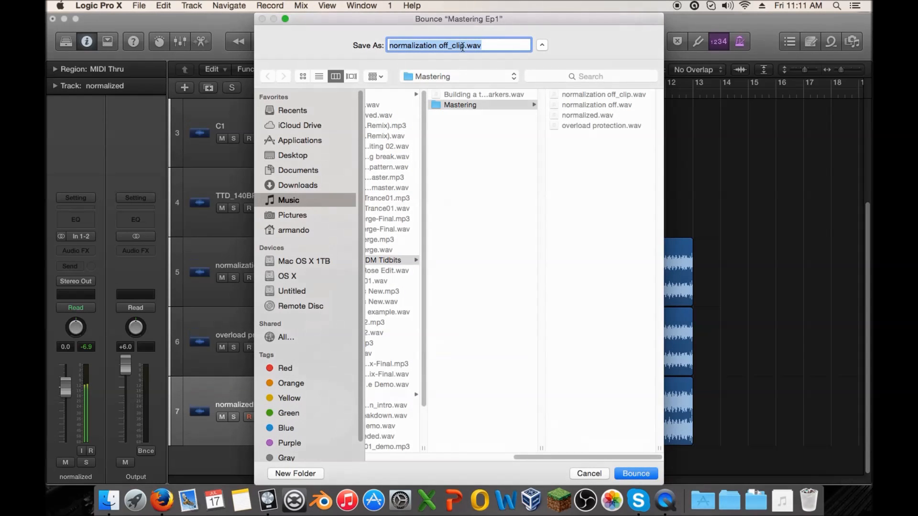
# Name the bounce "overload protection_clip.wav" based on the existing overload protection file and save it in the Mastering folder
pyautogui.click(447, 46)
pyautogui.moveTo(447, 47); pyautogui.dragTo(377, 48)
pyautogui.click(426, 46)
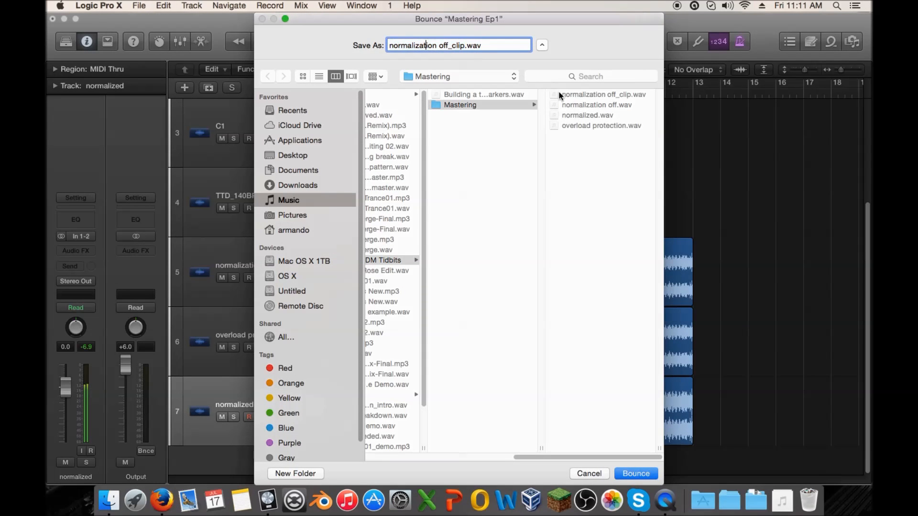
pyautogui.click(588, 127)
pyautogui.click(512, 43)
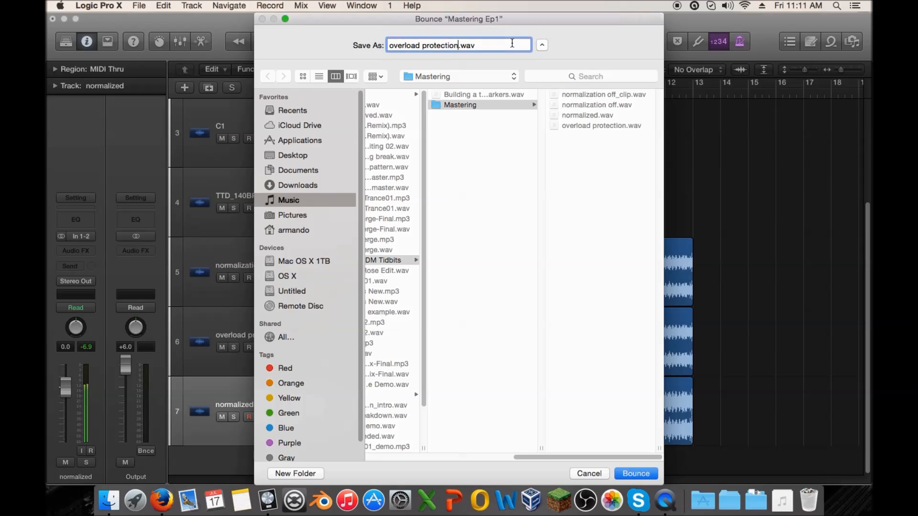
pyautogui.write('_clip')
pyautogui.press('Return')
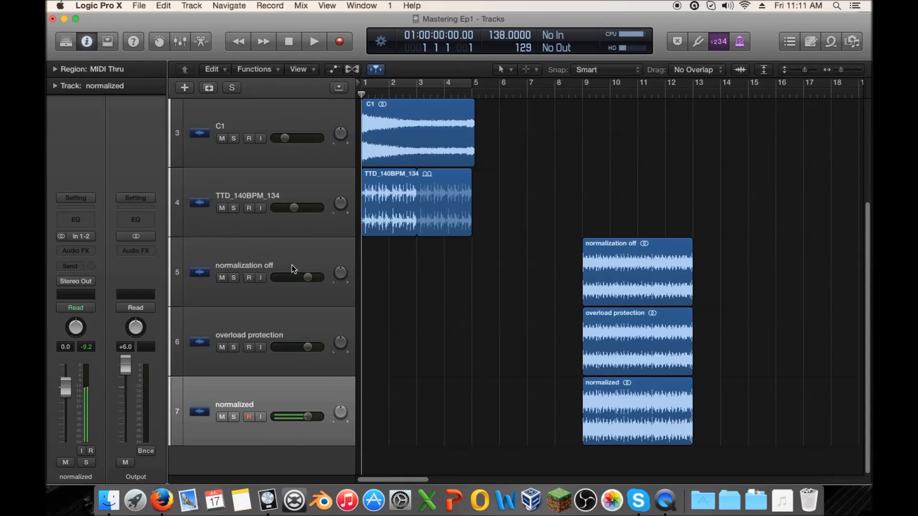
# Set up another bounce with Normalize set to On and the end position at 5 1 1 1
pyautogui.press('super+b')
pyautogui.click(401, 256)
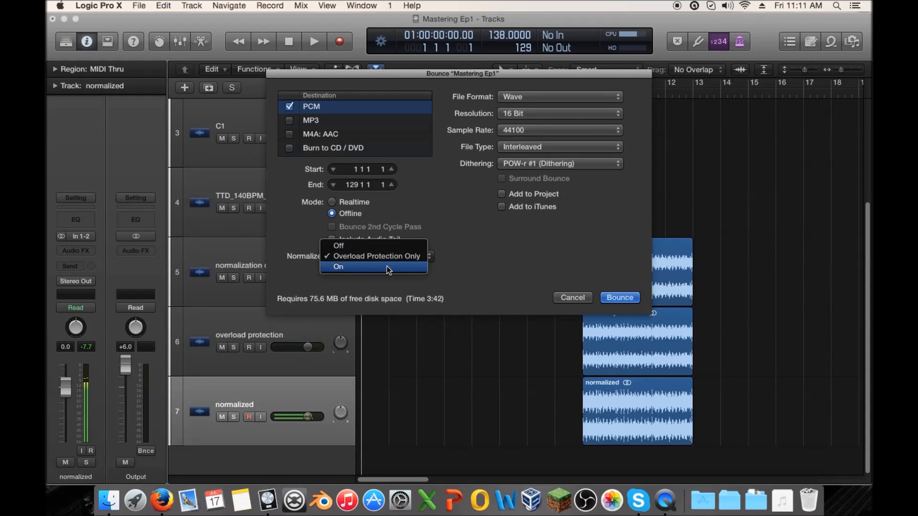
pyautogui.click(387, 268)
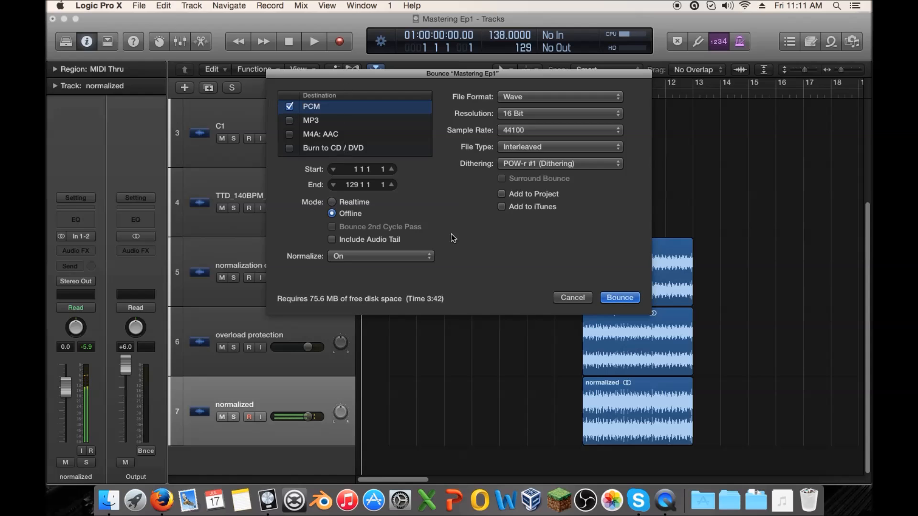
pyautogui.doubleClick(352, 185)
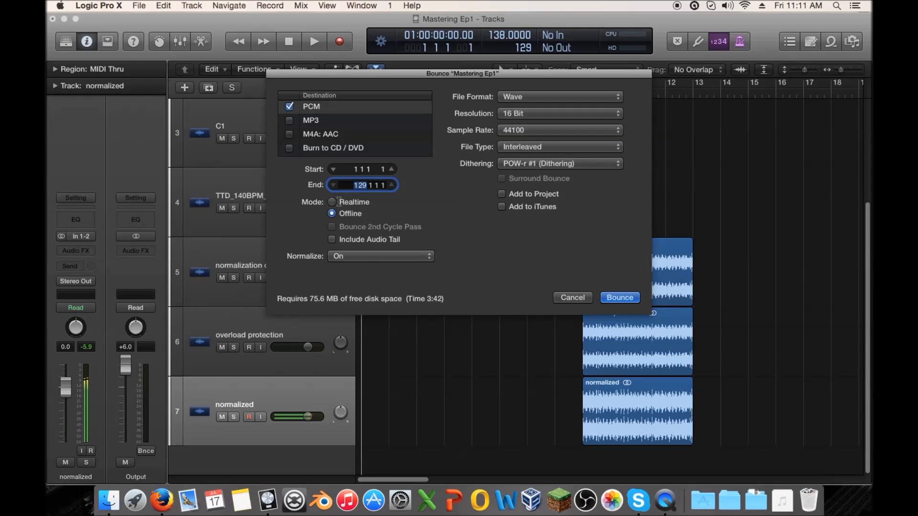
pyautogui.write('5')
pyautogui.moveTo(406, 73); pyautogui.dragTo(524, 178)
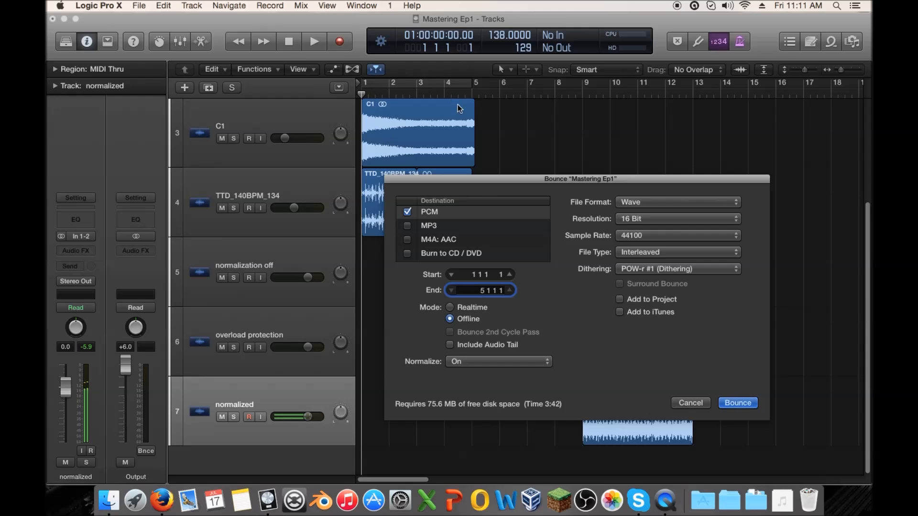
pyautogui.moveTo(483, 182); pyautogui.dragTo(357, 133)
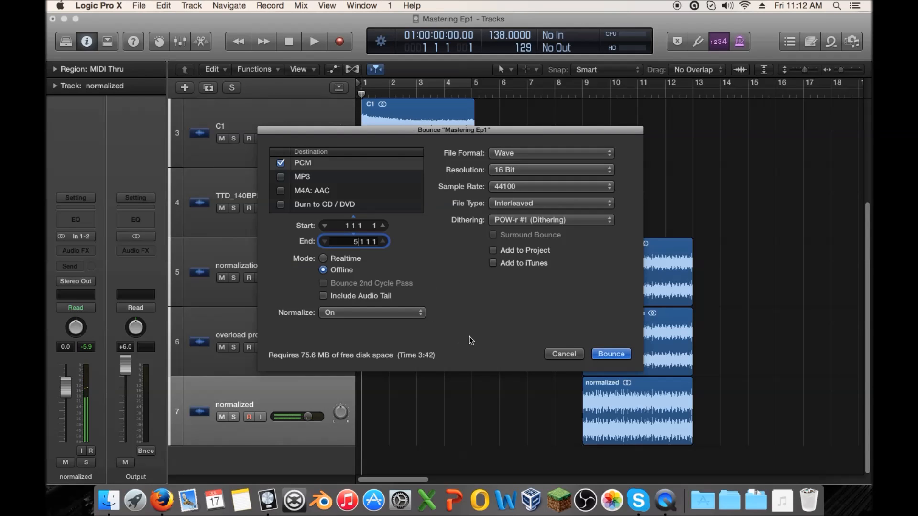
# Save the bounce as "normalized_clip.wav", basing the name on the existing normalized file
pyautogui.click(611, 355)
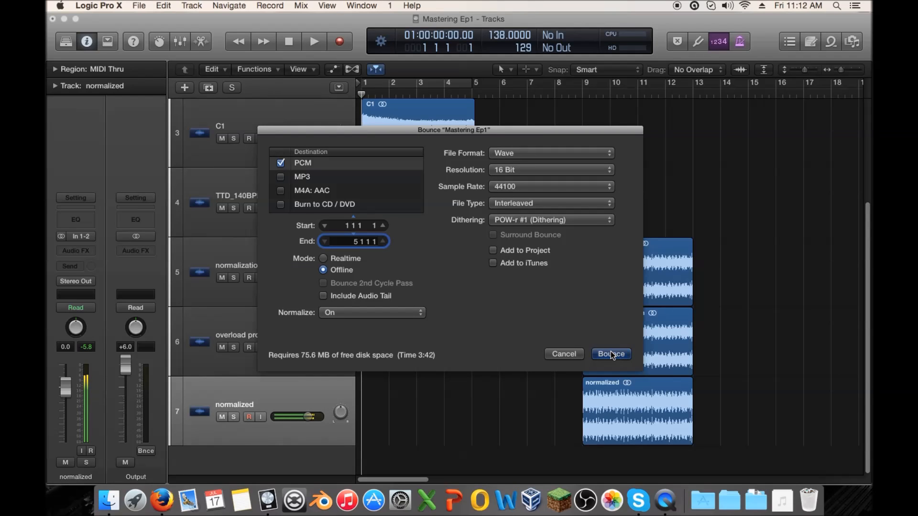
pyautogui.click(595, 118)
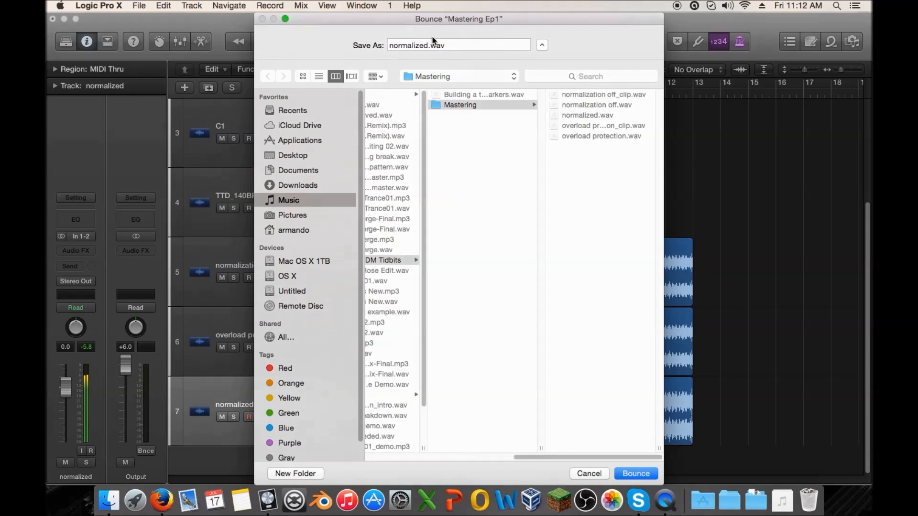
pyautogui.click(430, 45)
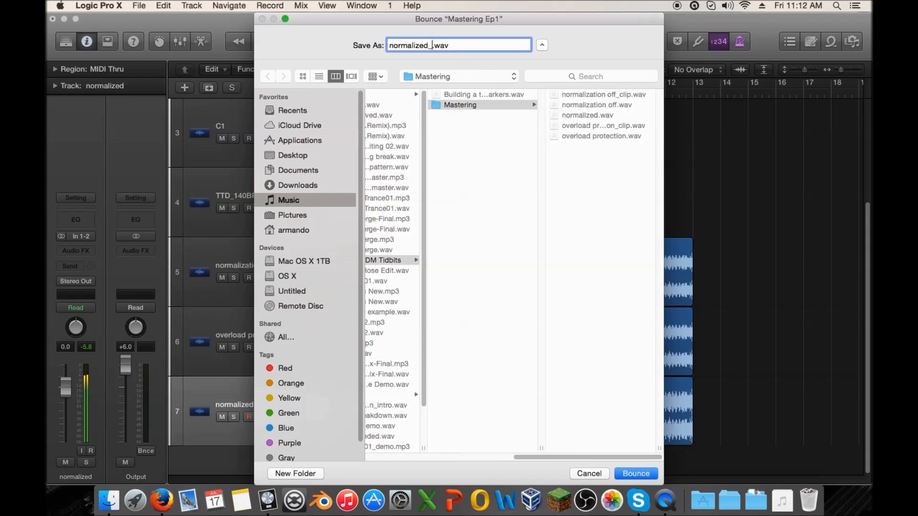
pyautogui.press('Return')
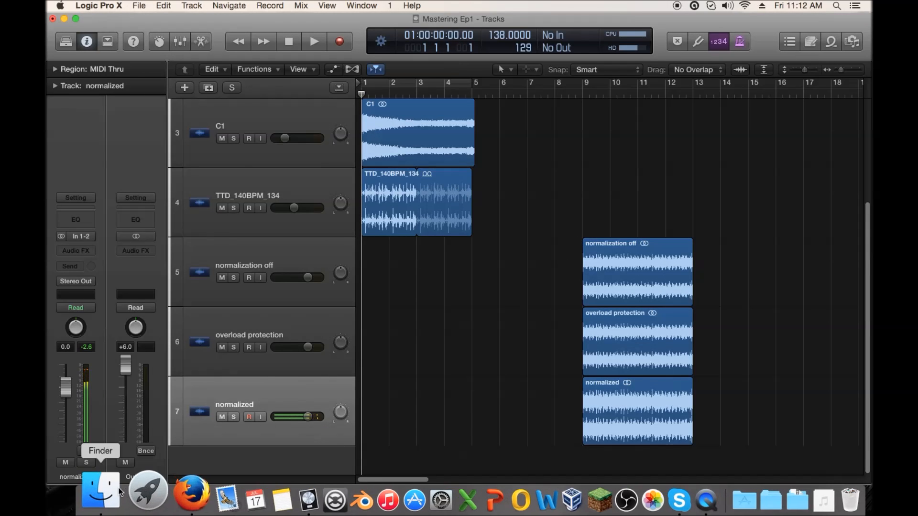
# Switch to Finder and bring the three "_clip" bounces from the Mastering folder into the arrangement at bar 13 on new tracks
pyautogui.click(109, 500)
pyautogui.click(644, 221)
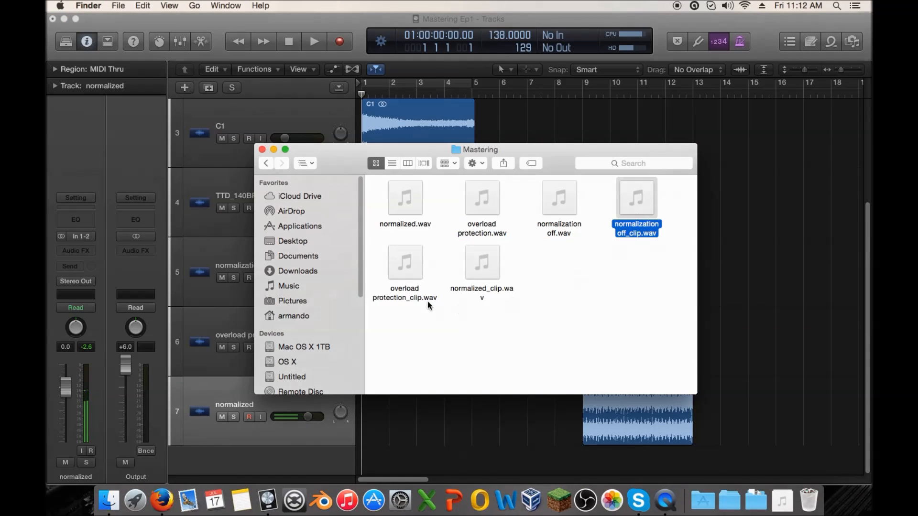
pyautogui.keyDown('super'); pyautogui.click(432, 296); pyautogui.keyUp('super')
pyautogui.keyDown('super'); pyautogui.click(471, 272); pyautogui.keyUp('super')
pyautogui.moveTo(645, 212); pyautogui.dragTo(697, 454)
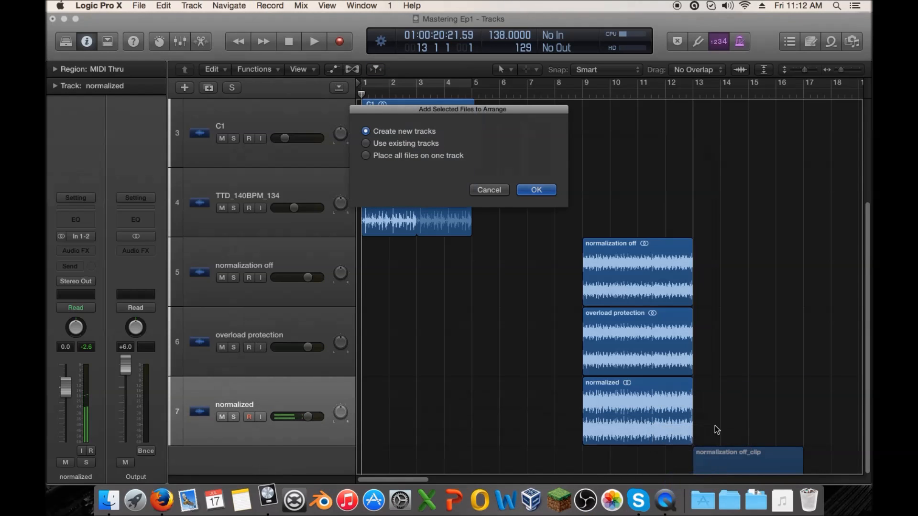
pyautogui.click(535, 191)
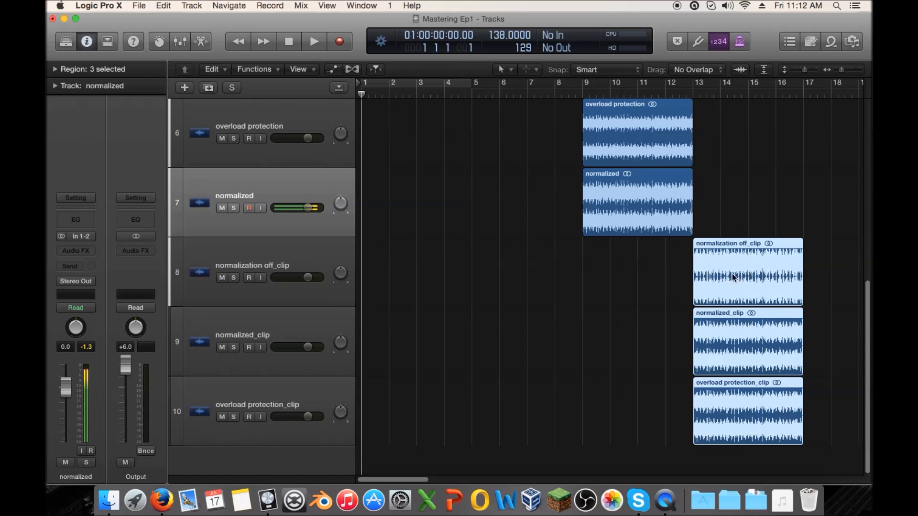
# Open the normalization off_clip region in the audio file editor to inspect its waveform
pyautogui.click(715, 259)
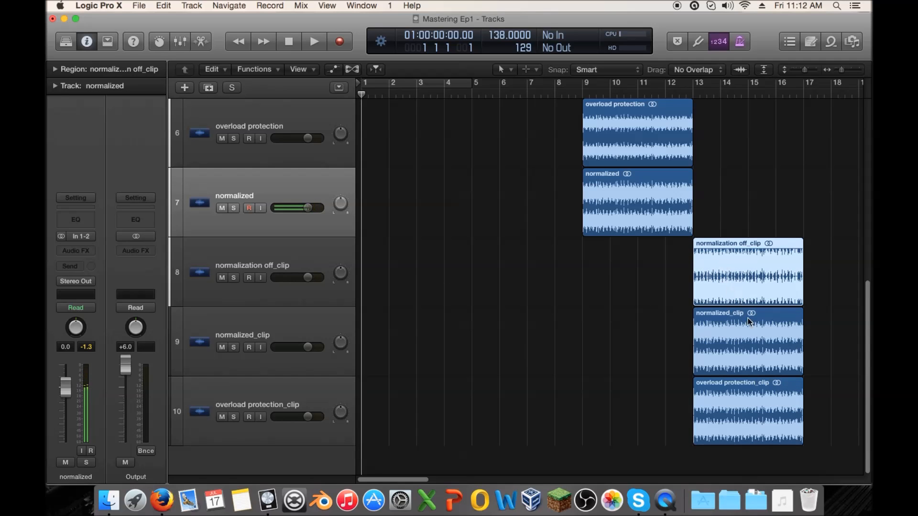
pyautogui.hscroll(3, 608, 276)
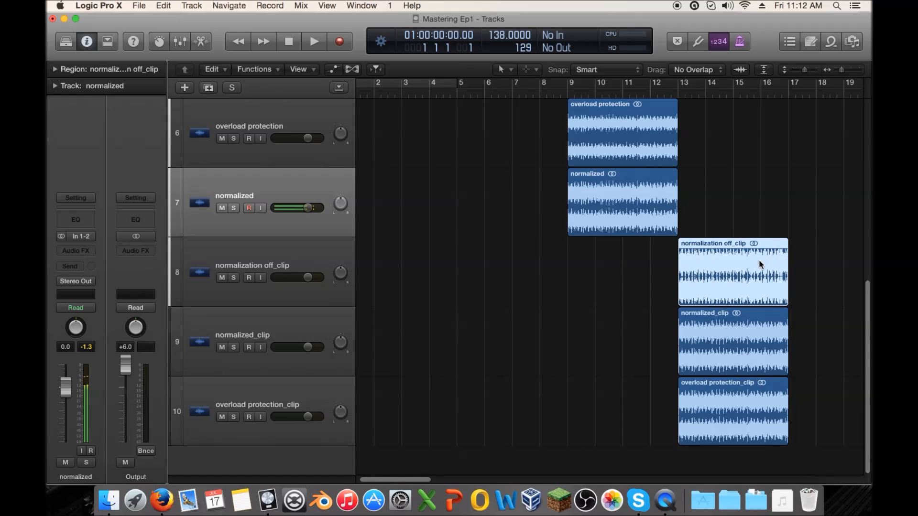
pyautogui.doubleClick(760, 265)
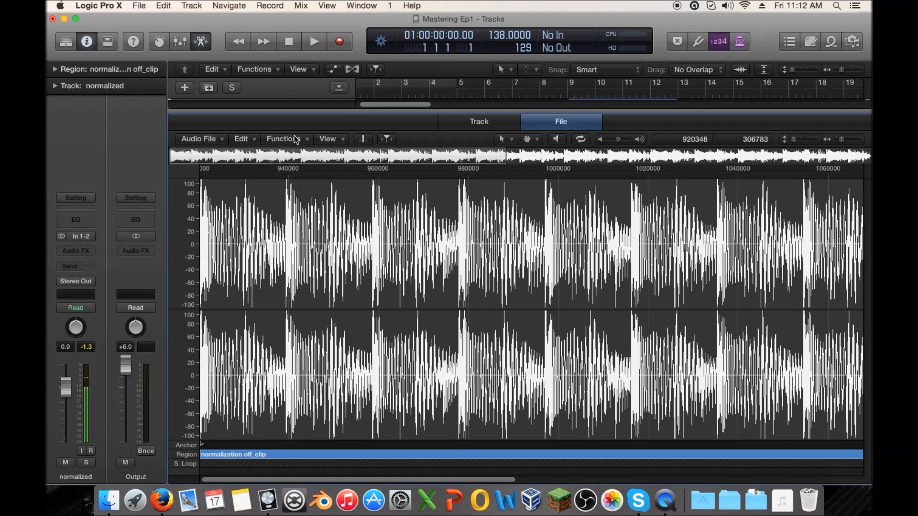
# Inspect a wider stretch of the normalization off_clip waveform and close the audio file editor
pyautogui.moveTo(841, 139); pyautogui.dragTo(840, 141)
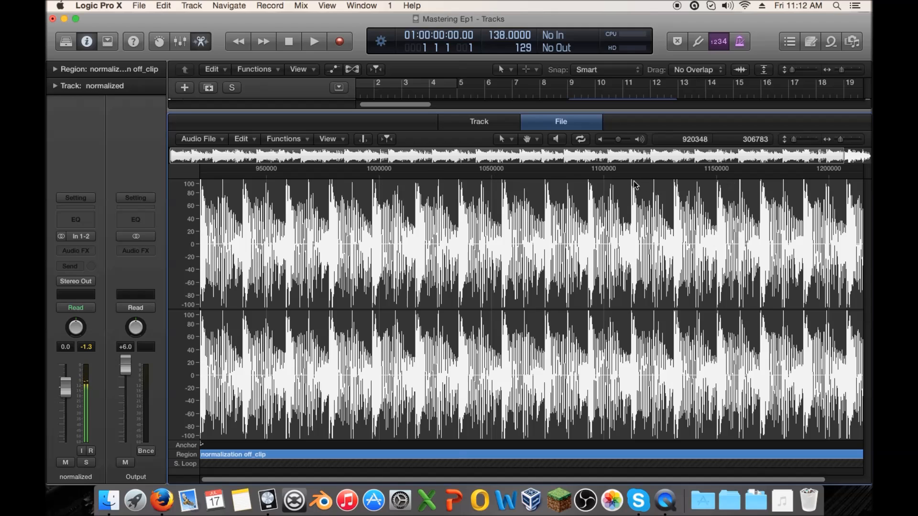
pyautogui.press('e')
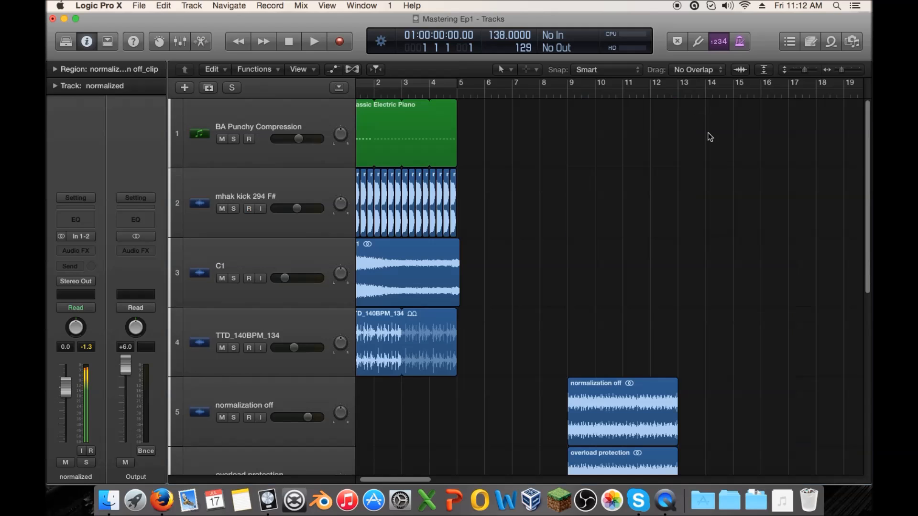
# Set the cycle range over the first three bounces, from bar 9 to bar 13, and solo the normalized track
pyautogui.scroll(-10, 708, 256)
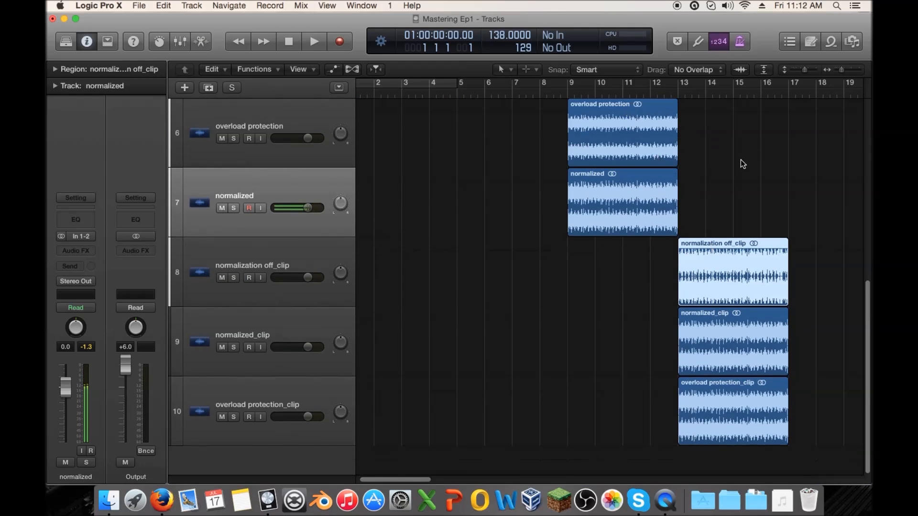
pyautogui.scroll(5, 741, 159)
pyautogui.moveTo(572, 82); pyautogui.dragTo(677, 84)
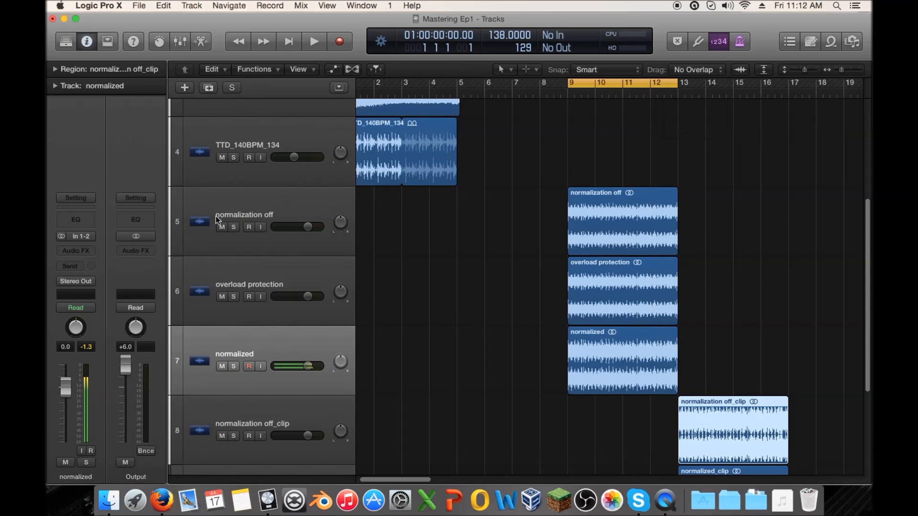
pyautogui.click(233, 227)
pyautogui.click(234, 227)
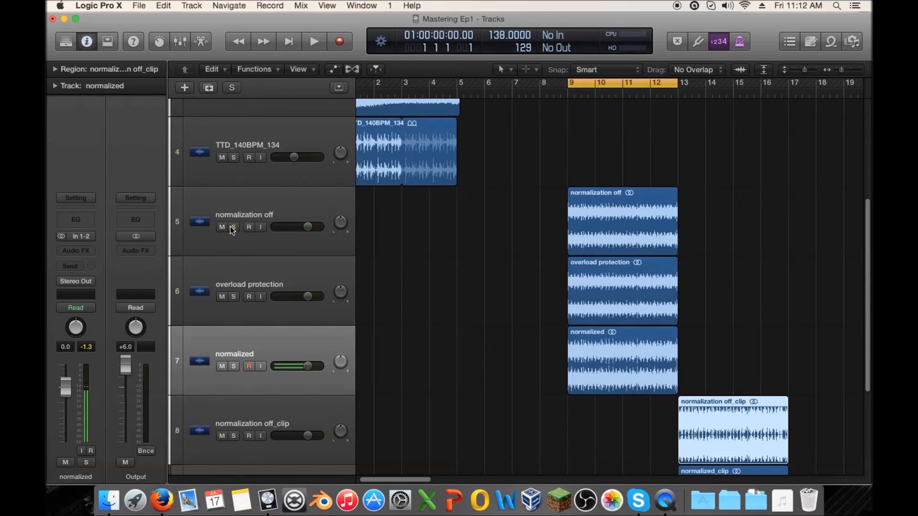
pyautogui.click(233, 366)
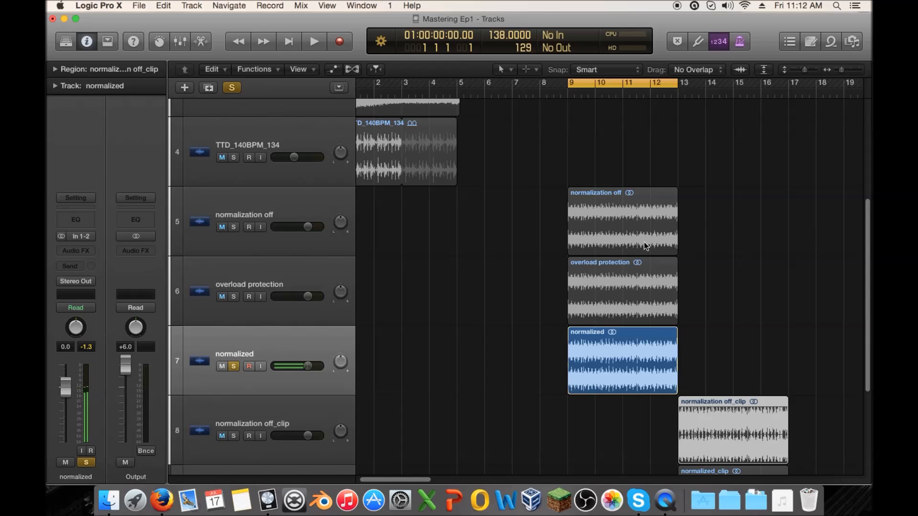
# Reset the Output channel's fader to 0.0 dB and play the soloed normalized bounce to check its peak level
pyautogui.press('space')
pyautogui.press('space')
pyautogui.keyDown('alt'); pyautogui.click(130, 365); pyautogui.keyUp('alt')
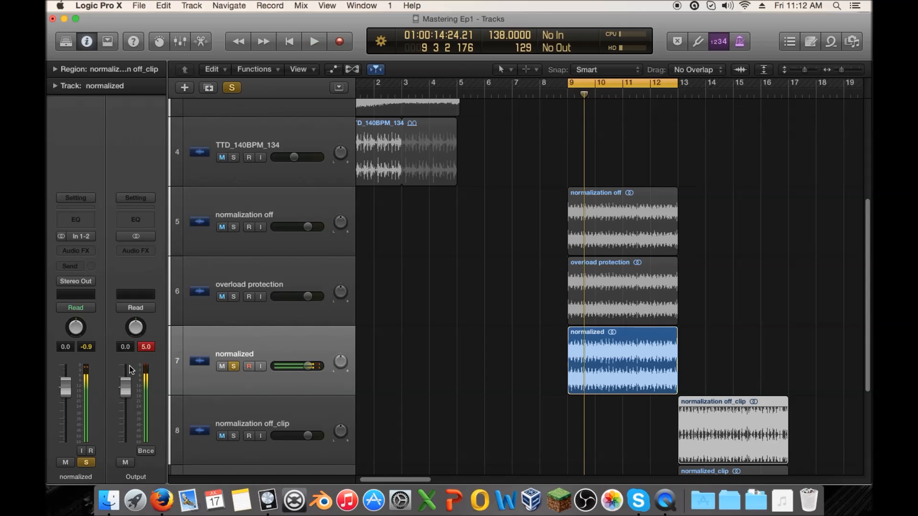
pyautogui.press('space')
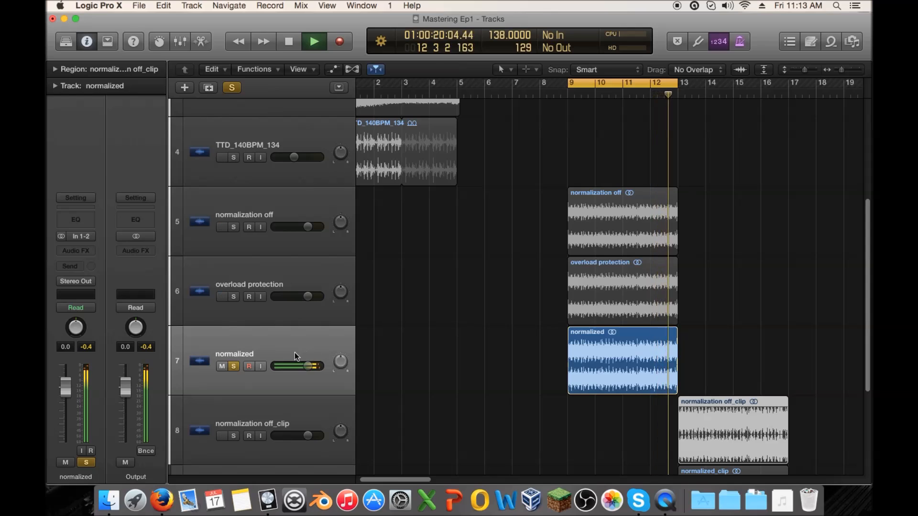
pyautogui.press('space')
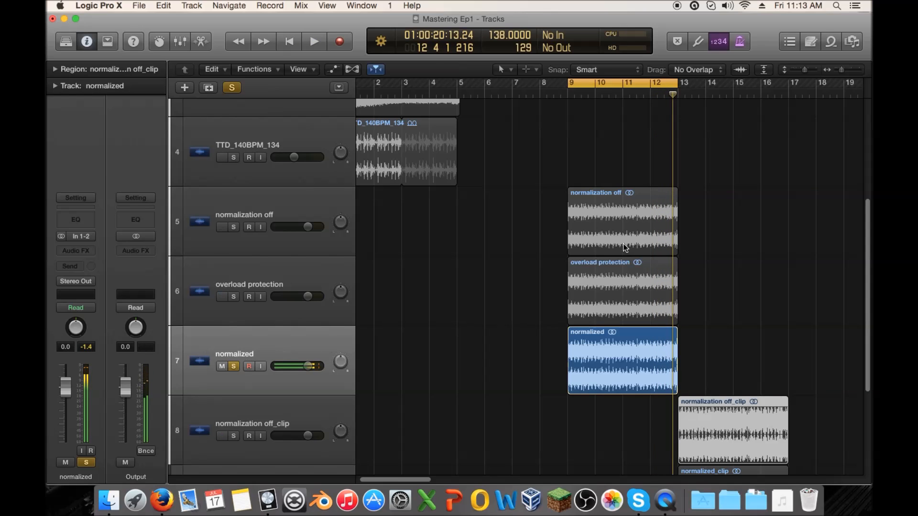
# Move the cycle range to bars 13 to 17 and solo the normalization off_clip track instead of normalized
pyautogui.moveTo(677, 85); pyautogui.dragTo(788, 84)
pyautogui.click(747, 123)
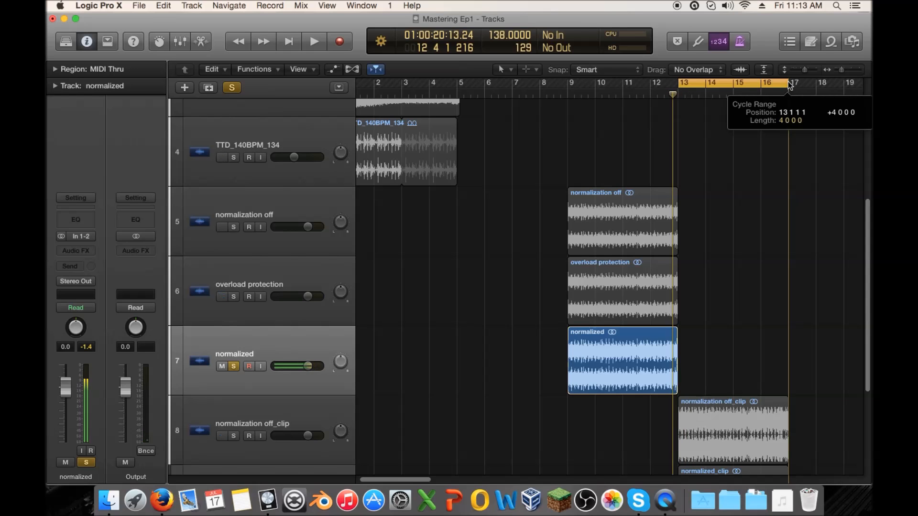
pyautogui.scroll(-5, 261, 228)
pyautogui.press('super+a')
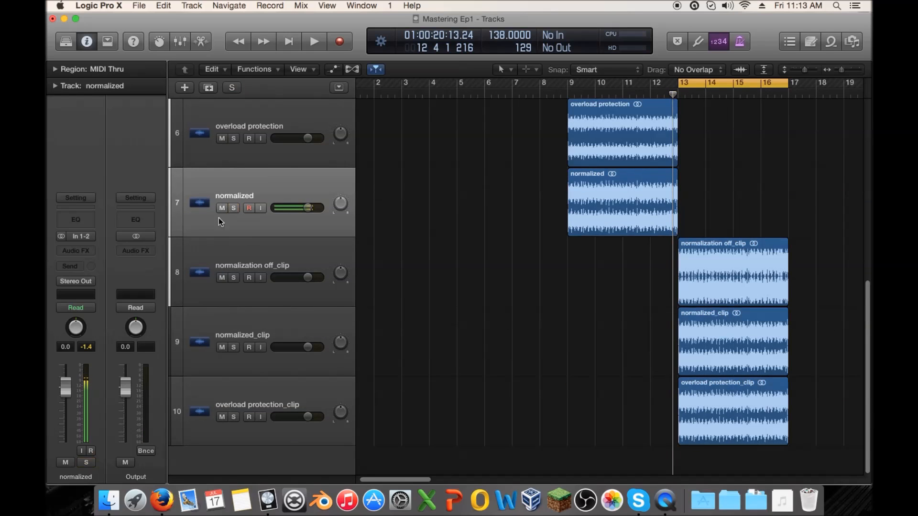
pyautogui.moveTo(120, 383); pyautogui.dragTo(122, 359)
pyautogui.click(233, 278)
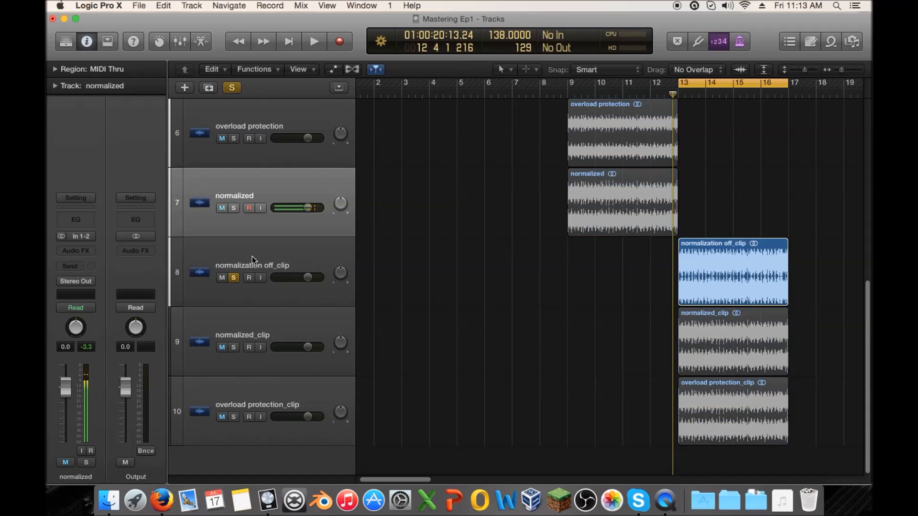
# Select the normalization off_clip track and play it to check the peak levels on its channel and the output
pyautogui.click(251, 257)
pyautogui.press('space')
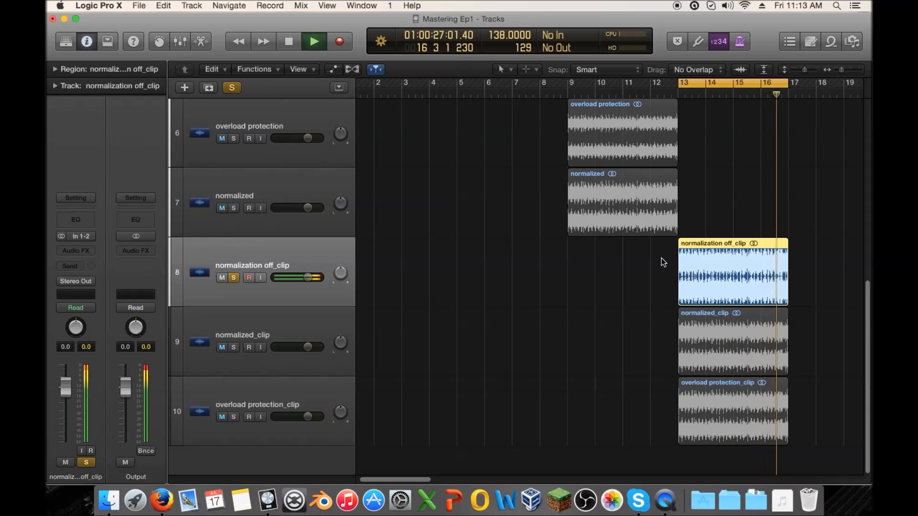
pyautogui.press('space')
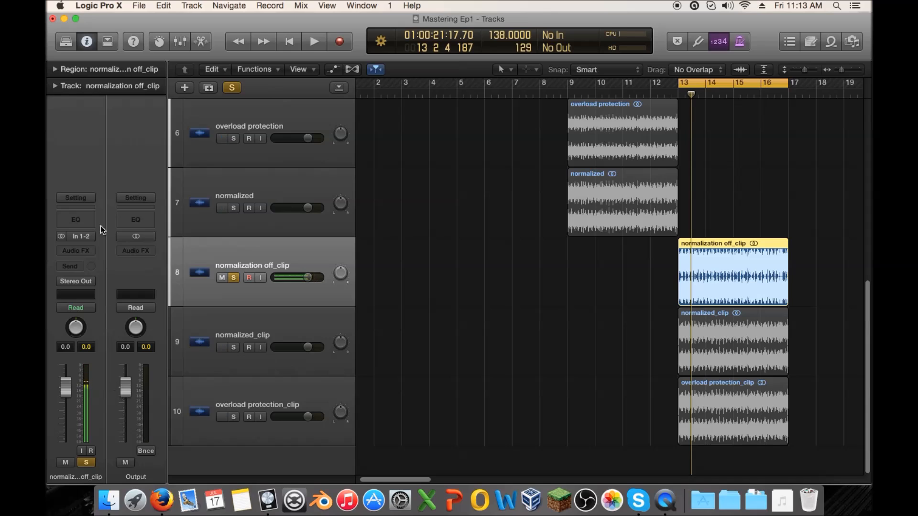
# Insert a Compressor on the normalization off_clip track and place its window clear of the channel strips
pyautogui.click(85, 251)
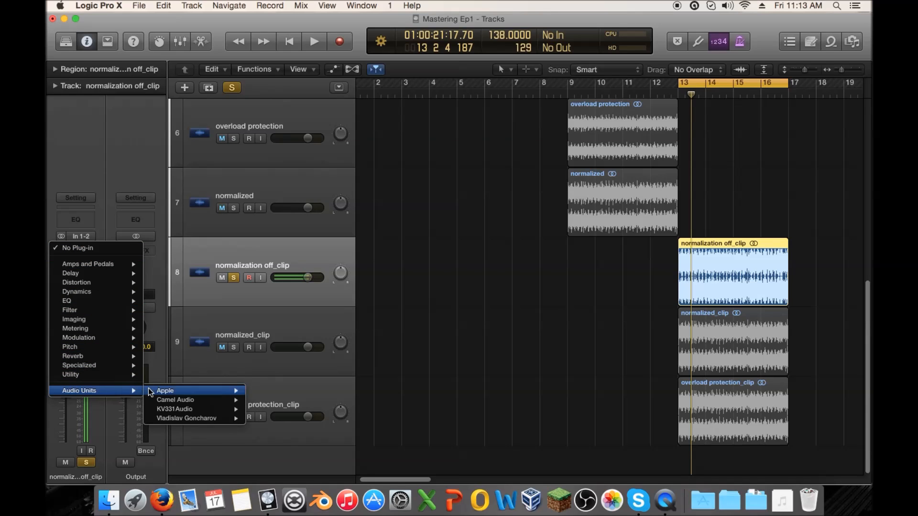
pyautogui.moveTo(120, 293)
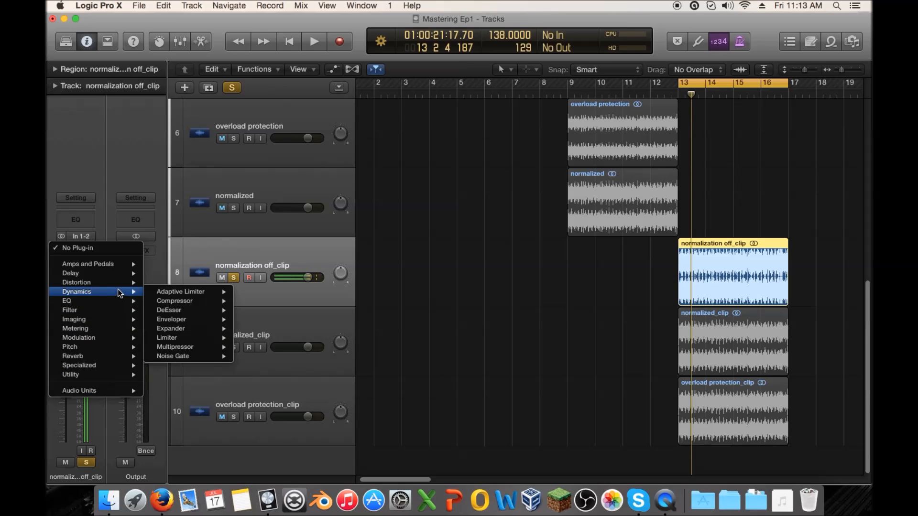
pyautogui.click(241, 300)
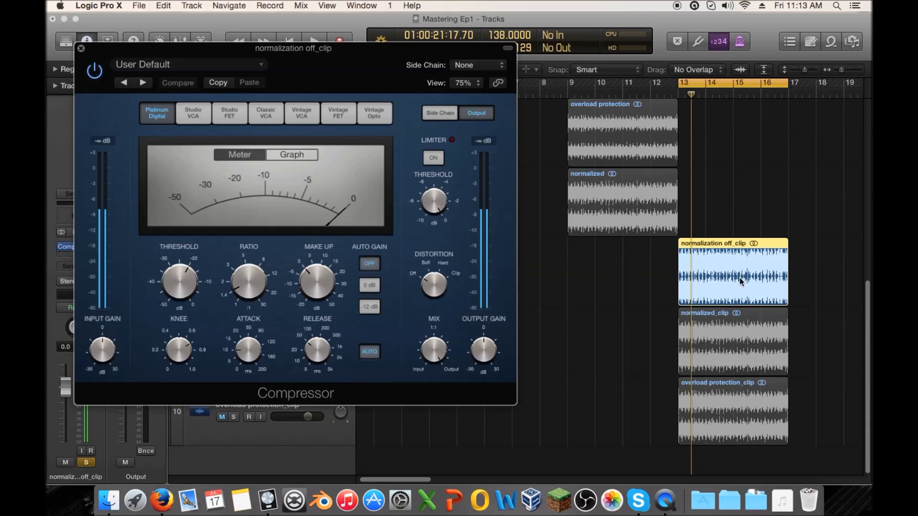
pyautogui.moveTo(382, 48); pyautogui.dragTo(601, 99)
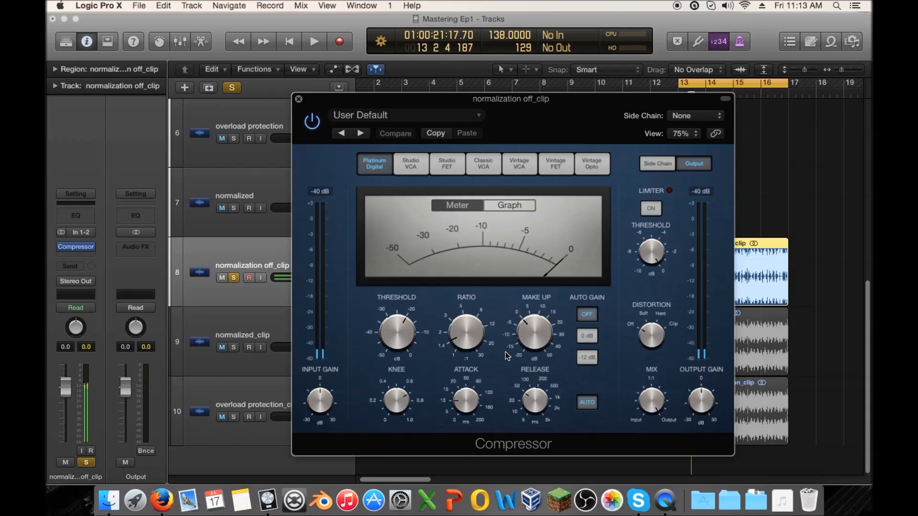
# Set the Compressor's ratio to 1.0:1, threshold to 0 dB and distortion to Clip, and close its window
pyautogui.moveTo(466, 332); pyautogui.dragTo(451, 465)
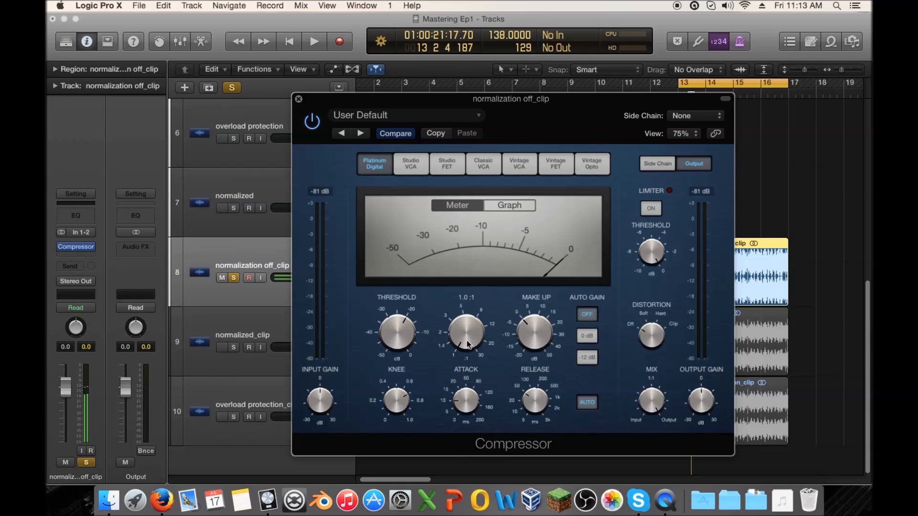
pyautogui.moveTo(404, 351); pyautogui.dragTo(418, 268)
pyautogui.moveTo(654, 332); pyautogui.dragTo(661, 291)
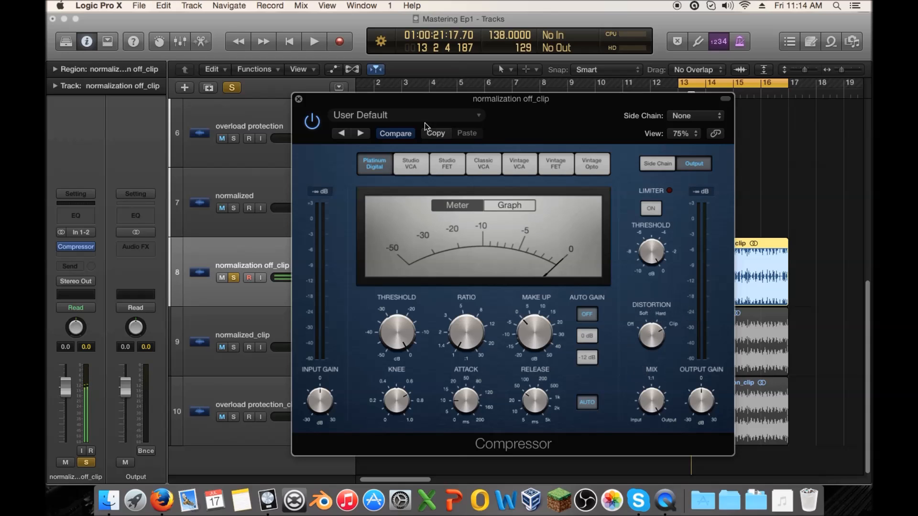
pyautogui.click(299, 99)
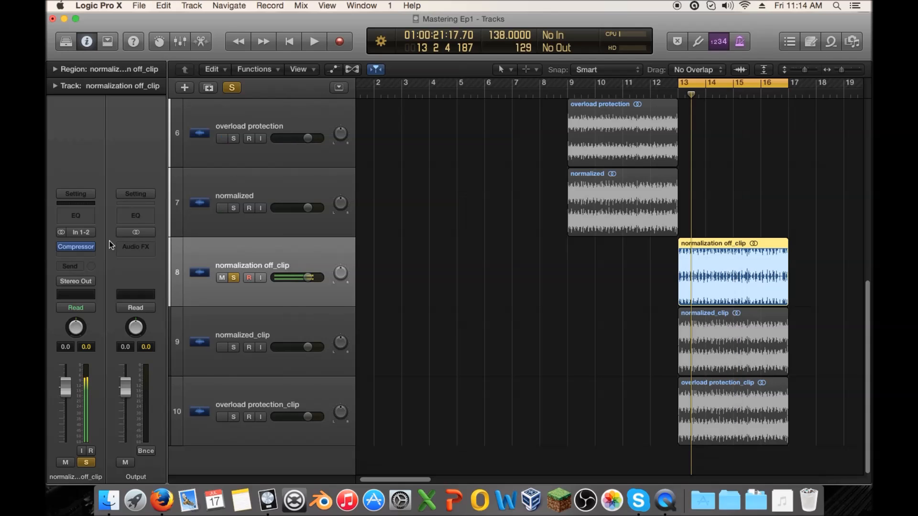
# Insert a stereo Gain plug-in ahead of the Compressor and raise its gain to +7.3 dB during playback
pyautogui.click(92, 246)
pyautogui.moveTo(148, 369)
pyautogui.moveTo(207, 368)
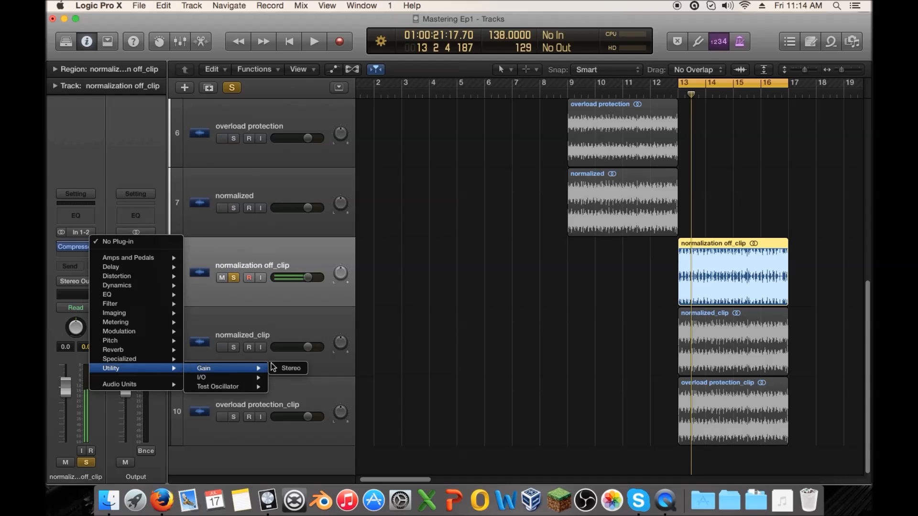
pyautogui.click(282, 369)
pyautogui.moveTo(102, 129); pyautogui.dragTo(104, 130)
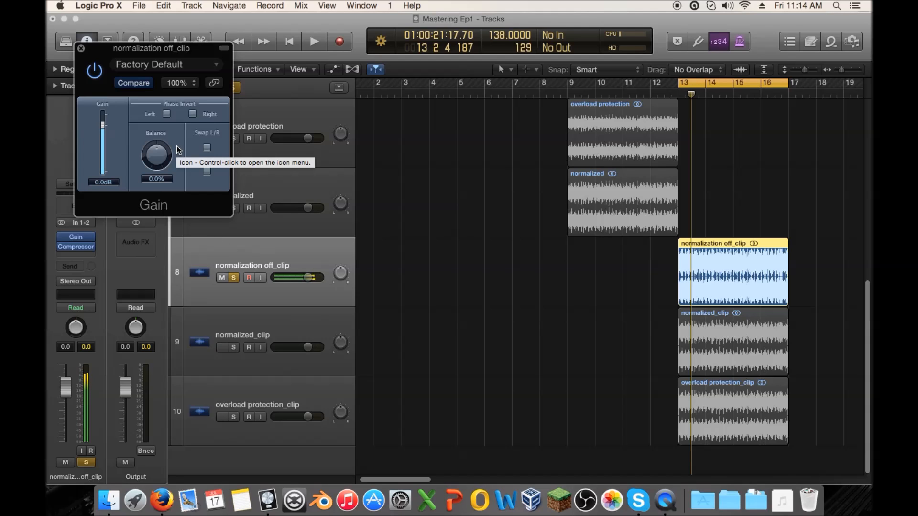
pyautogui.press('space')
pyautogui.moveTo(106, 136); pyautogui.dragTo(105, 130)
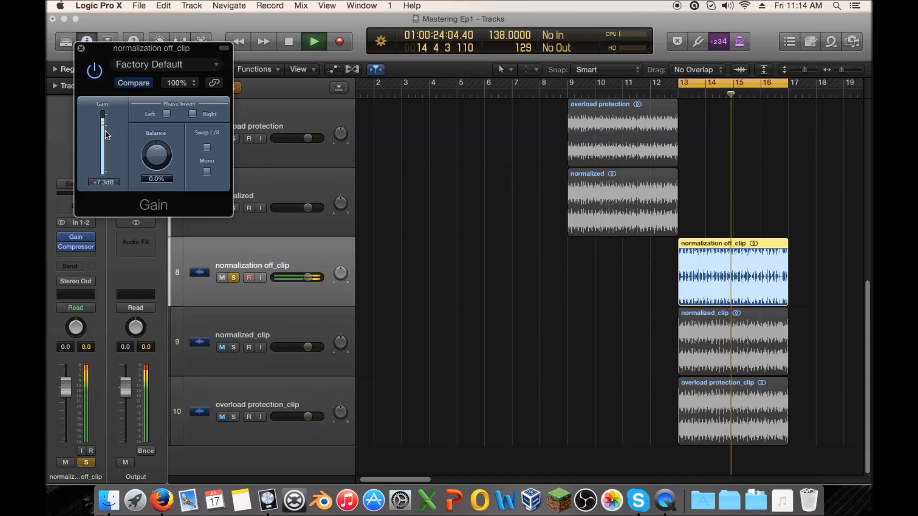
pyautogui.press('space')
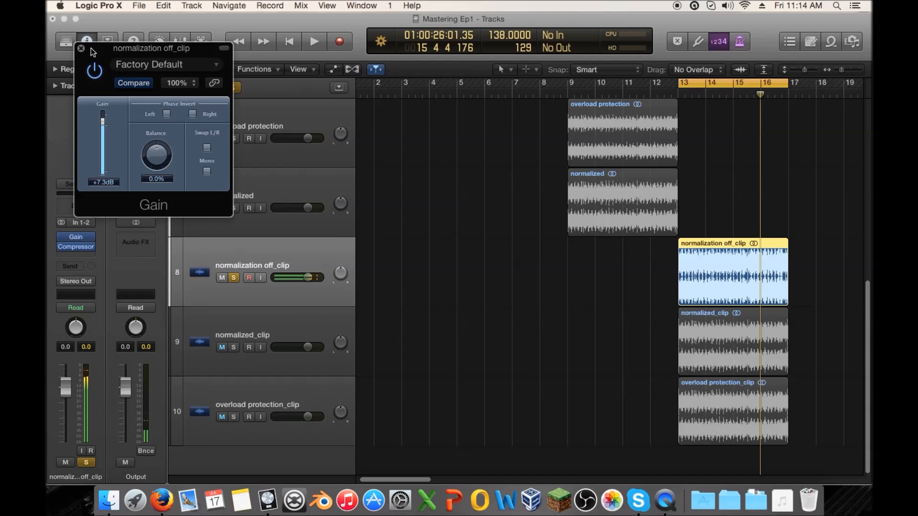
# Reopen the Compressor, compare its input and output meter levels during playback, and close both plug-in windows
pyautogui.moveTo(92, 51); pyautogui.dragTo(304, 153)
pyautogui.click(76, 247)
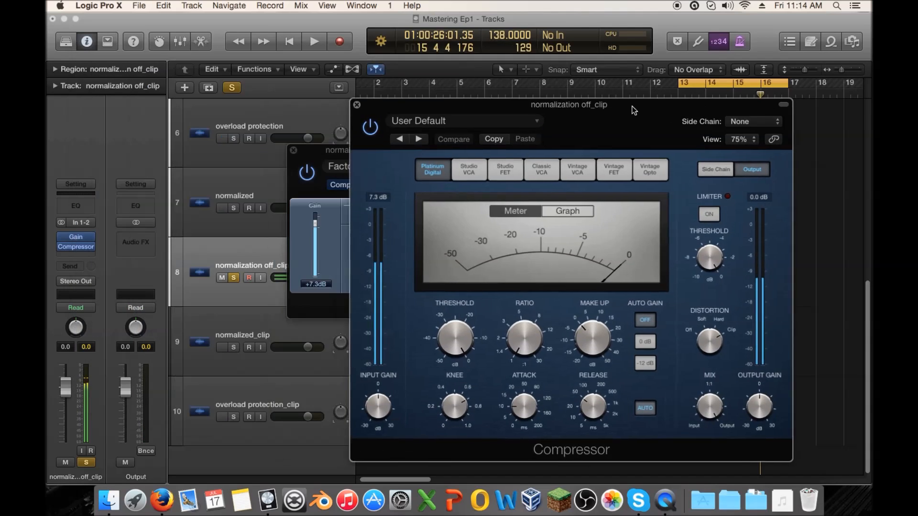
pyautogui.moveTo(629, 106); pyautogui.dragTo(652, 100)
pyautogui.press('space')
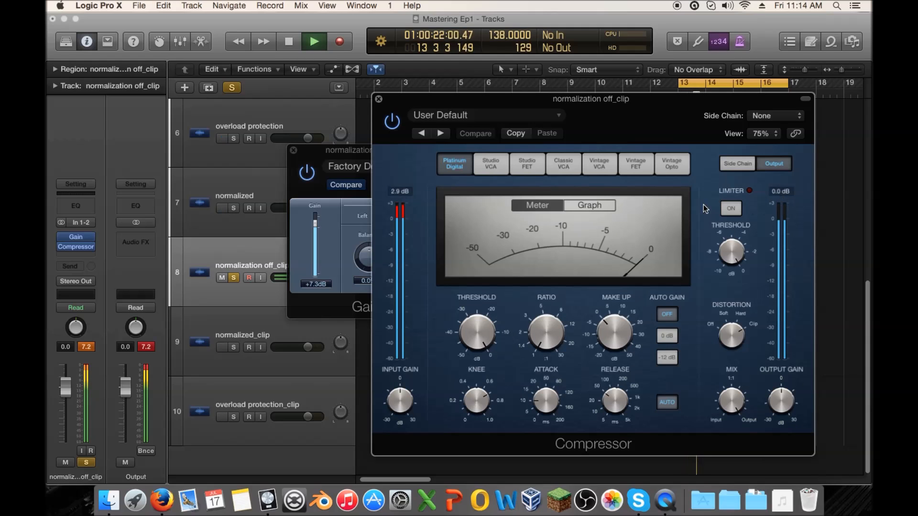
pyautogui.press('space')
pyautogui.click(398, 194)
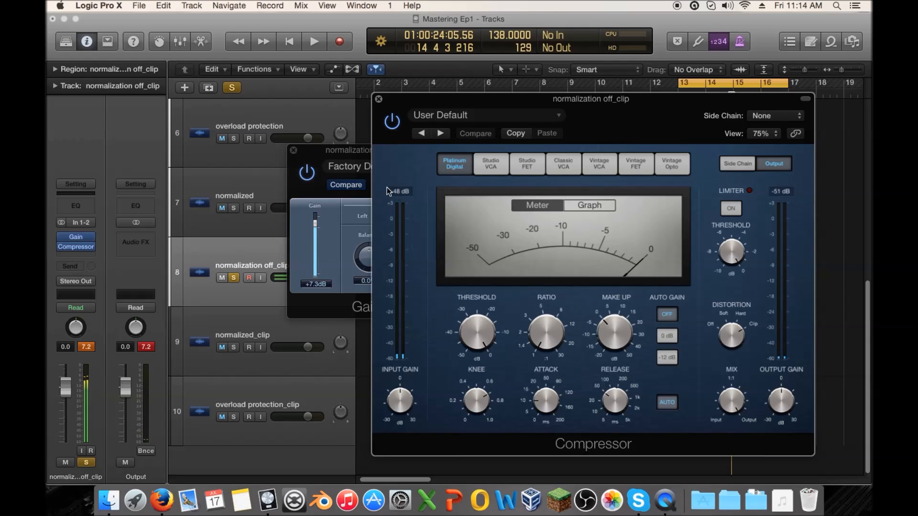
pyautogui.click(379, 99)
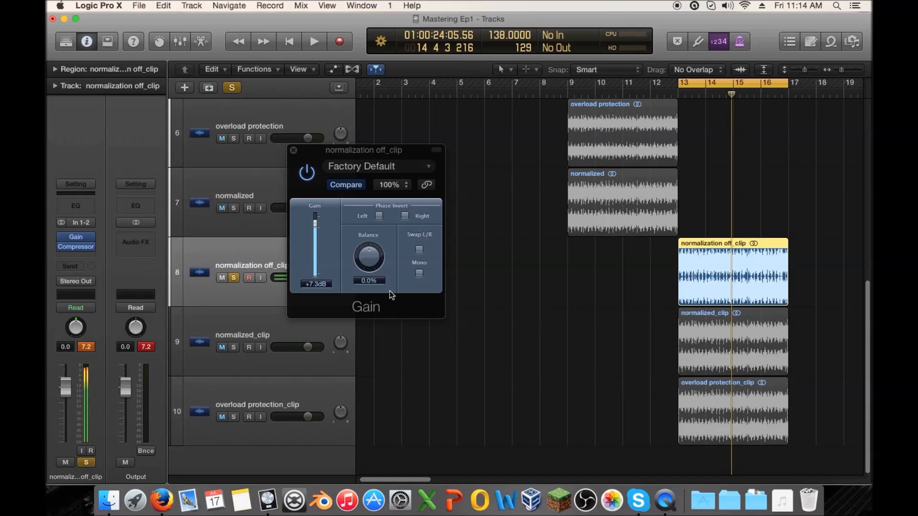
pyautogui.click(294, 150)
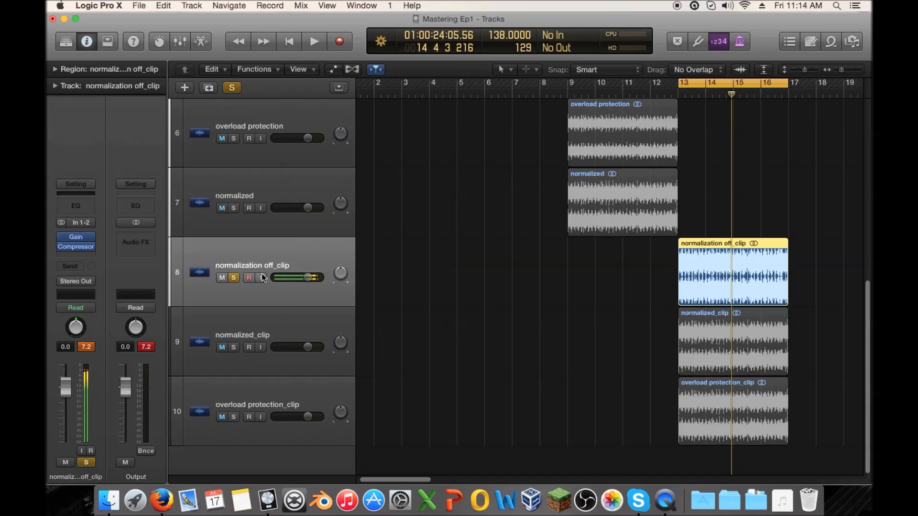
# Unsolo and mute the normalization off_clip track, and reorder the tracks so overload protection_clip sits above normalized_clip
pyautogui.click(233, 278)
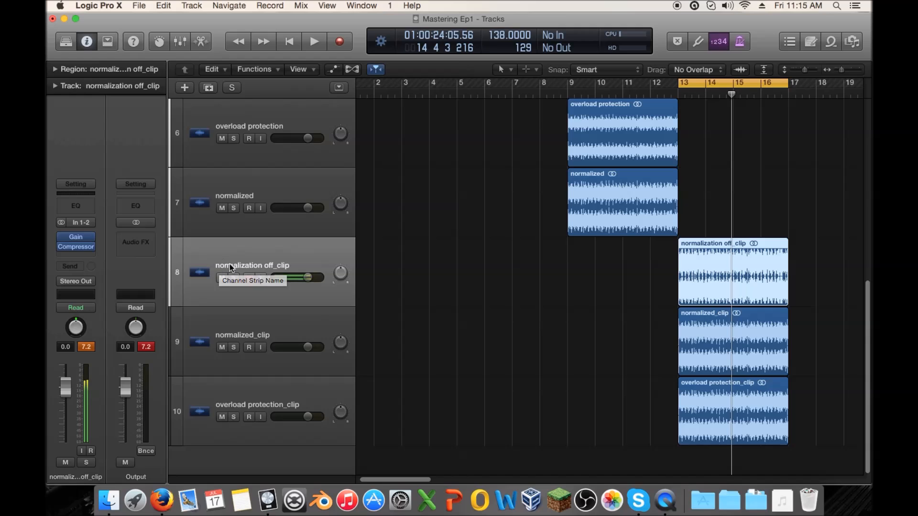
pyautogui.click(222, 278)
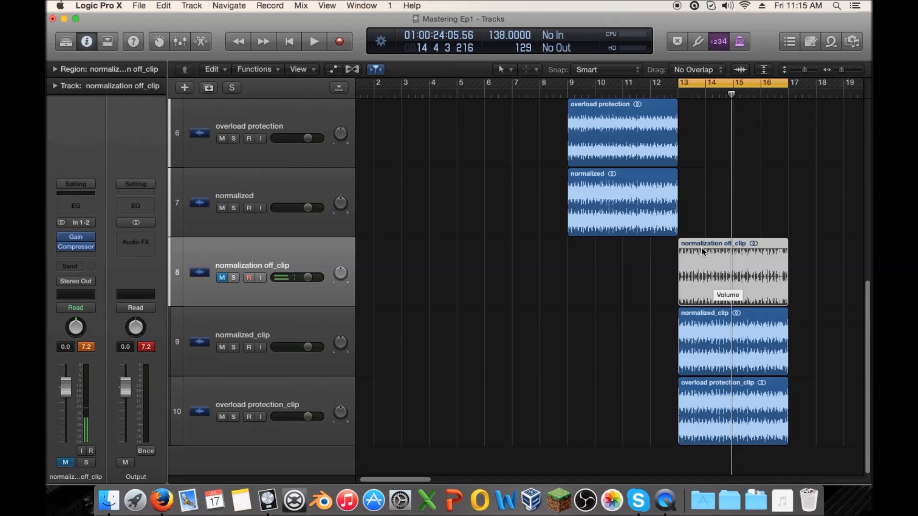
pyautogui.click(237, 337)
pyautogui.moveTo(234, 352); pyautogui.dragTo(246, 387)
pyautogui.click(242, 320)
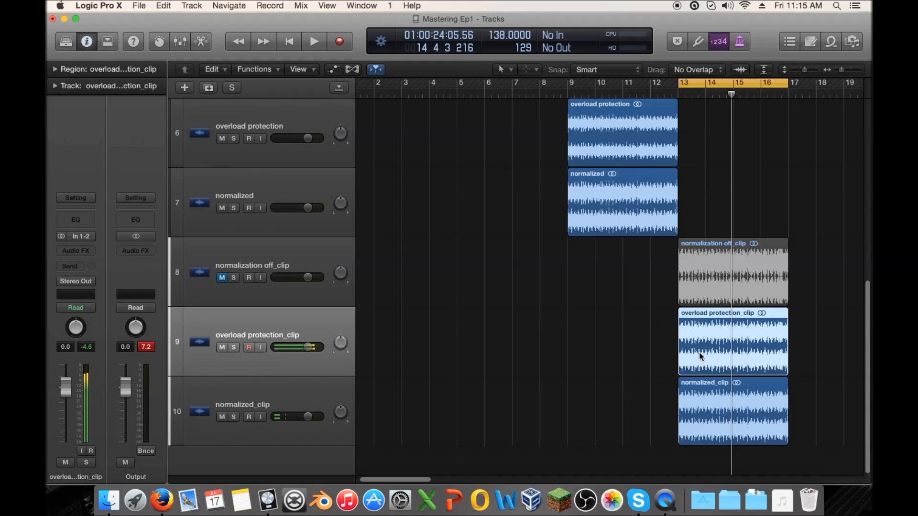
# Open the overload protection_clip region in the audio file editor, inspect its whole waveform, and close the editor
pyautogui.doubleClick(736, 326)
pyautogui.moveTo(842, 139); pyautogui.dragTo(841, 141)
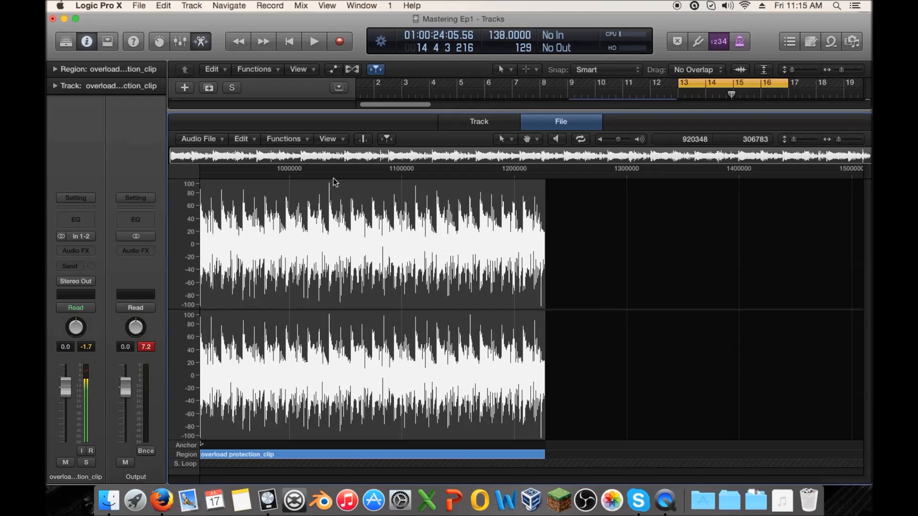
pyautogui.press('e')
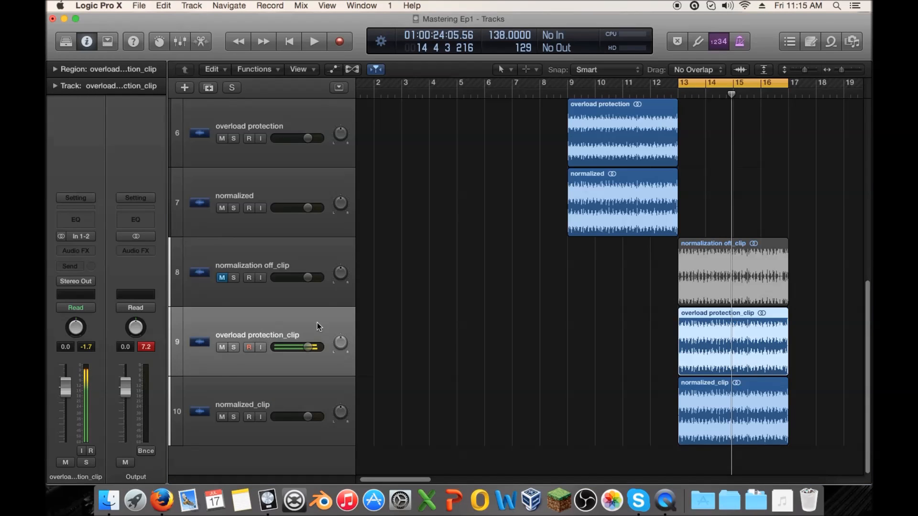
# Place the overload protection_clip region beside the overload protection region to compare their waveforms, and return it to its own track
pyautogui.moveTo(706, 331); pyautogui.dragTo(706, 118)
pyautogui.scroll(3, 690, 223)
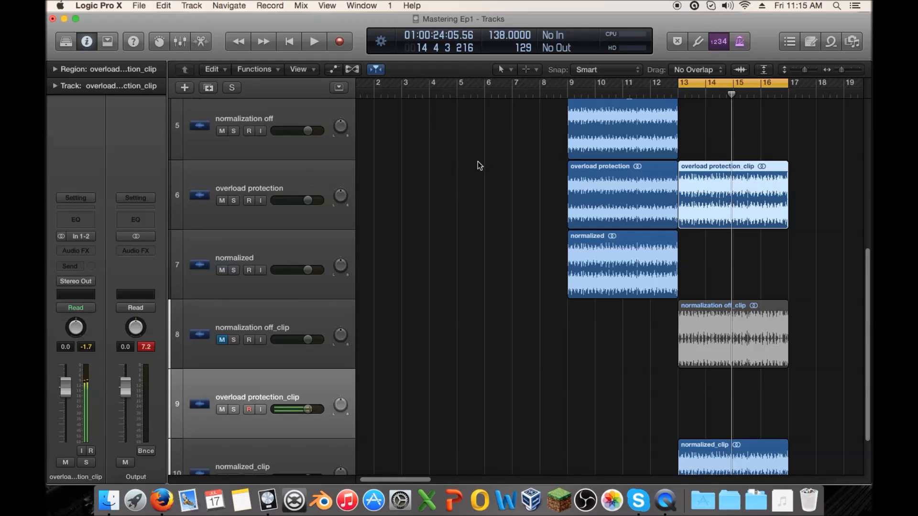
pyautogui.click(616, 194)
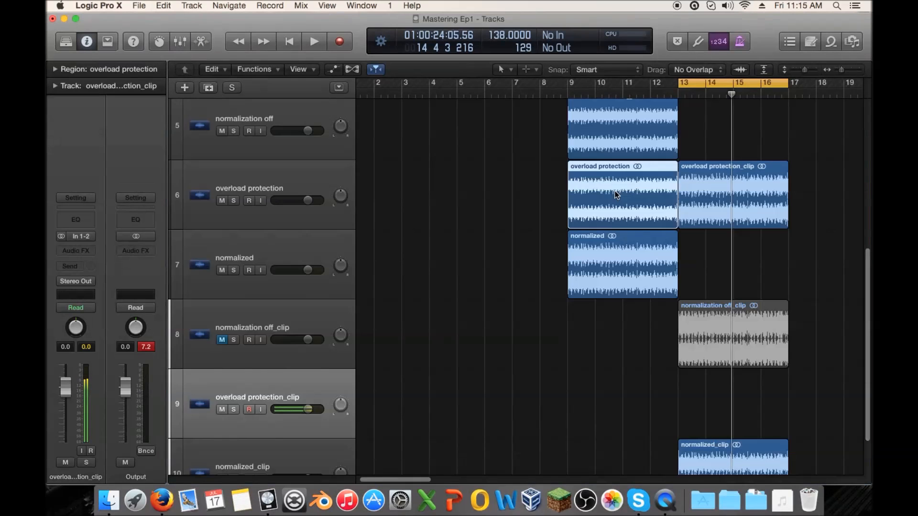
pyautogui.moveTo(714, 198); pyautogui.dragTo(700, 369)
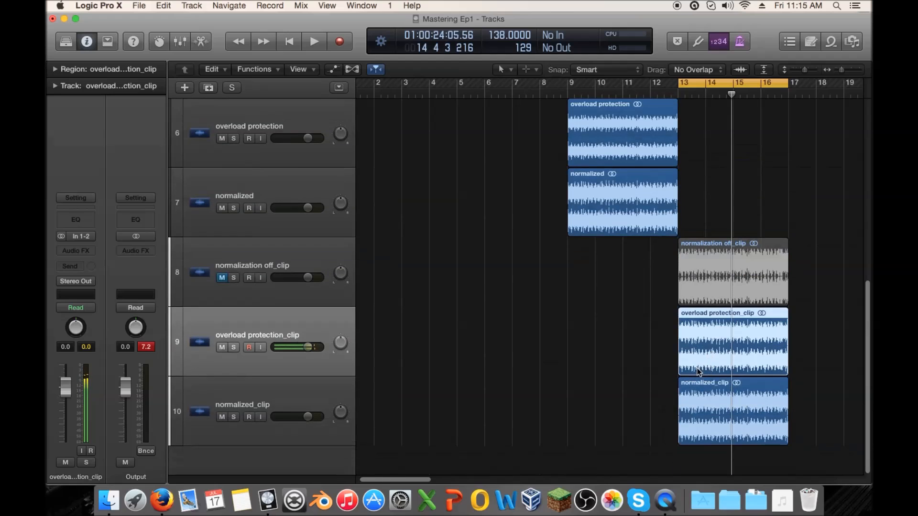
# Place the normalized_clip region beside the normalized region at bar 13, compare their waveforms, and return it to its own track
pyautogui.click(747, 435)
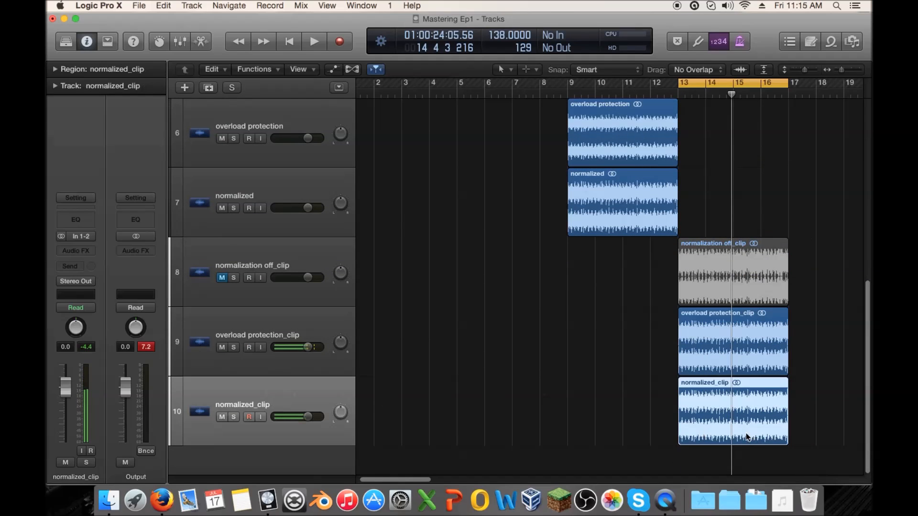
pyautogui.moveTo(739, 427); pyautogui.dragTo(735, 192)
pyautogui.click(607, 286)
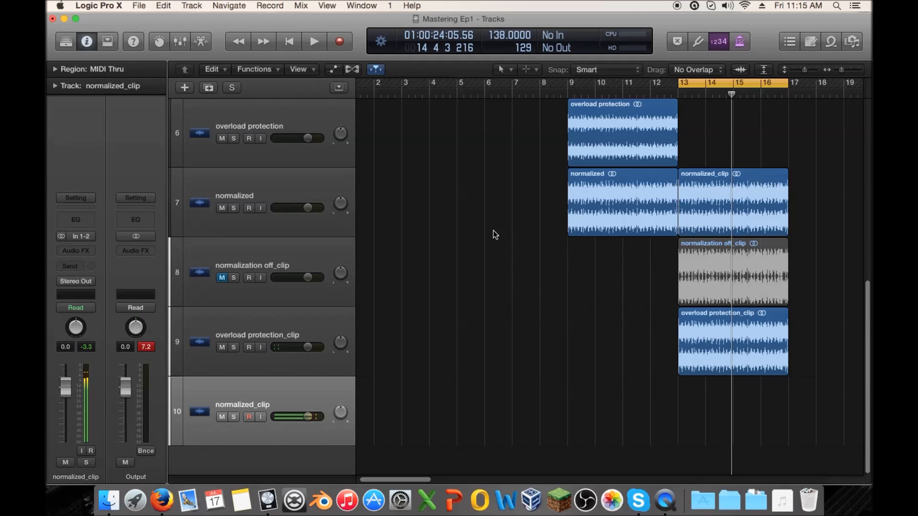
pyautogui.click(249, 196)
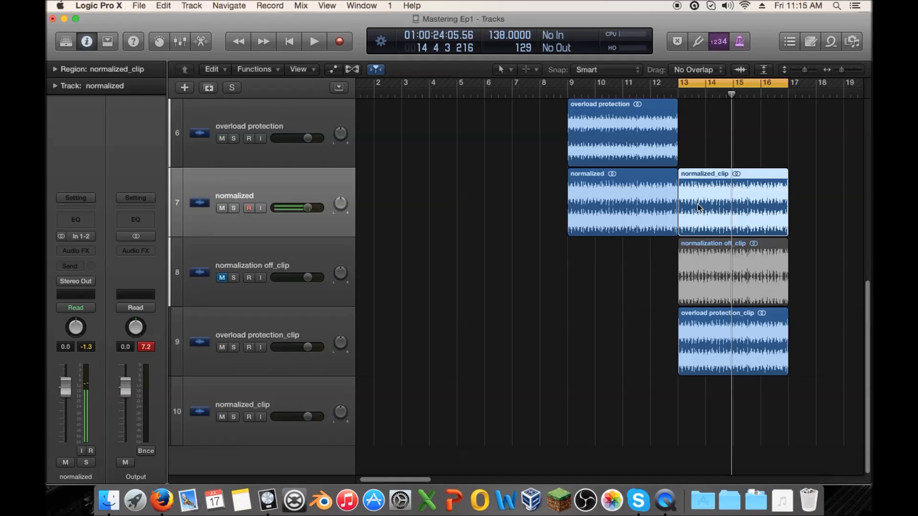
pyautogui.scroll(3, 571, 267)
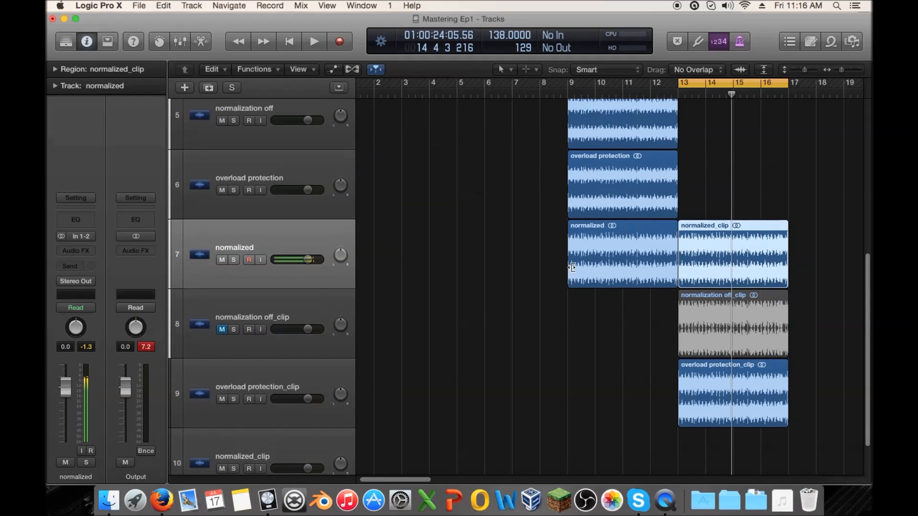
pyautogui.scroll(-3, 570, 266)
pyautogui.moveTo(731, 191); pyautogui.dragTo(732, 406)
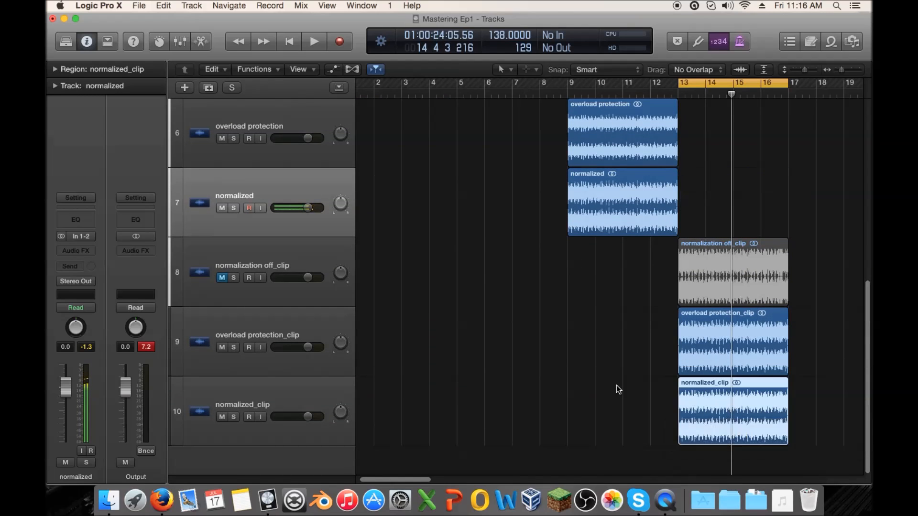
# Open the normalized region in the audio file editor, inspect its waveform peaks, and close the editor
pyautogui.scroll(6, 605, 380)
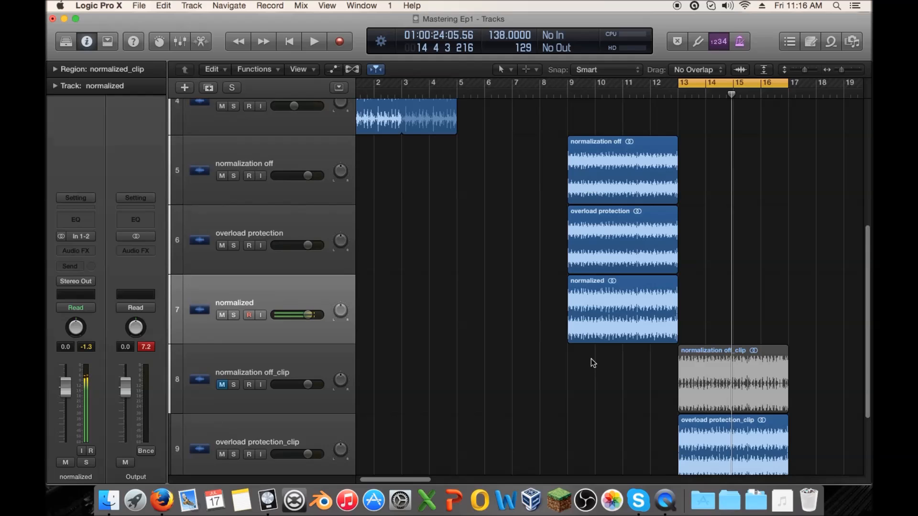
pyautogui.scroll(-5, 592, 353)
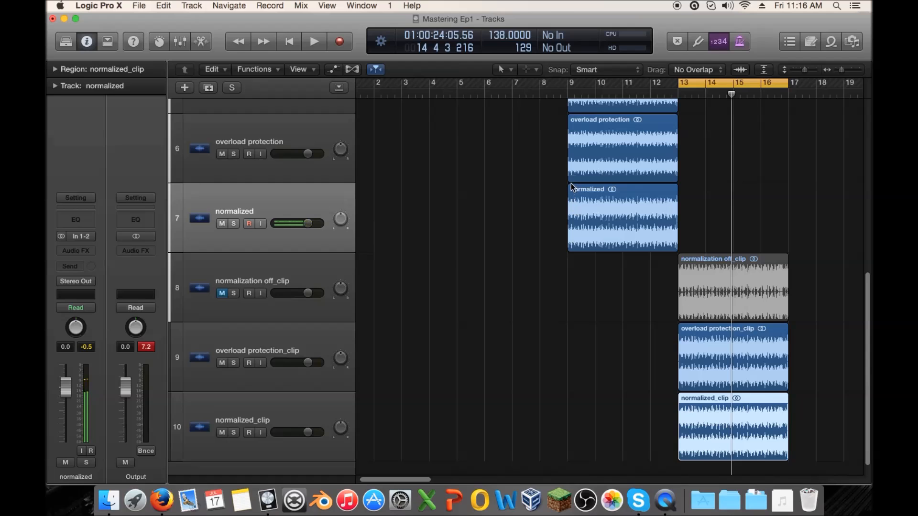
pyautogui.doubleClick(594, 206)
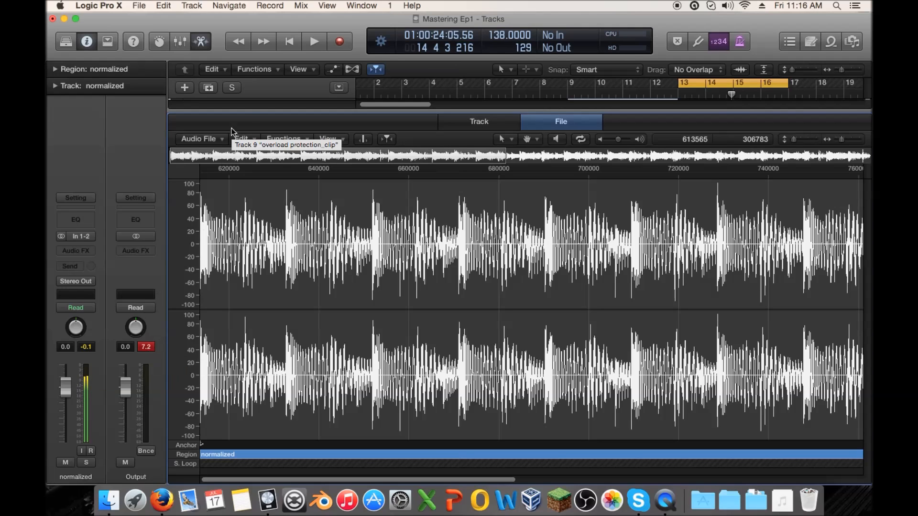
pyautogui.doubleClick(245, 111)
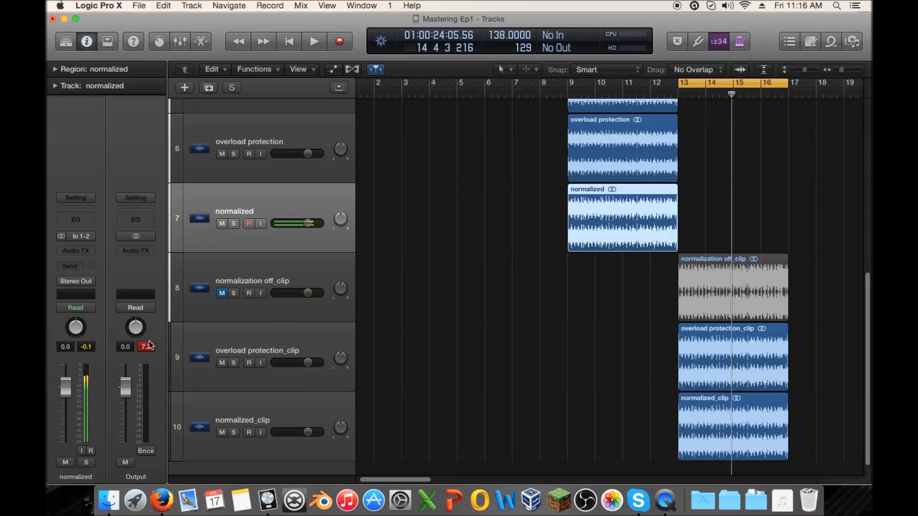
# Clear the channel peak readings and unmute the normalization off_clip track
pyautogui.click(288, 272)
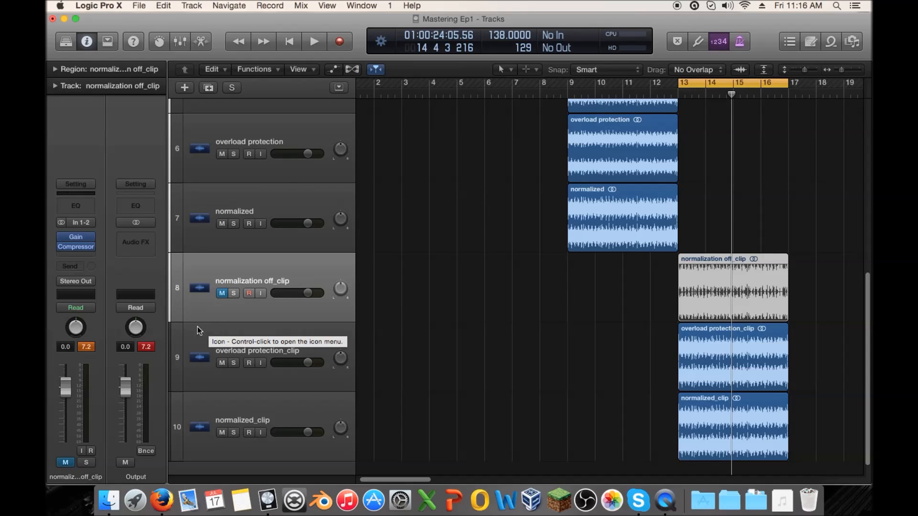
pyautogui.click(144, 347)
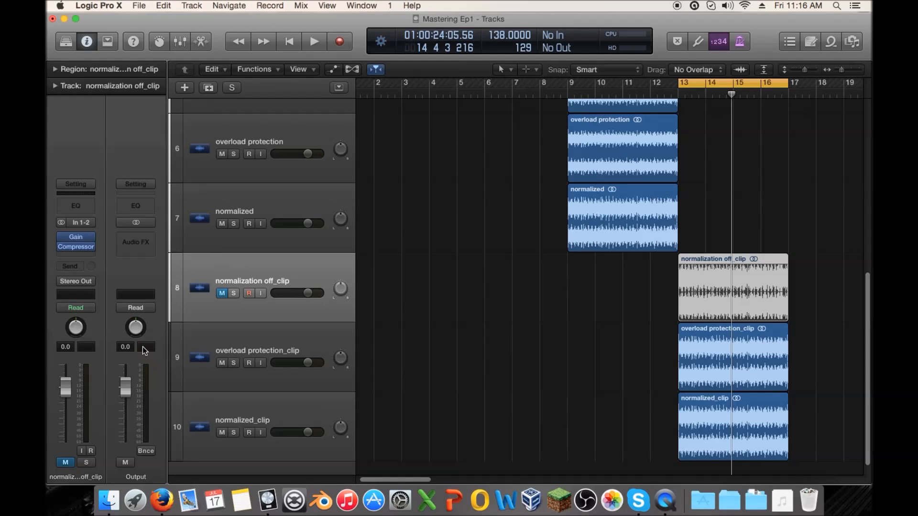
pyautogui.click(221, 294)
# Place the normalized_clip region beside overload protection_clip at bar 9, compare their waveforms, and return it to its own track
pyautogui.click(237, 352)
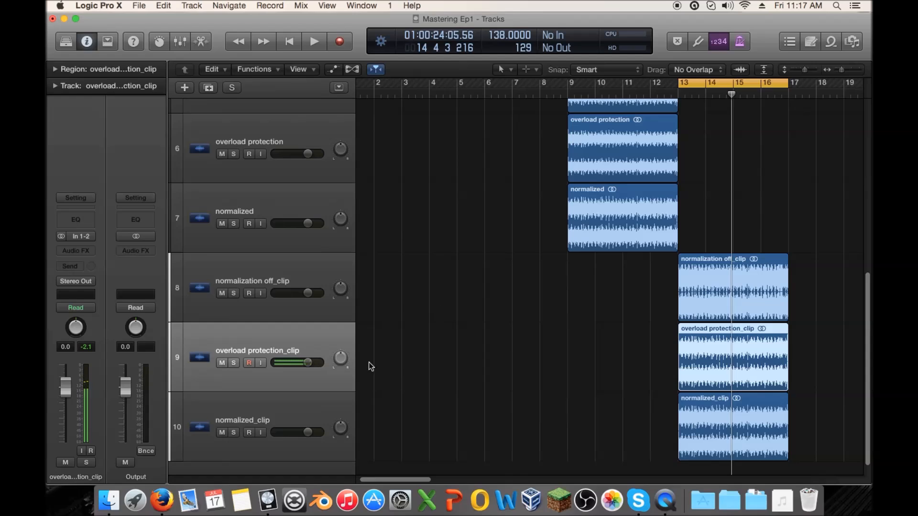
pyautogui.click(248, 414)
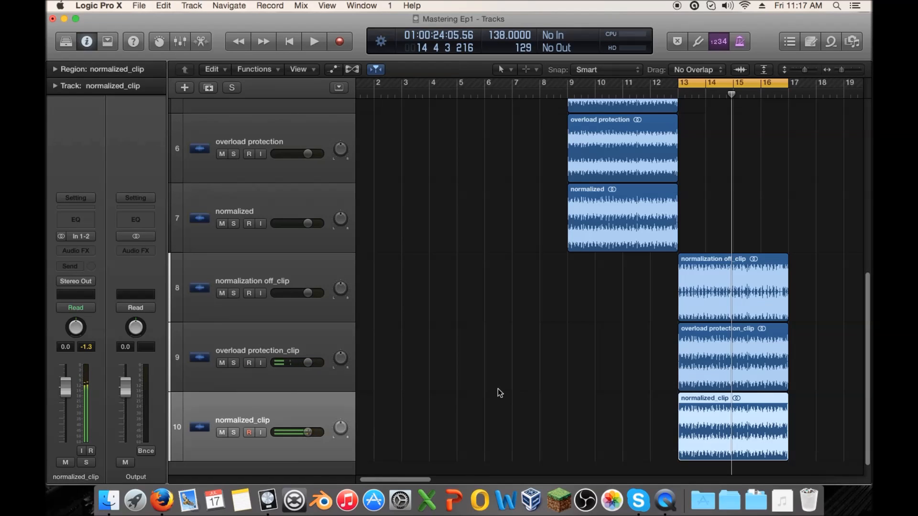
pyautogui.moveTo(731, 430); pyautogui.dragTo(630, 373)
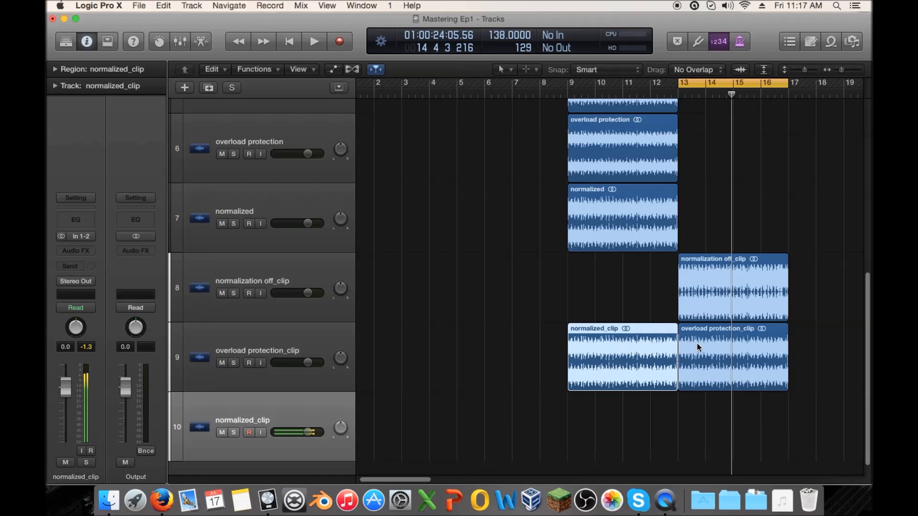
pyautogui.moveTo(817, 343); pyautogui.dragTo(718, 409)
pyautogui.click(609, 423)
# Place the overload protection region beside the normalization off region, compare their waveforms, and return it to its own track
pyautogui.scroll(3, 587, 290)
pyautogui.moveTo(601, 258); pyautogui.dragTo(712, 199)
pyautogui.moveTo(686, 171); pyautogui.dragTo(576, 240)
# Compare the waveforms of the three unclipped bounce regions with those of the three clipped ones
pyautogui.scroll(-1, 701, 279)
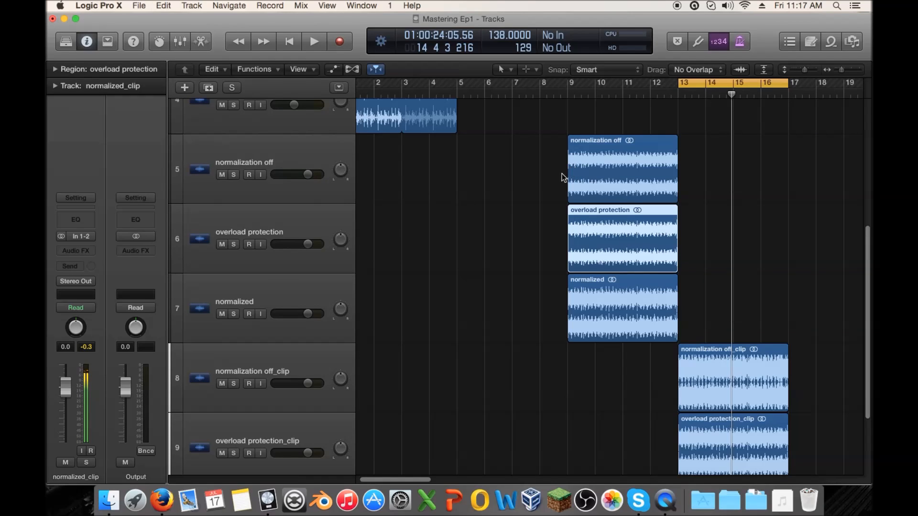
pyautogui.scroll(-3, 537, 191)
pyautogui.scroll(3, 537, 189)
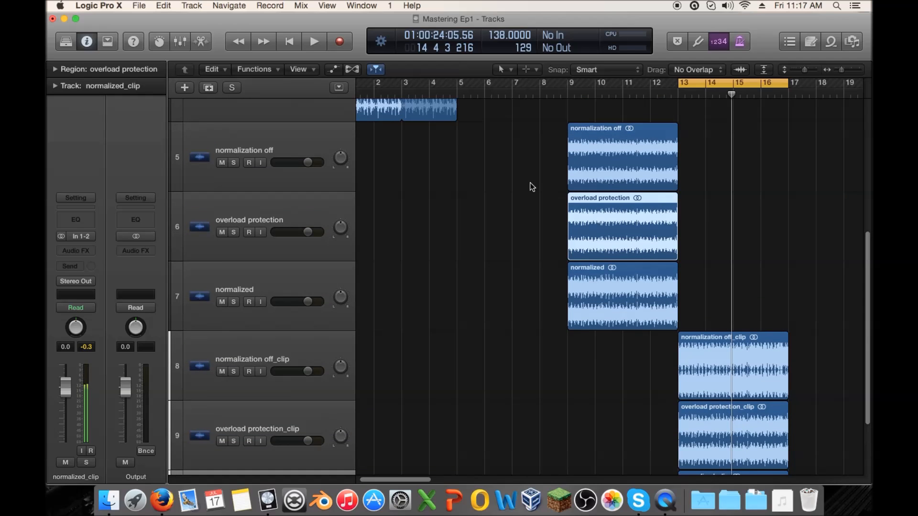
pyautogui.scroll(-4, 538, 184)
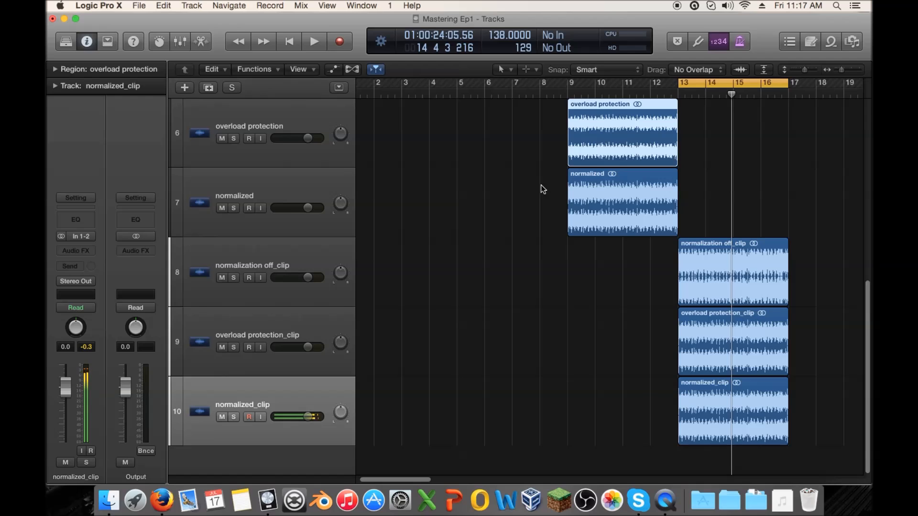
pyautogui.scroll(3, 549, 182)
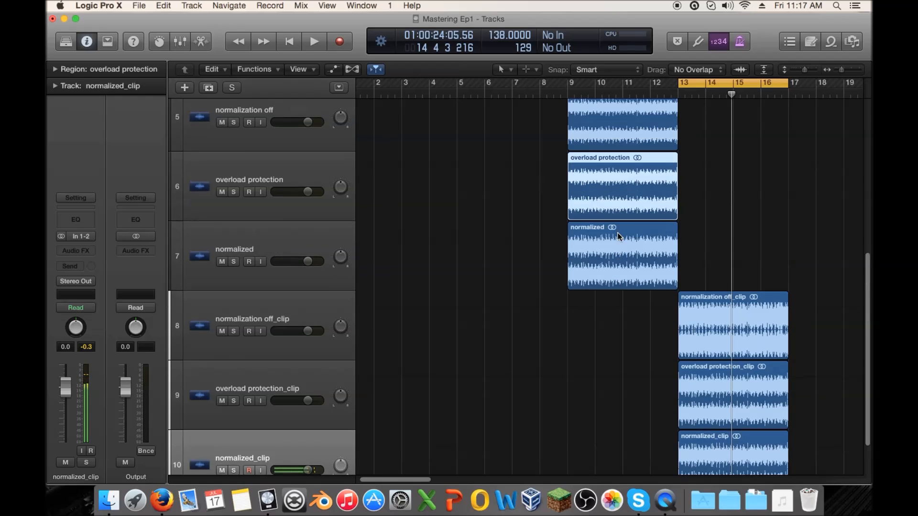
pyautogui.moveTo(779, 145); pyautogui.dragTo(569, 408)
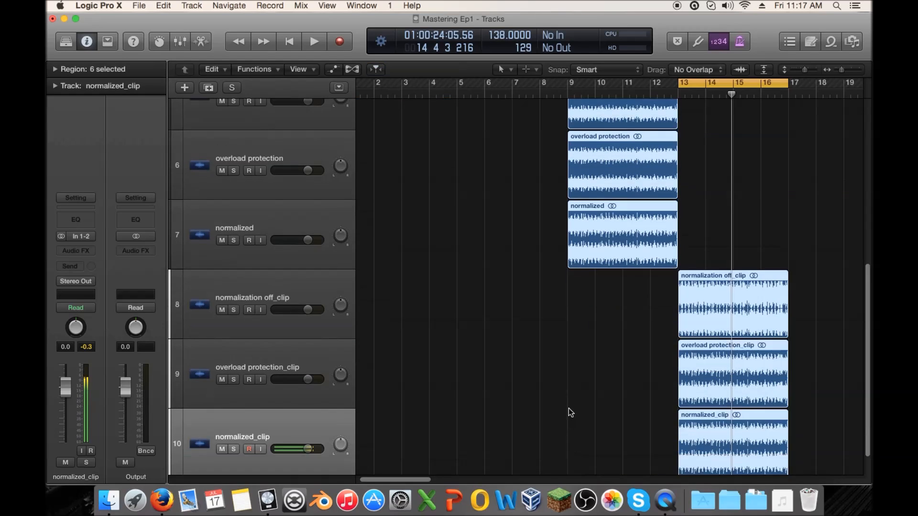
pyautogui.click(572, 366)
pyautogui.scroll(1, 569, 356)
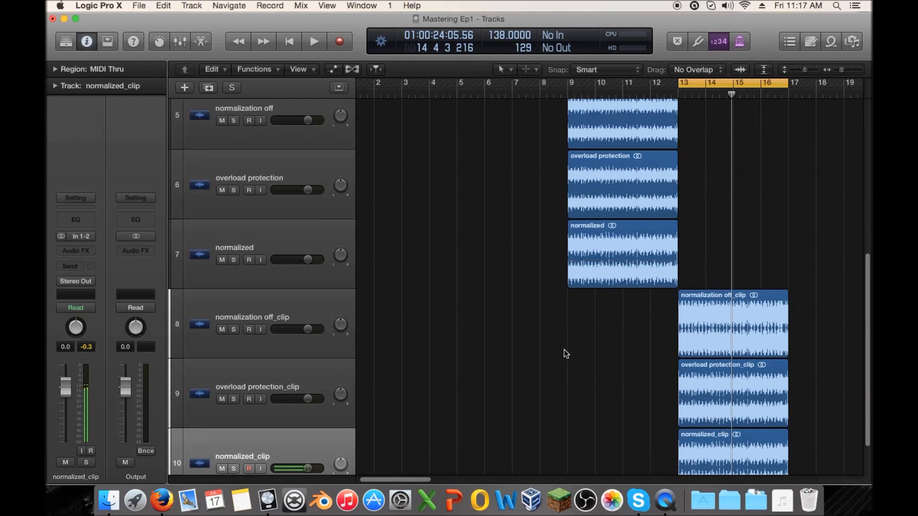
pyautogui.scroll(3, 565, 353)
# Move the normalization off_clip region to bar 17, and inspect the normalization off region's whole waveform in the audio file editor
pyautogui.moveTo(758, 381); pyautogui.dragTo(844, 379)
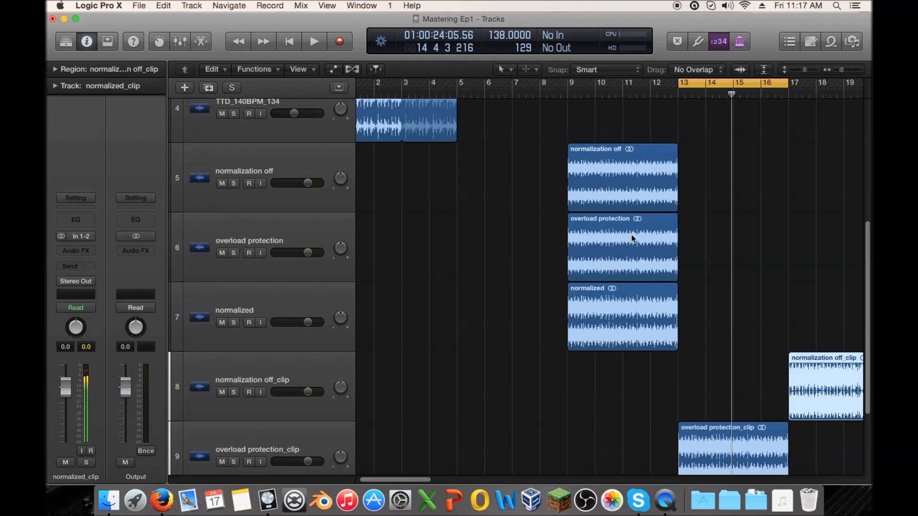
pyautogui.doubleClick(606, 171)
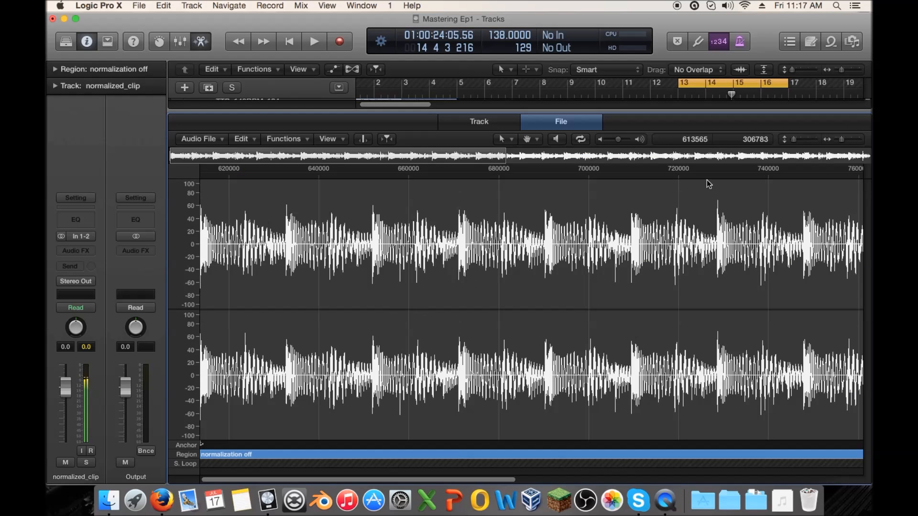
pyautogui.click(831, 143)
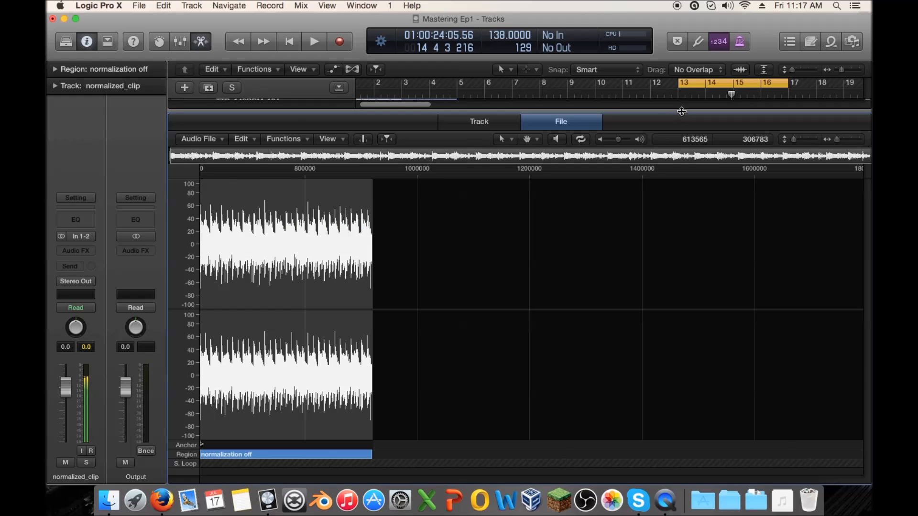
pyautogui.moveTo(681, 111); pyautogui.dragTo(766, 260)
# Open the normalization off_clip region in the audio file editor, inspect its whole waveform, and close the editor
pyautogui.doubleClick(825, 374)
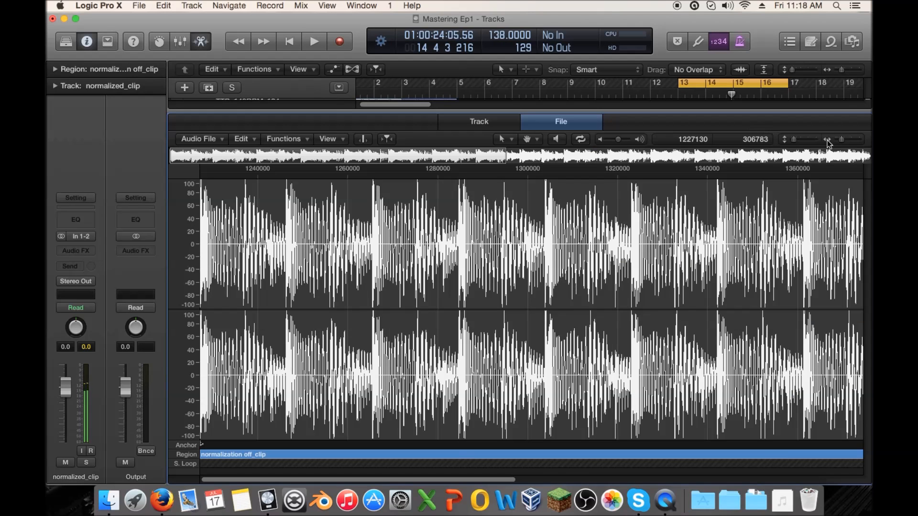
pyautogui.moveTo(844, 139); pyautogui.dragTo(837, 140)
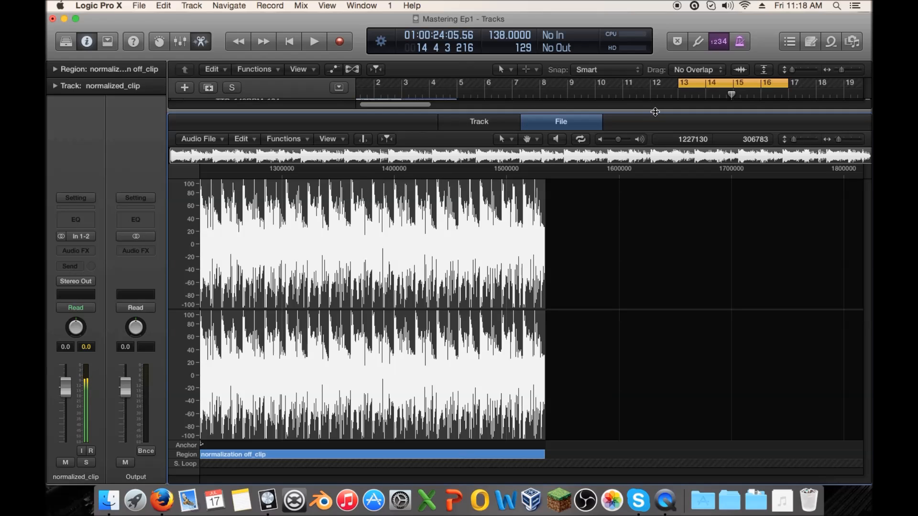
pyautogui.press('e')
# Shift the cycle range to bars 17 to 21 and select the normalization off_clip track
pyautogui.moveTo(795, 83); pyautogui.dragTo(847, 82)
pyautogui.click(785, 164)
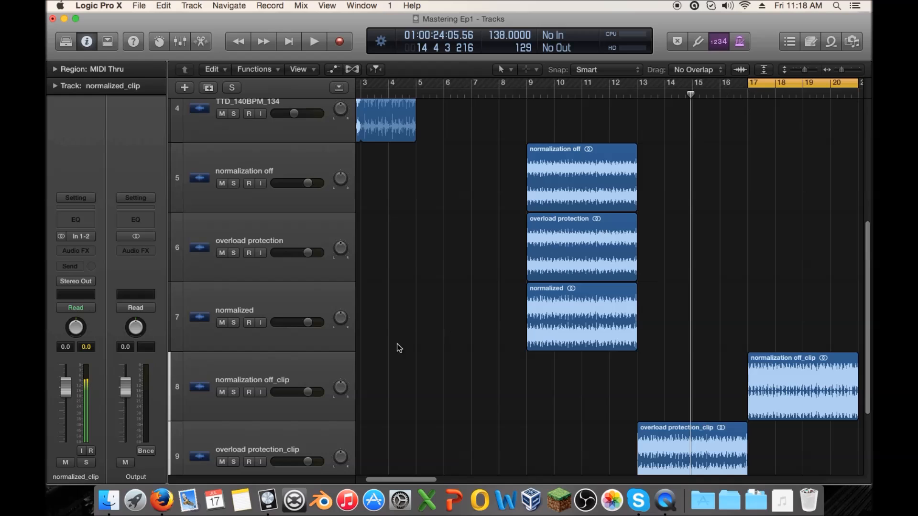
pyautogui.click(259, 383)
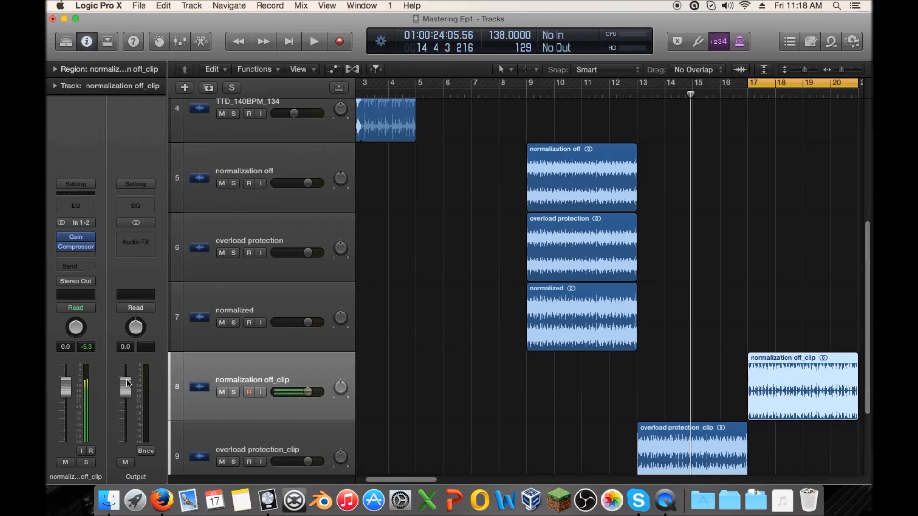
# Lower the Output fader to -14.6 dB and play the normalization off_clip region briefly to check the channel and output levels
pyautogui.moveTo(127, 383); pyautogui.dragTo(126, 413)
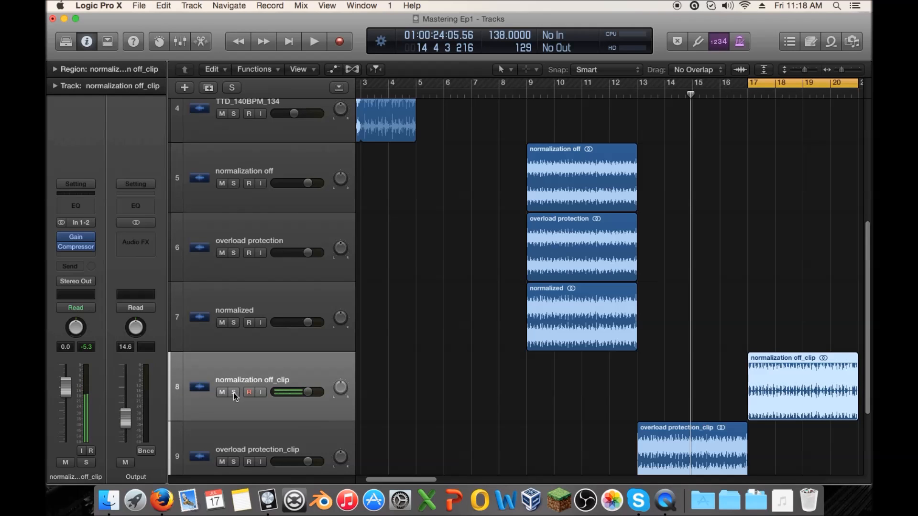
pyautogui.press('space')
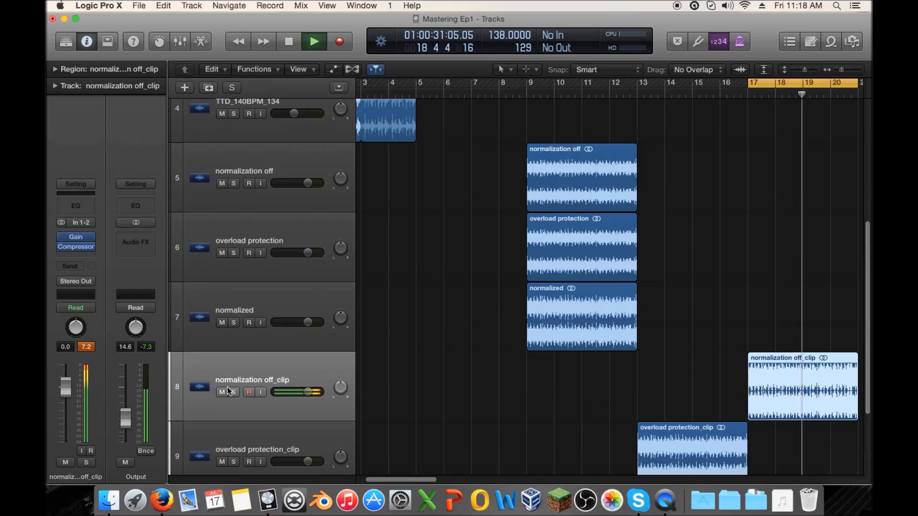
pyautogui.press('space')
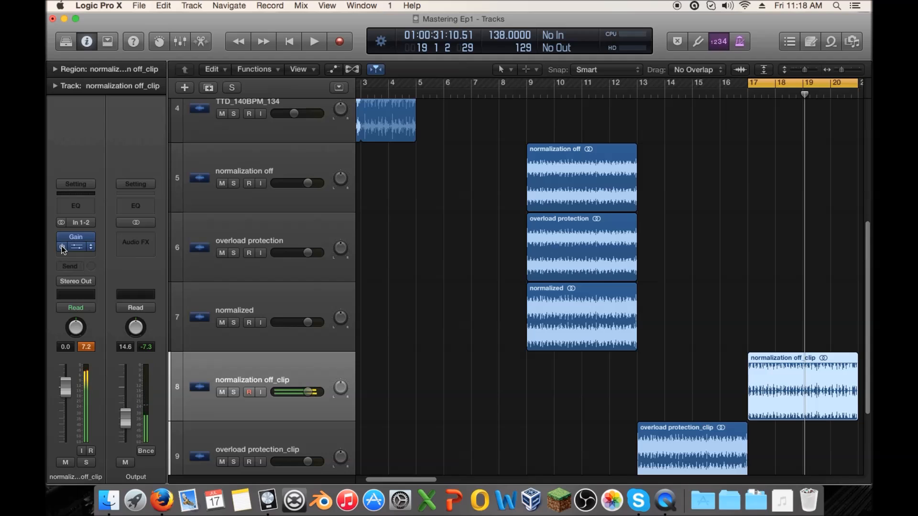
# Bypass the Gain and Compressor plug-ins on normalization off_clip, set the Output fader to -0.8 dB, and start playback
pyautogui.moveTo(123, 420); pyautogui.dragTo(125, 389)
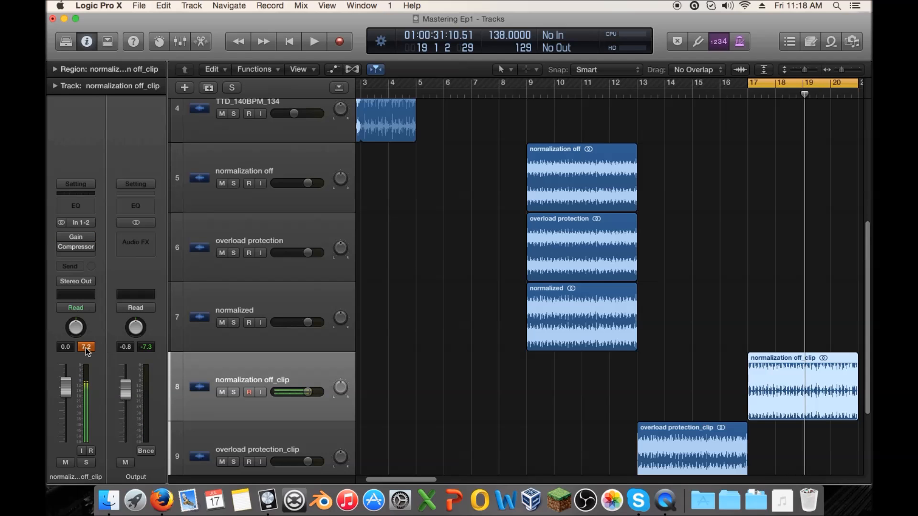
pyautogui.press('space')
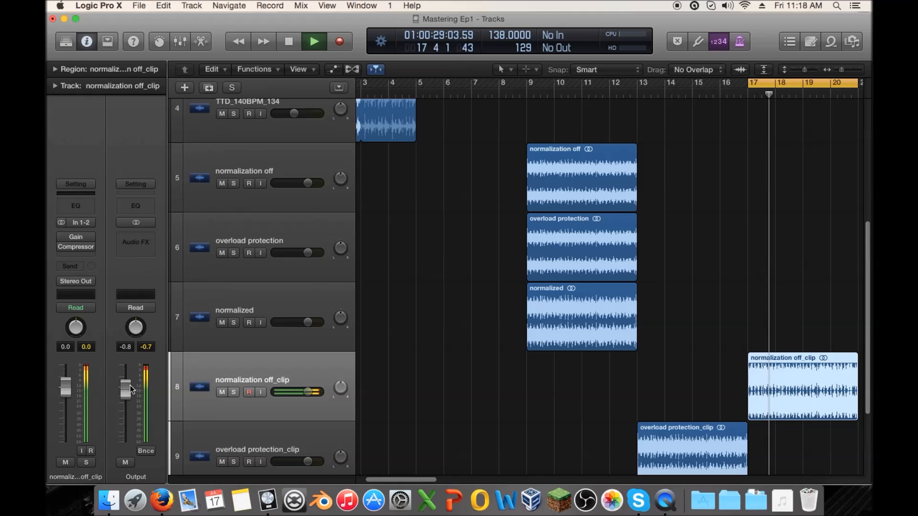
# Stop playback, re-enable the Gain and Compressor plug-ins on normalization off_clip, and play the region while lowering the Output fader to -9.8 dB
pyautogui.press('space')
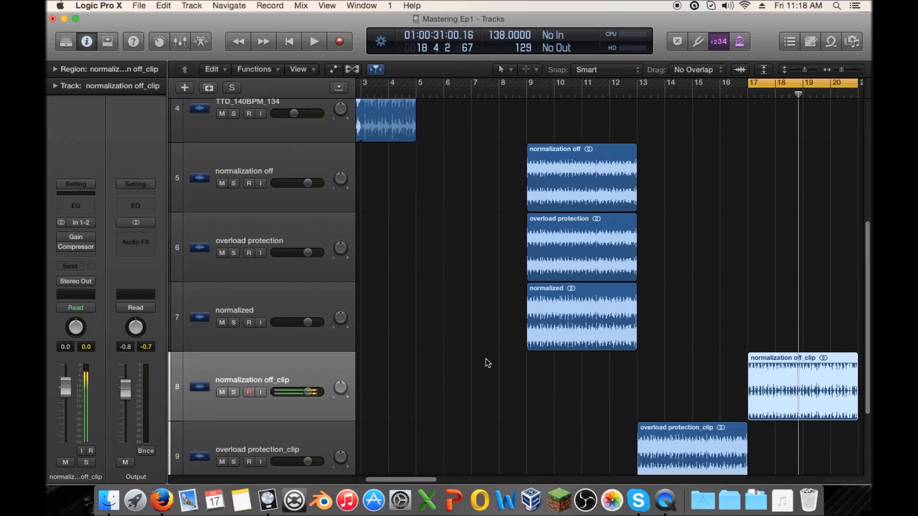
pyautogui.moveTo(415, 478); pyautogui.dragTo(453, 468)
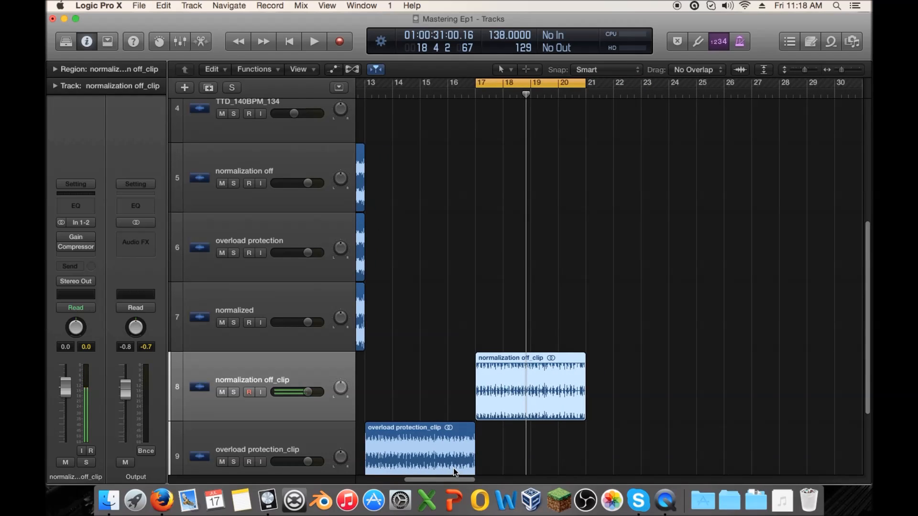
pyautogui.click(61, 237)
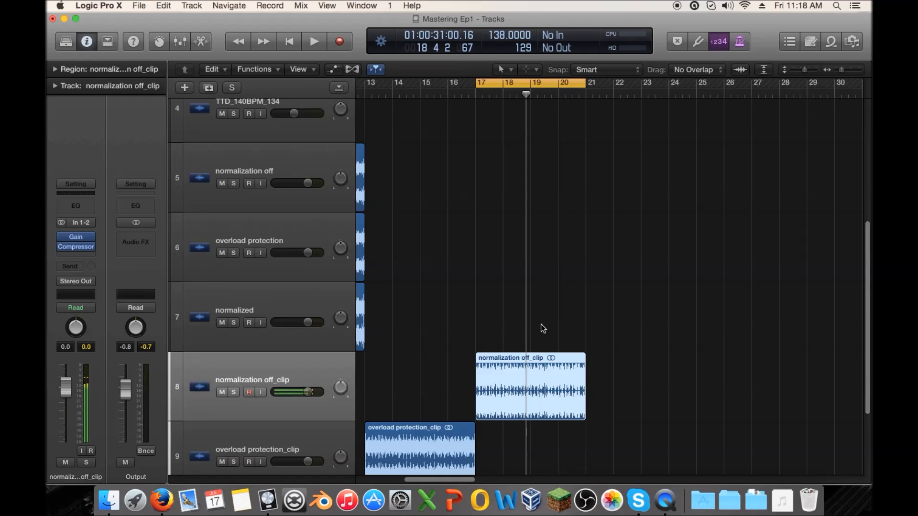
pyautogui.press('space')
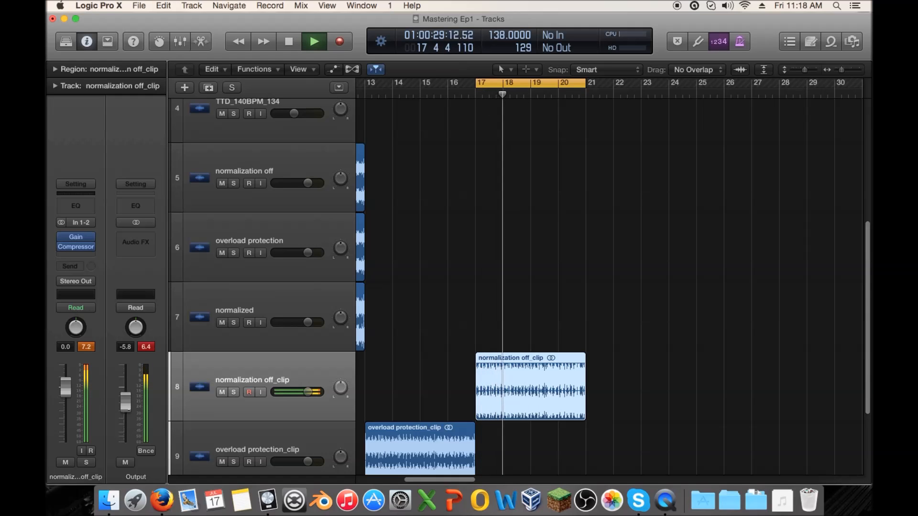
pyautogui.press('space')
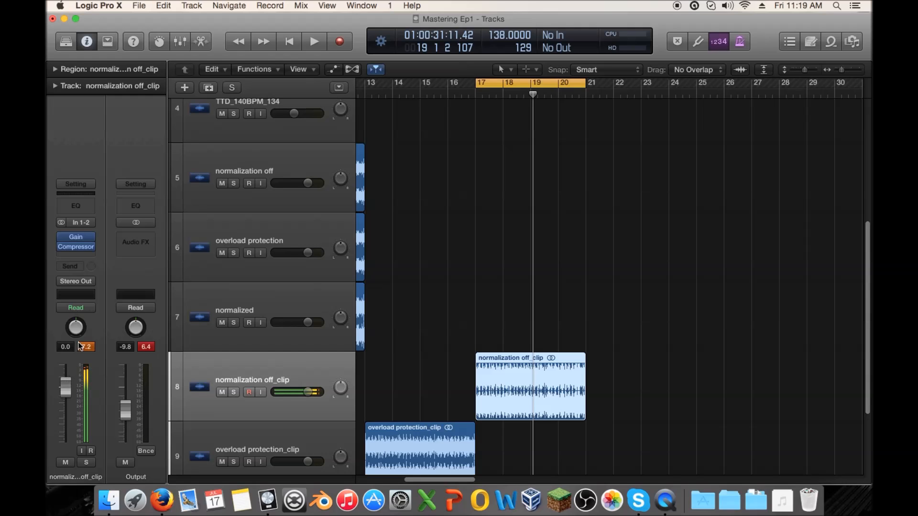
# Reset the Output fader to 0.0 dB, clear its peak level, and briefly inspect the normalization off_clip waveform in the audio file editor
pyautogui.keyDown('alt'); pyautogui.click(134, 389); pyautogui.keyUp('alt')
pyautogui.click(145, 347)
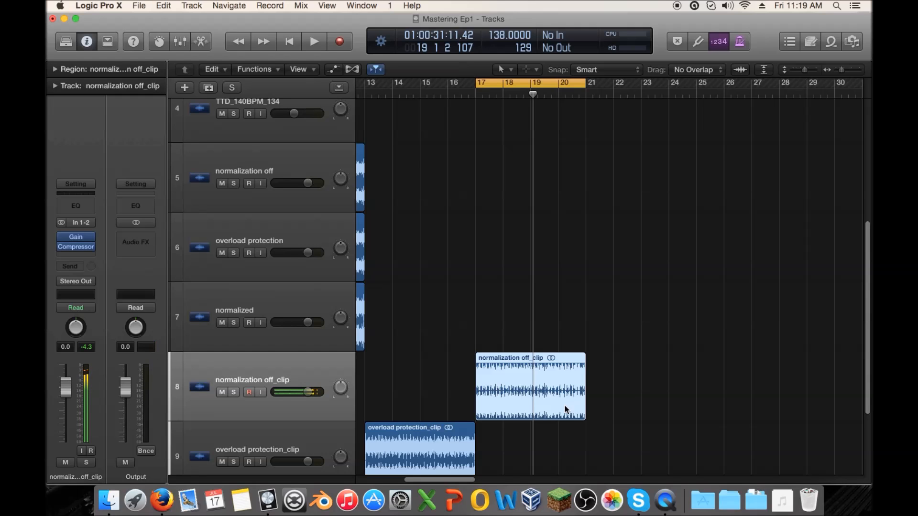
pyautogui.doubleClick(546, 397)
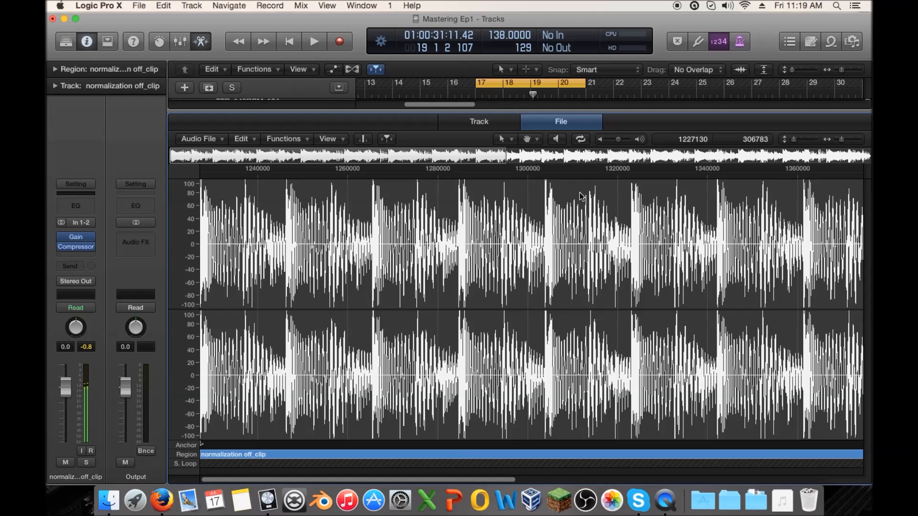
pyautogui.doubleClick(584, 113)
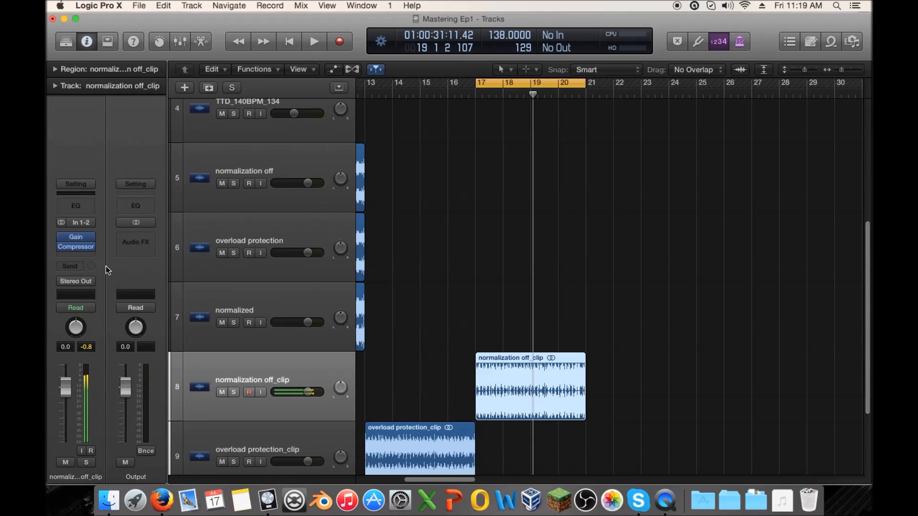
# Select the TTD_140BPM_134 track and set the cycle range to bars 1 to 5 over the original mix
pyautogui.scroll(-3, 571, 344)
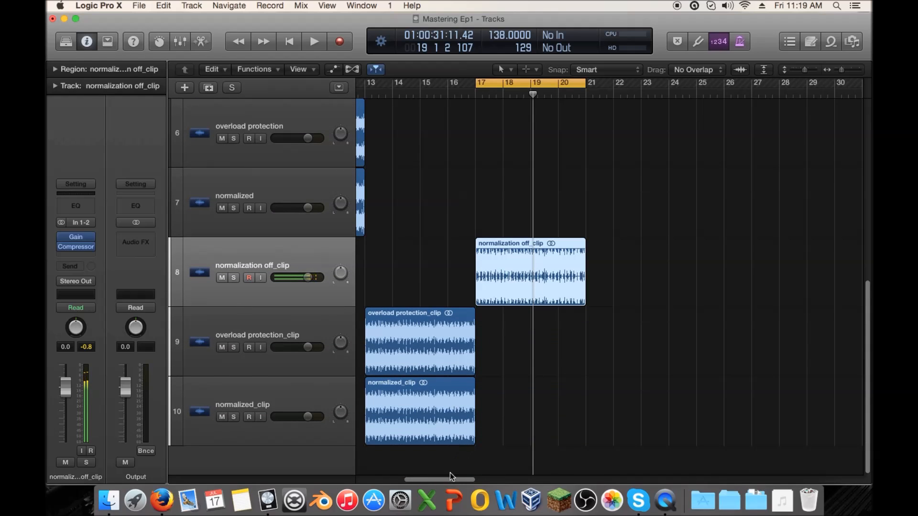
pyautogui.moveTo(447, 477); pyautogui.dragTo(393, 479)
pyautogui.scroll(8, 527, 408)
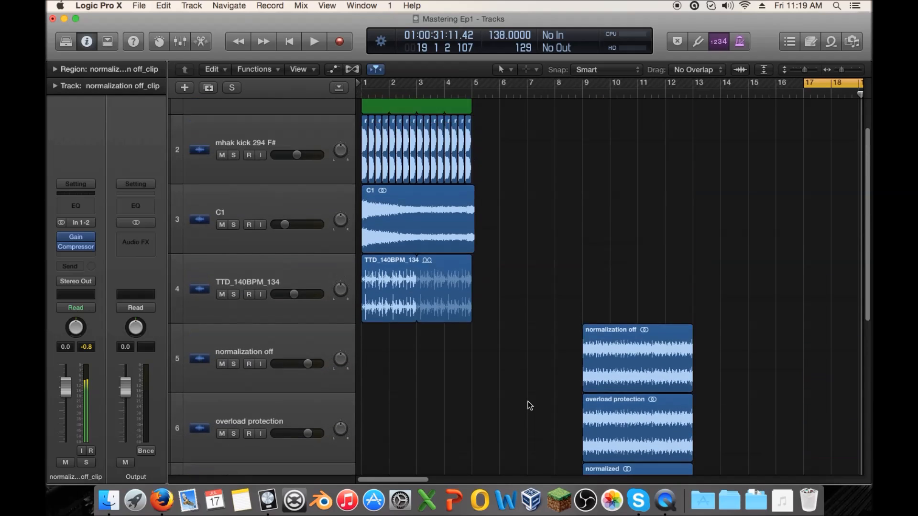
pyautogui.click(262, 314)
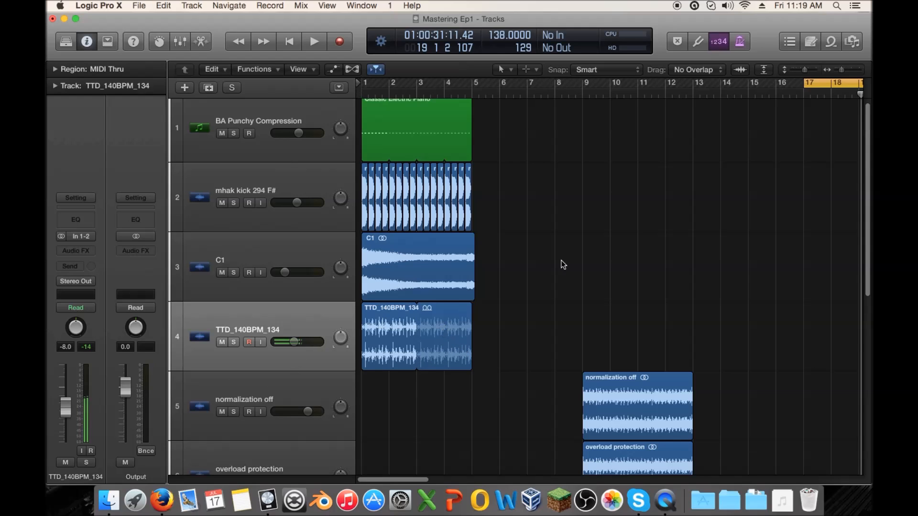
pyautogui.moveTo(364, 79); pyautogui.dragTo(469, 82)
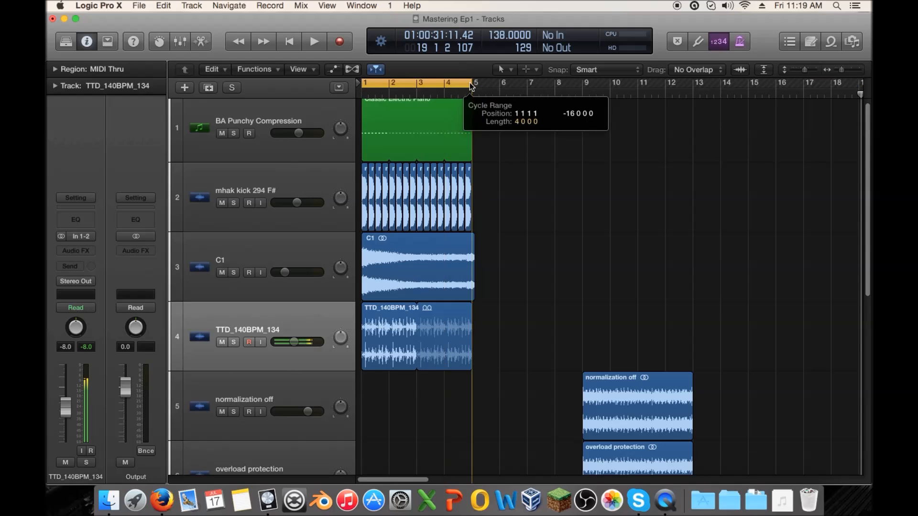
# Play the original mix with the Output fader raised to +6.0 dB, reset the fader to 0.0 dB, and clear the output peak level
pyautogui.press('space')
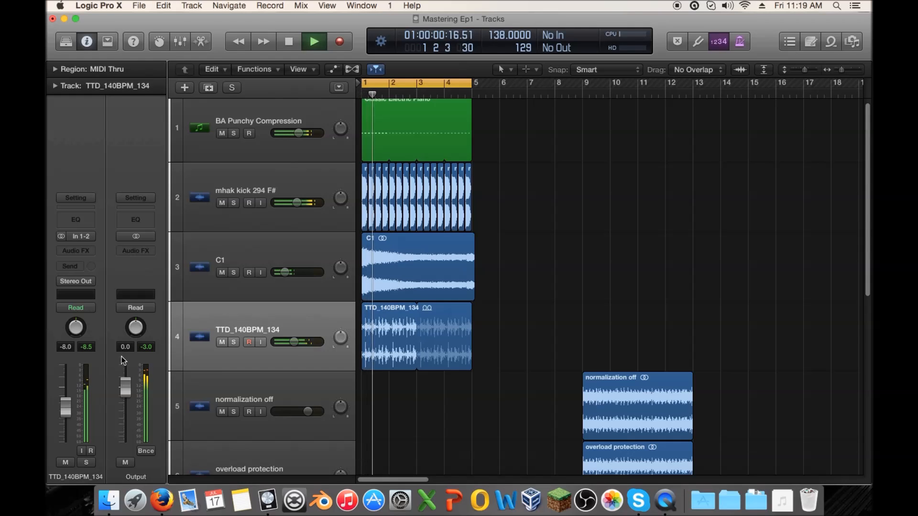
pyautogui.press('space')
pyautogui.moveTo(126, 385); pyautogui.dragTo(129, 358)
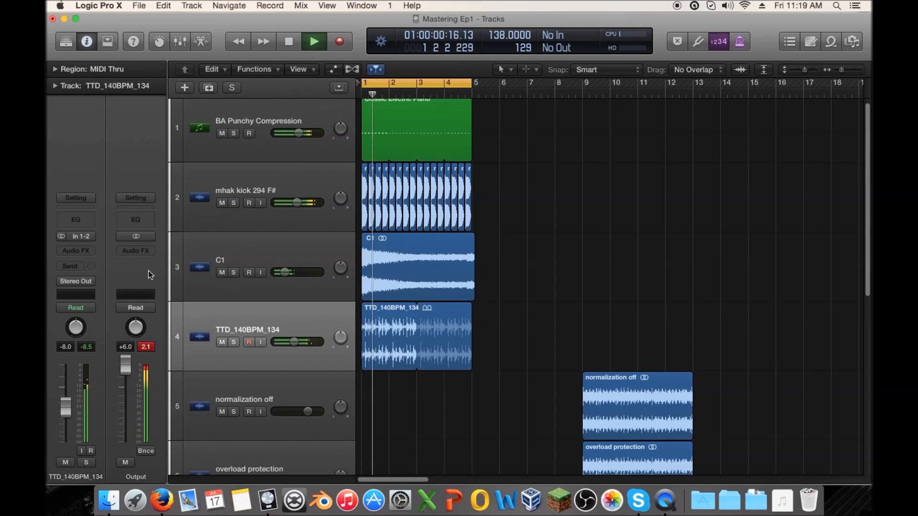
pyautogui.press('space')
pyautogui.keyDown('alt'); pyautogui.click(126, 366); pyautogui.keyUp('alt')
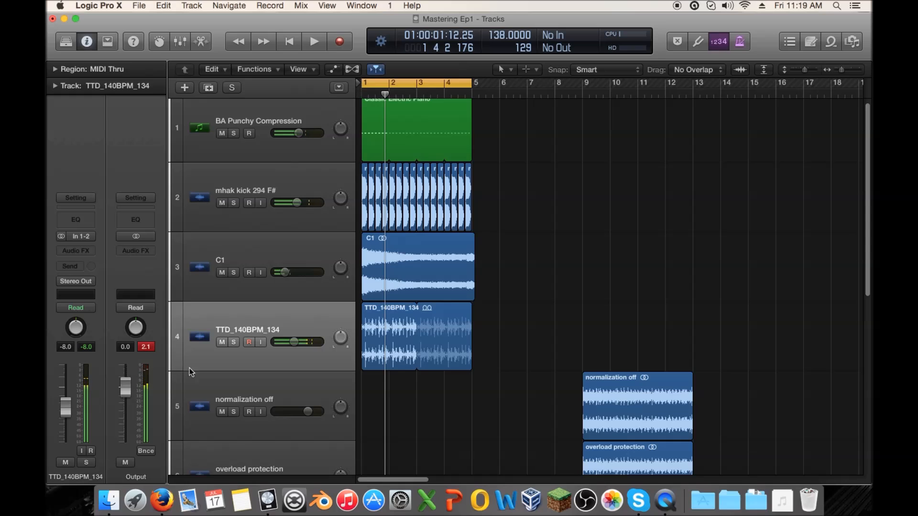
pyautogui.click(142, 348)
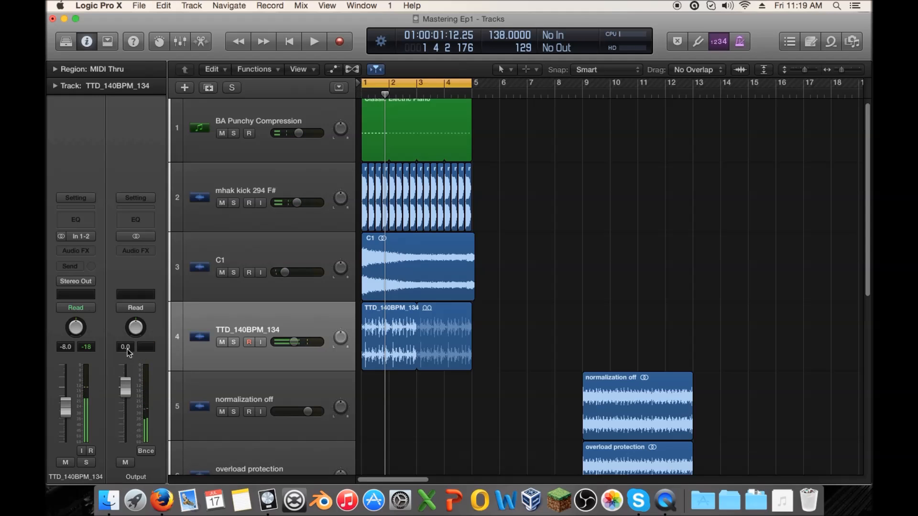
# Play the mix while raising the Output fader to +3.0 dB to check the output peak, and return the fader to 0.0 dB
pyautogui.press('space')
pyautogui.moveTo(127, 384); pyautogui.dragTo(129, 372)
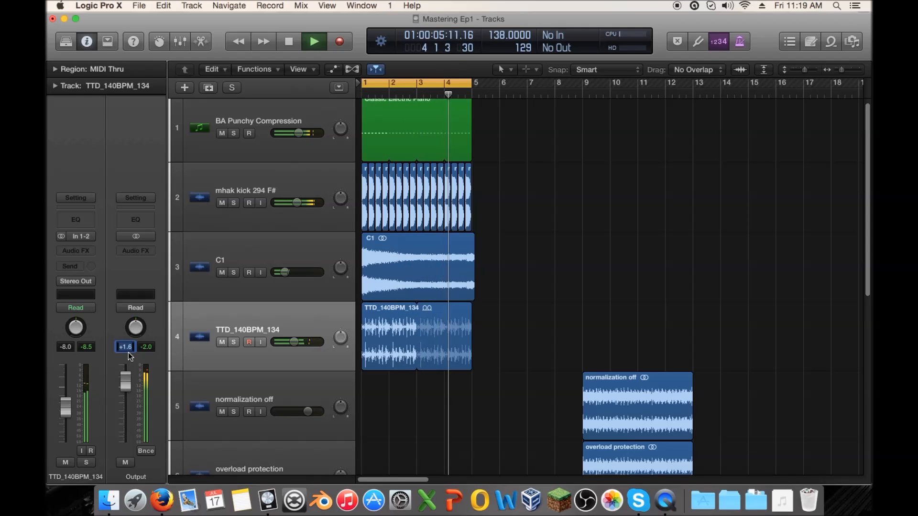
pyautogui.moveTo(128, 352); pyautogui.dragTo(128, 351)
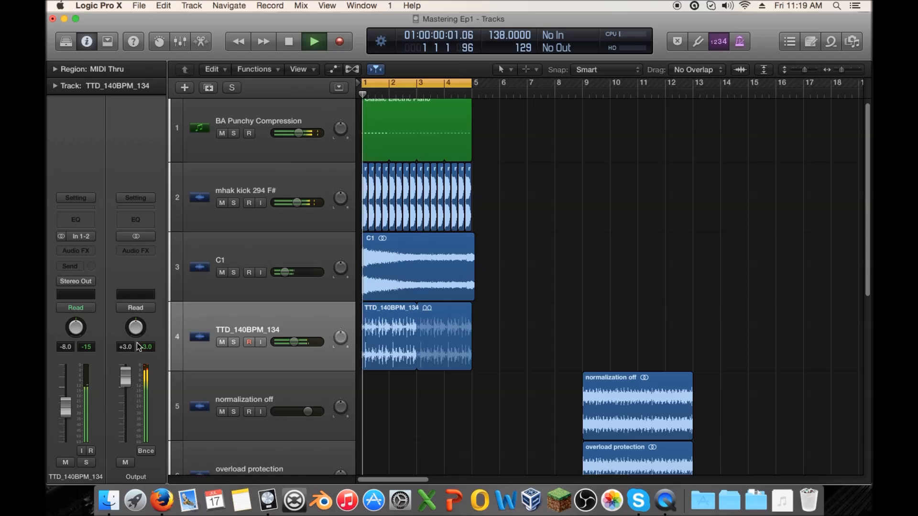
pyautogui.press('space')
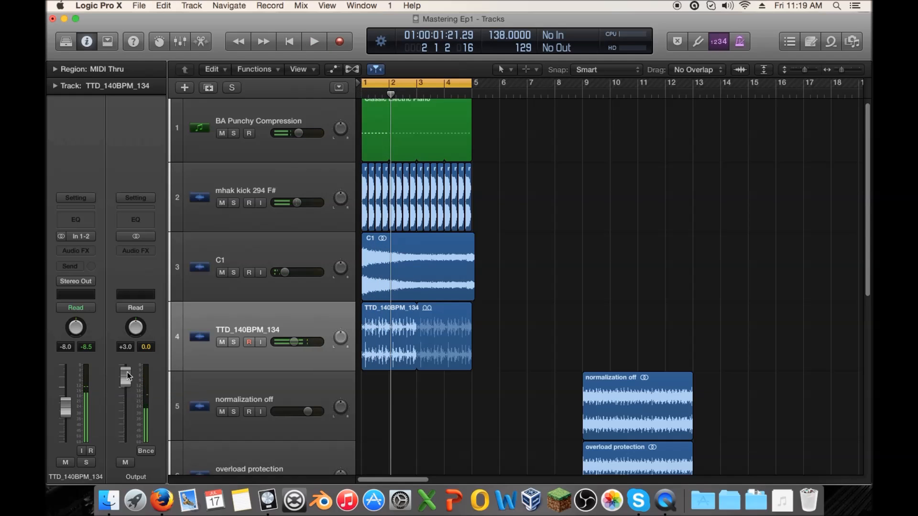
pyautogui.press('Return')
pyautogui.press('space')
pyautogui.press('space')
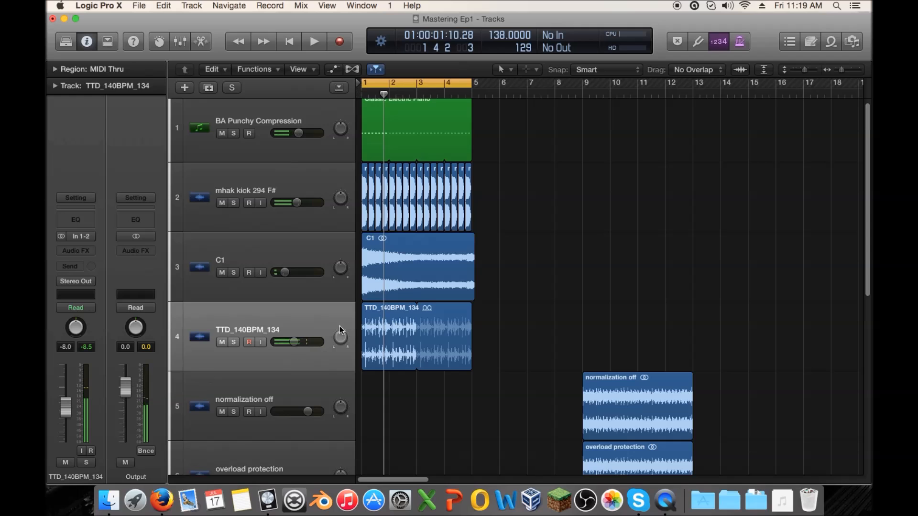
# Move the normalization off_clip region back to bar 13, aligned with the other two clip bounces
pyautogui.moveTo(511, 108); pyautogui.dragTo(331, 357)
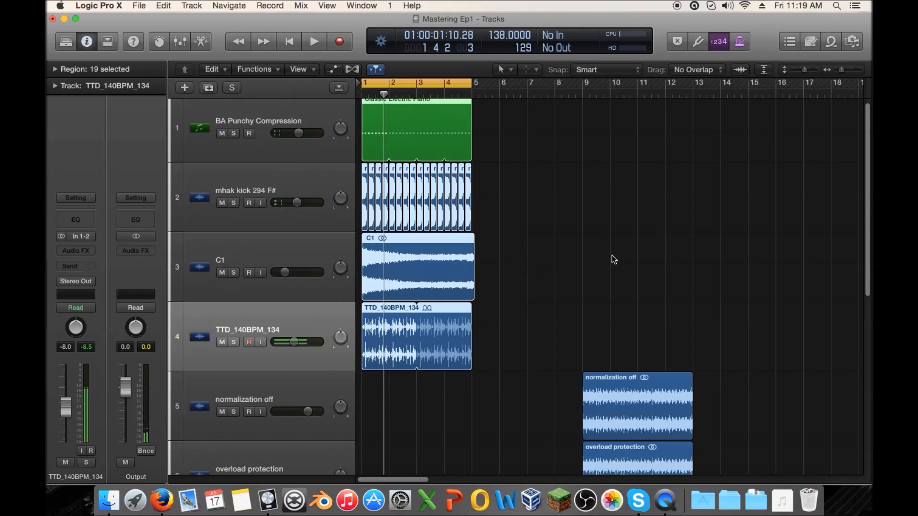
pyautogui.hscroll(5, 441, 374)
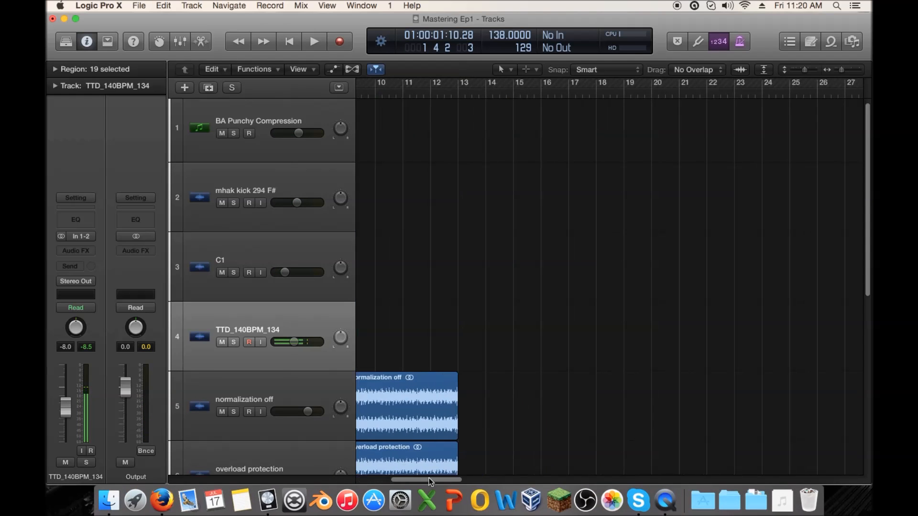
pyautogui.scroll(-10, 449, 363)
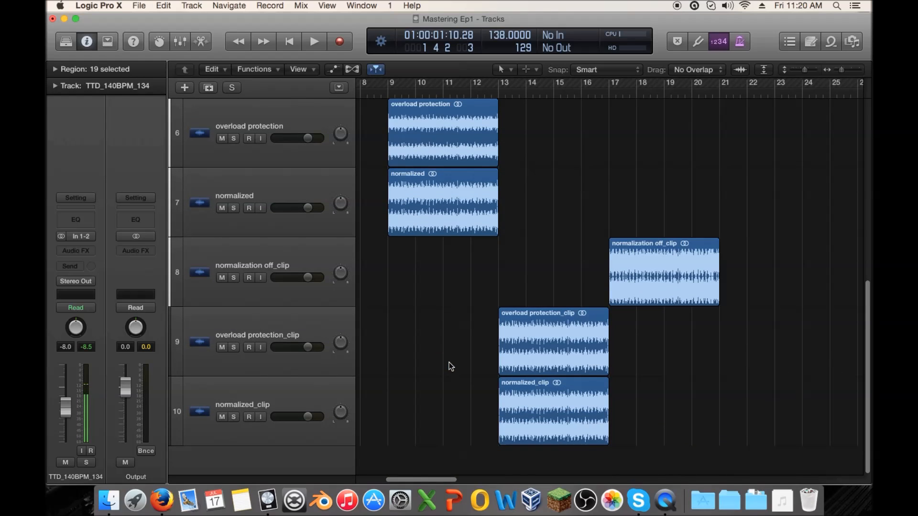
pyautogui.scroll(3, 449, 363)
pyautogui.scroll(-3, 450, 363)
pyautogui.moveTo(415, 478)
pyautogui.mouseDown()
pyautogui.moveTo(492, 480)
pyautogui.moveTo(424, 477)
pyautogui.mouseUp()
pyautogui.moveTo(618, 251); pyautogui.dragTo(506, 254)
# Turn off cycle mode for the bars 1 to 5 range
pyautogui.scroll(2, 506, 360)
pyautogui.scroll(2, 506, 360)
pyautogui.moveTo(451, 479); pyautogui.dragTo(415, 474)
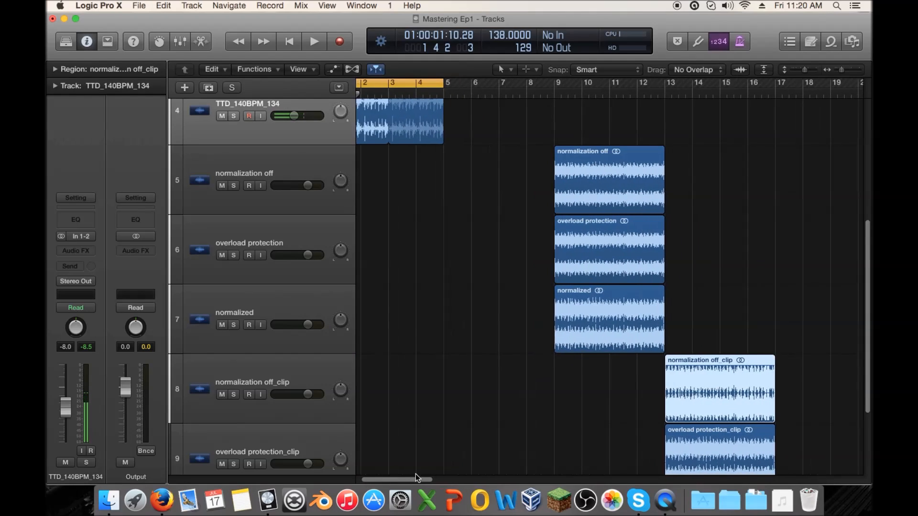
pyautogui.click(443, 84)
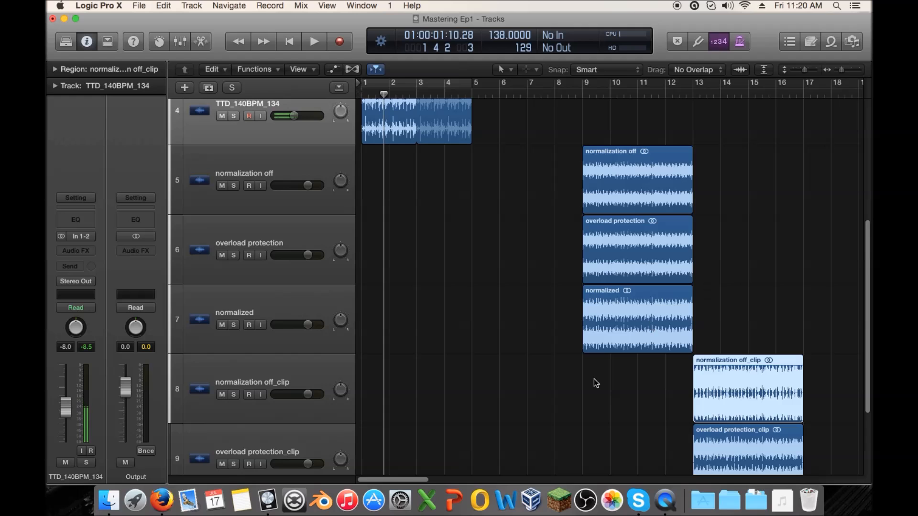
pyautogui.moveTo(409, 479)
pyautogui.mouseDown()
pyautogui.moveTo(466, 473)
pyautogui.moveTo(429, 477)
pyautogui.moveTo(405, 466)
pyautogui.mouseUp()
pyautogui.moveTo(411, 480); pyautogui.dragTo(421, 467)
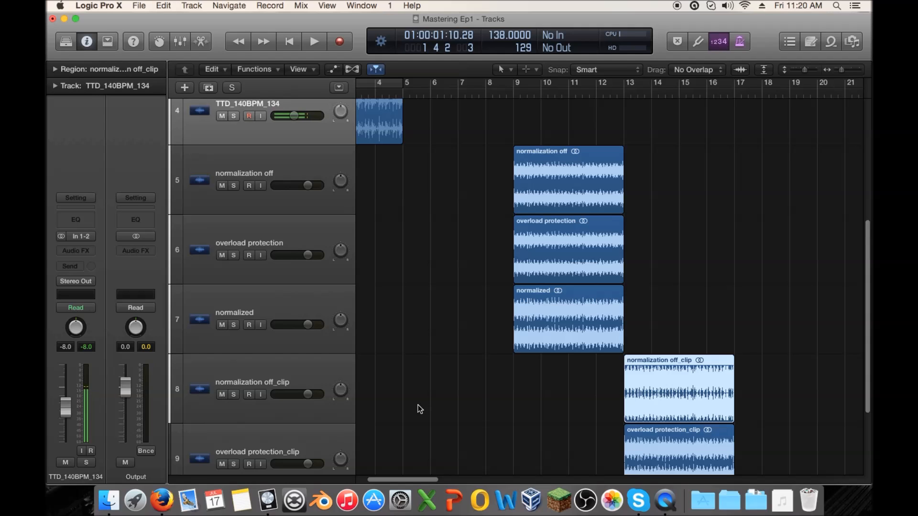
pyautogui.moveTo(404, 479); pyautogui.dragTo(368, 473)
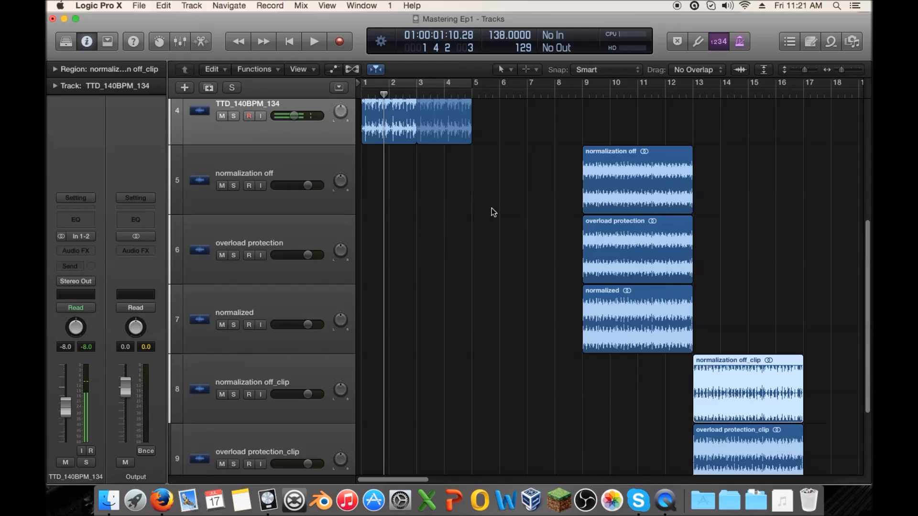
pyautogui.moveTo(402, 479); pyautogui.dragTo(342, 474)
pyautogui.moveTo(390, 483); pyautogui.dragTo(443, 484)
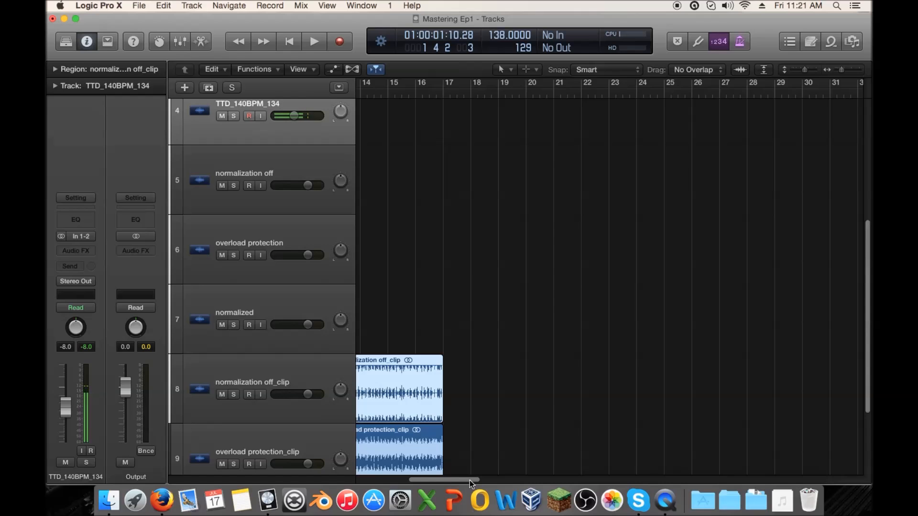
pyautogui.moveTo(469, 480); pyautogui.dragTo(414, 475)
# Return the playhead to the start of bar 1 and deselect the normalization off_clip region
pyautogui.scroll(2, 509, 385)
pyautogui.scroll(1, 509, 384)
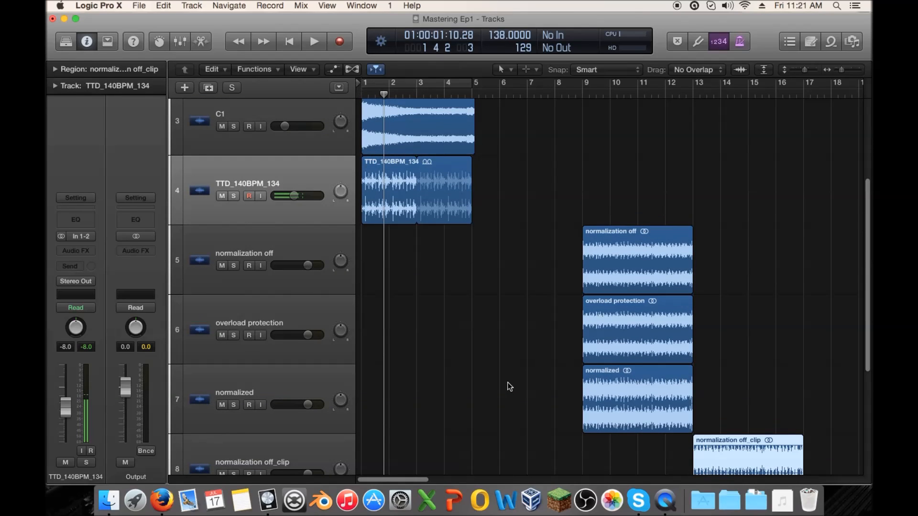
pyautogui.scroll(6, 509, 386)
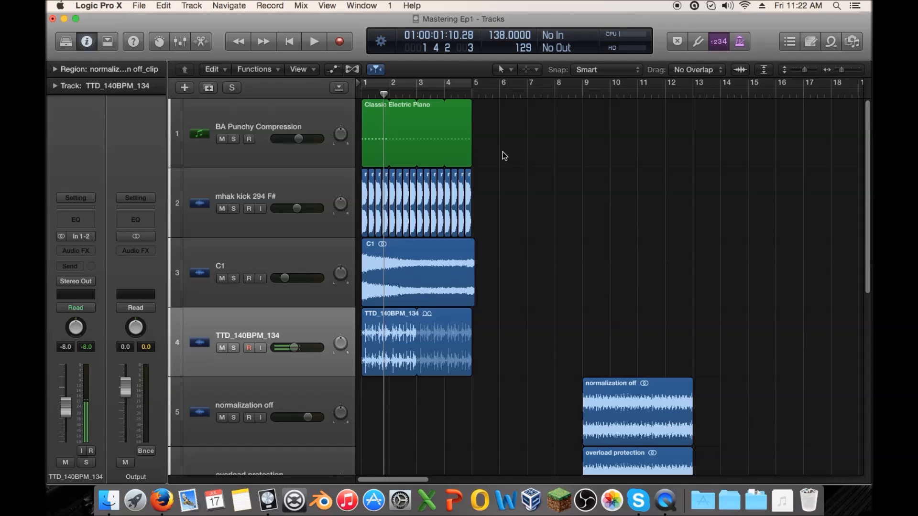
pyautogui.moveTo(383, 93); pyautogui.dragTo(350, 95)
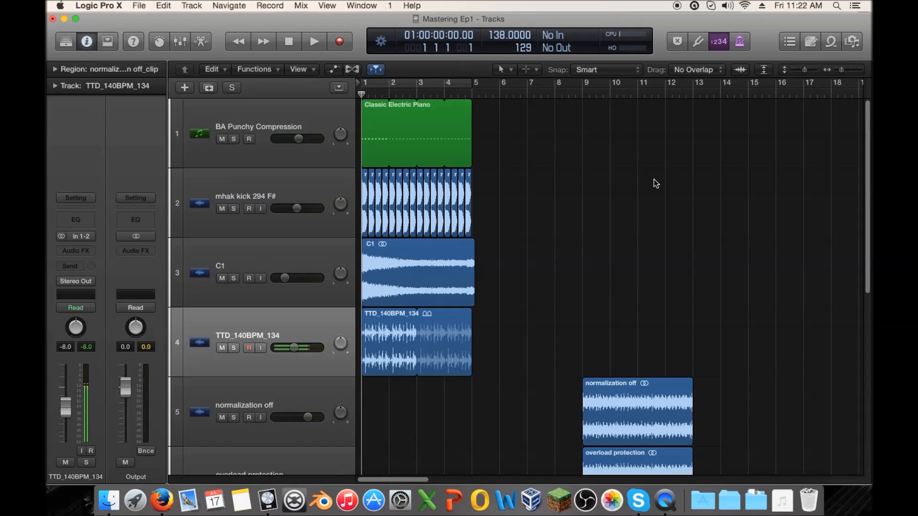
pyautogui.scroll(-8, 653, 183)
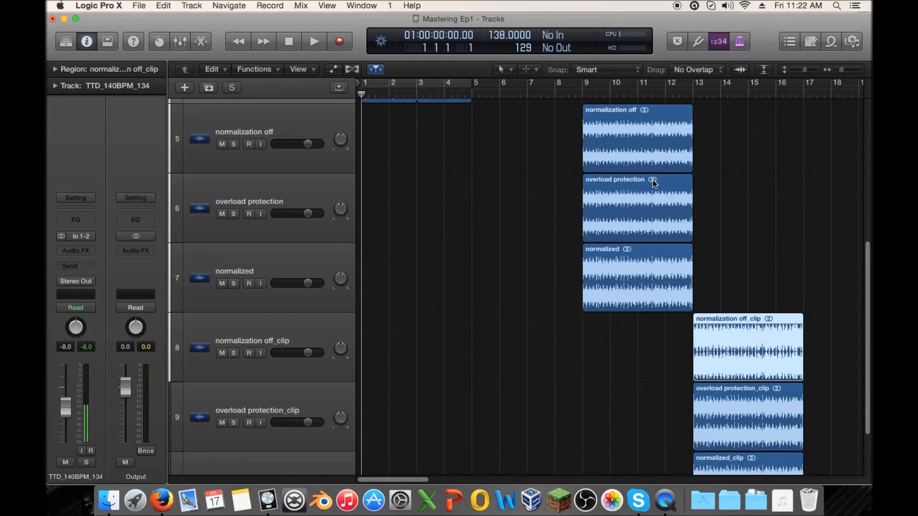
pyautogui.click(726, 206)
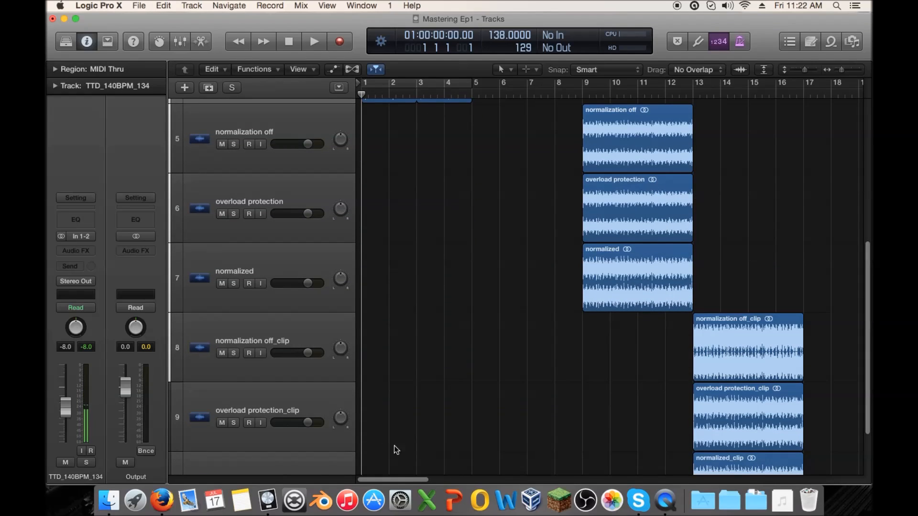
pyautogui.moveTo(390, 476); pyautogui.dragTo(420, 476)
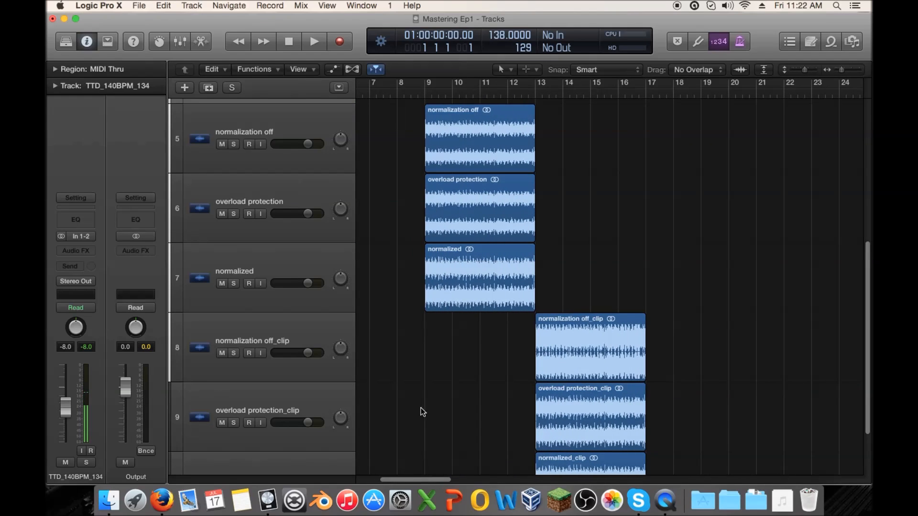
pyautogui.scroll(8, 421, 389)
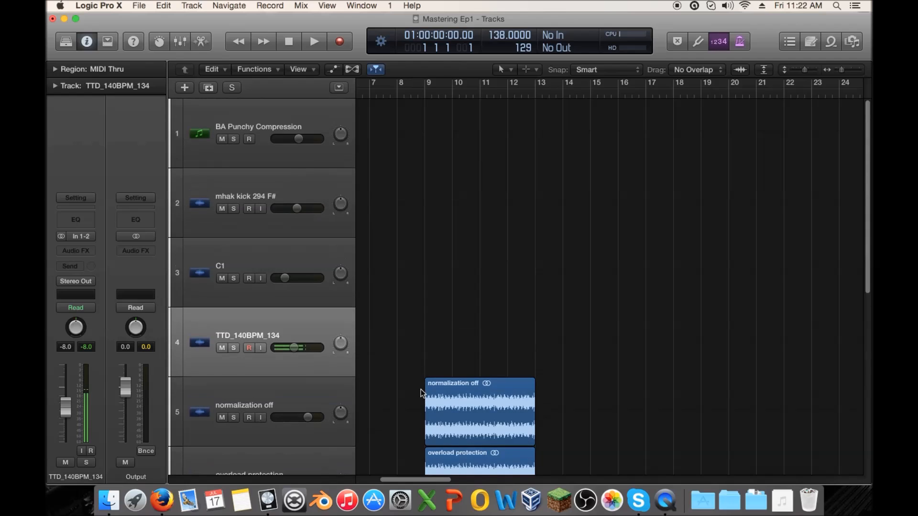
# Select the four mix tracks in turn, from BA Punchy Compression through TTD_140BPM_134
pyautogui.moveTo(421, 479); pyautogui.dragTo(393, 477)
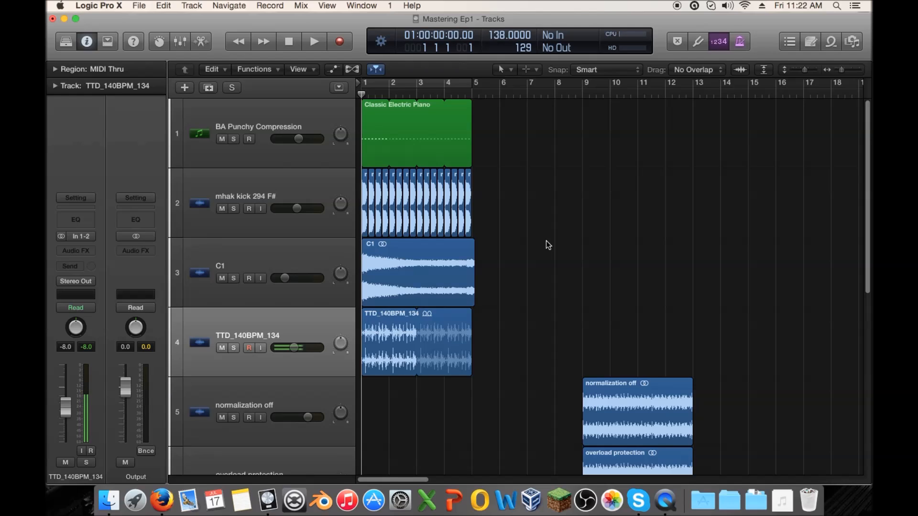
pyautogui.click(246, 118)
pyautogui.click(255, 200)
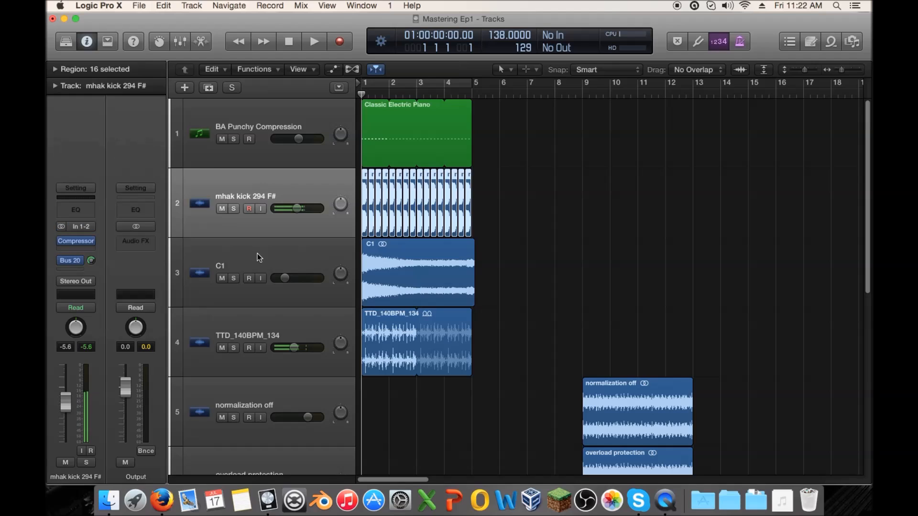
pyautogui.click(257, 256)
pyautogui.click(238, 329)
# Select the normalization off region and its track for comparison with the overload protection and normalized bounces
pyautogui.scroll(-1, 622, 326)
pyautogui.scroll(-4, 626, 316)
pyautogui.moveTo(523, 283); pyautogui.dragTo(717, 310)
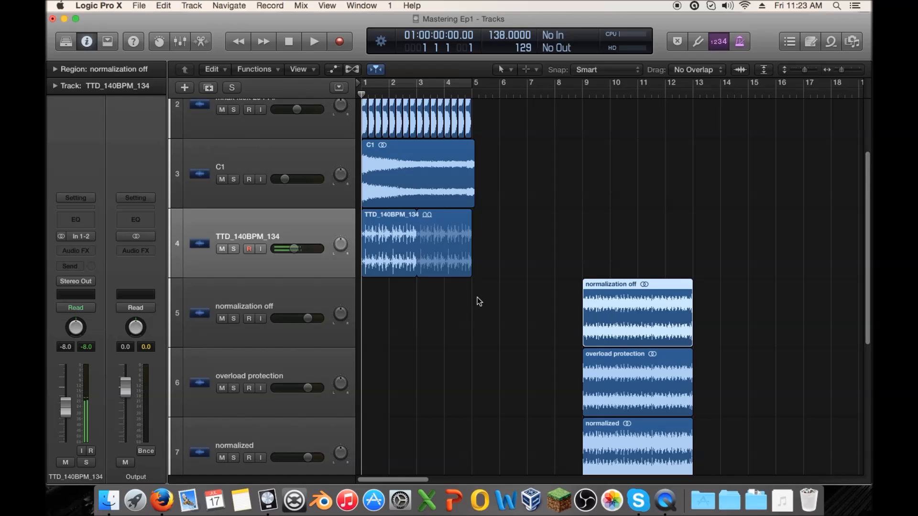
pyautogui.moveTo(400, 478); pyautogui.dragTo(421, 477)
pyautogui.scroll(-3, 512, 385)
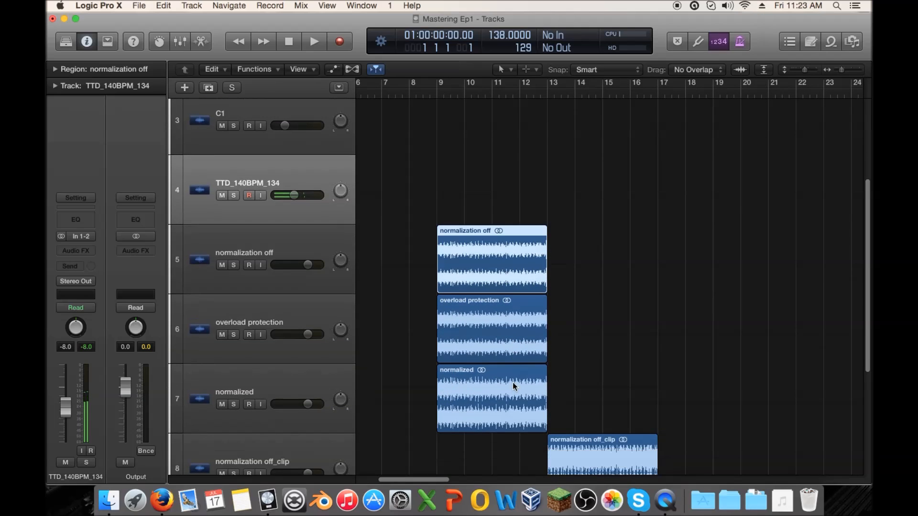
pyautogui.click(297, 242)
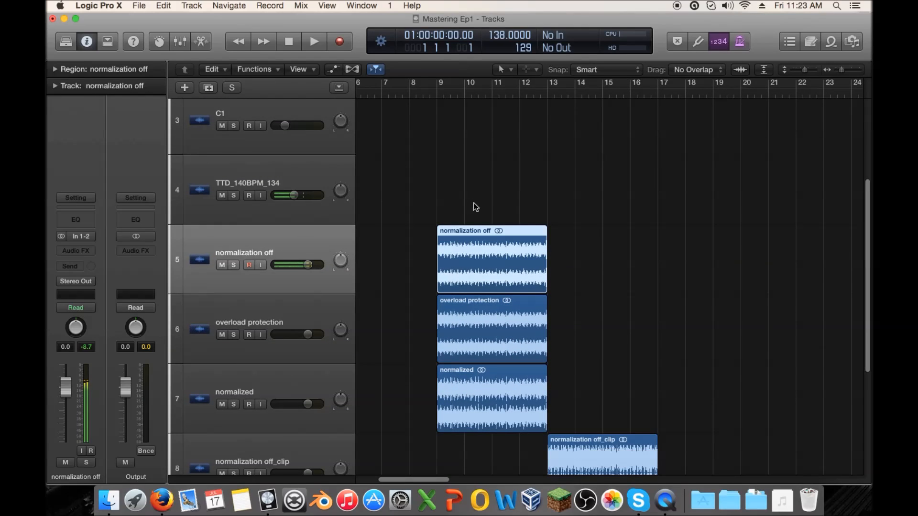
pyautogui.moveTo(426, 262); pyautogui.dragTo(643, 266)
pyautogui.moveTo(618, 219); pyautogui.dragTo(384, 275)
# Examine the waveforms of the non-clipping bounces at bar 9 against the clip bounces at bar 13
pyautogui.moveTo(425, 478)
pyautogui.mouseDown()
pyautogui.moveTo(443, 477)
pyautogui.moveTo(388, 477)
pyautogui.moveTo(428, 469)
pyautogui.mouseUp()
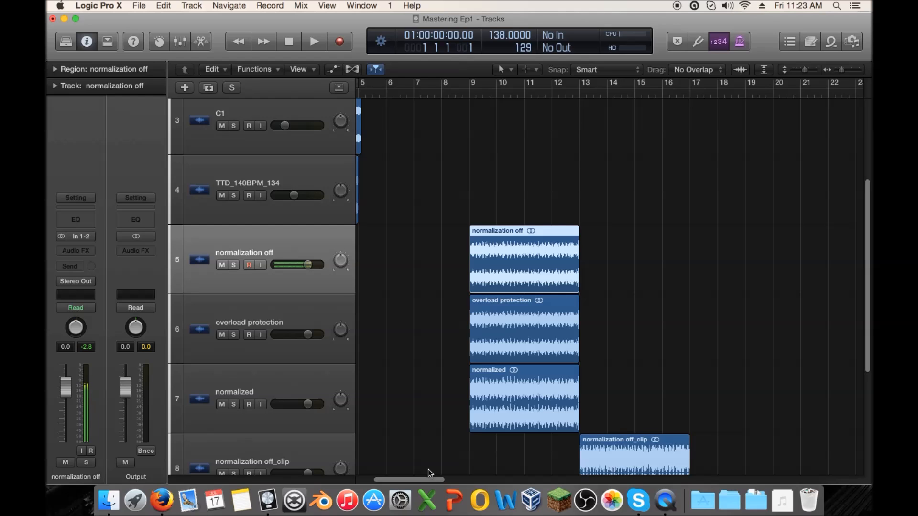
pyautogui.hscroll(1, 429, 469)
pyautogui.hscroll(-3, 427, 470)
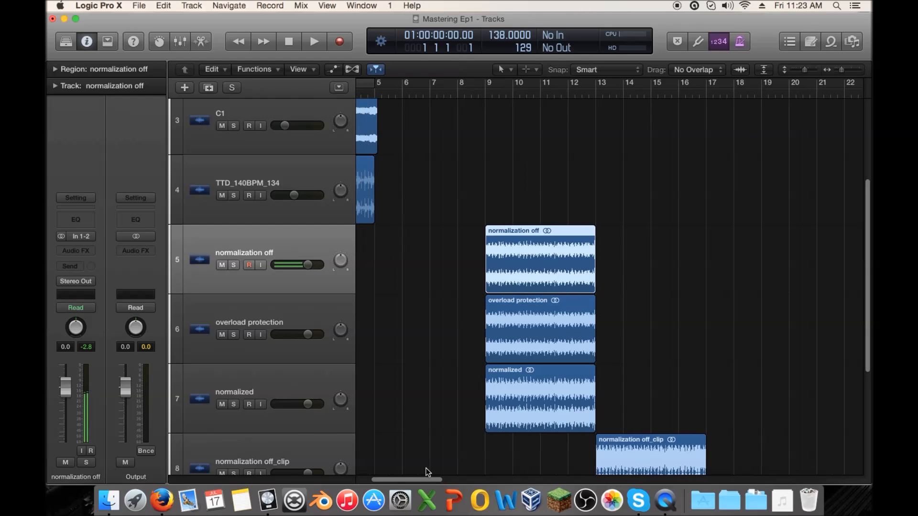
pyautogui.hscroll(5, 427, 467)
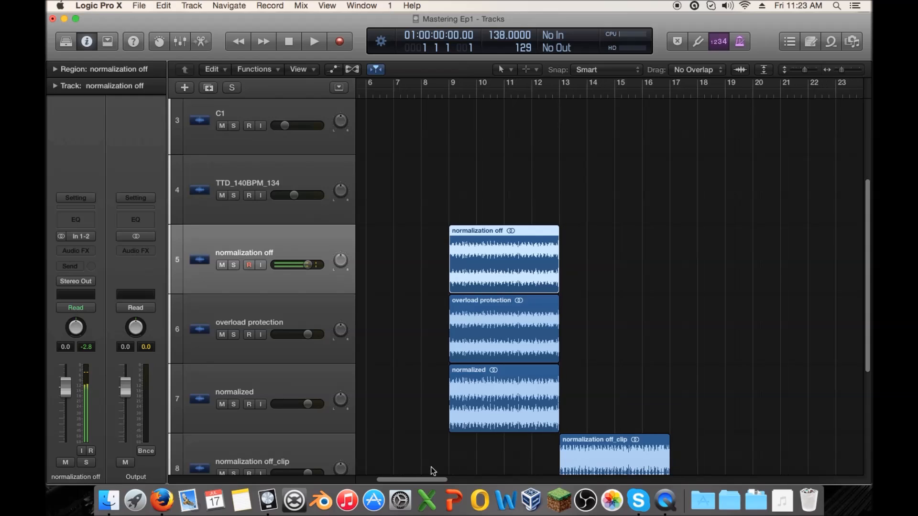
pyautogui.hscroll(-1, 432, 466)
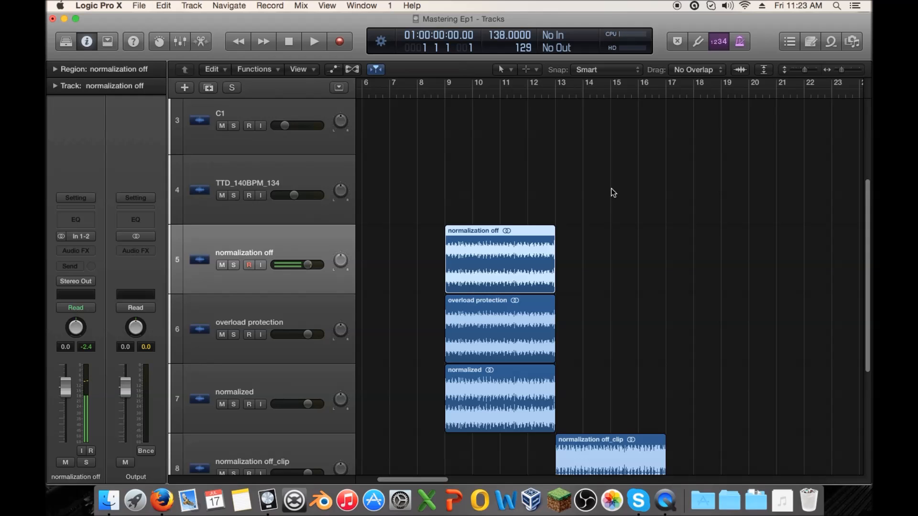
pyautogui.scroll(-5, 611, 189)
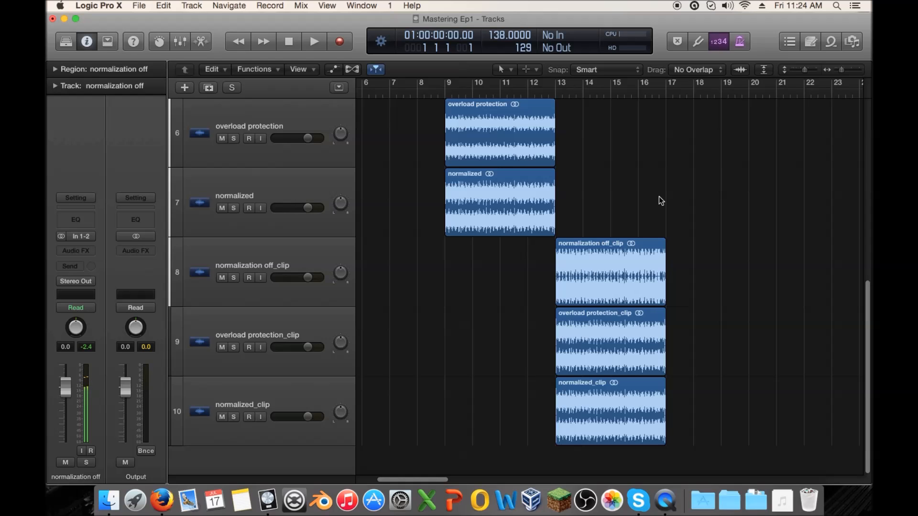
pyautogui.scroll(10, 658, 196)
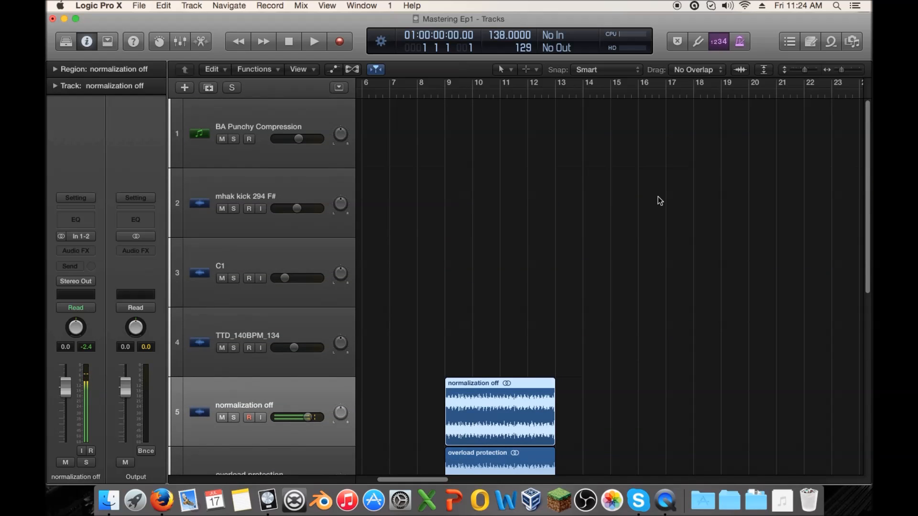
pyautogui.scroll(-10, 658, 198)
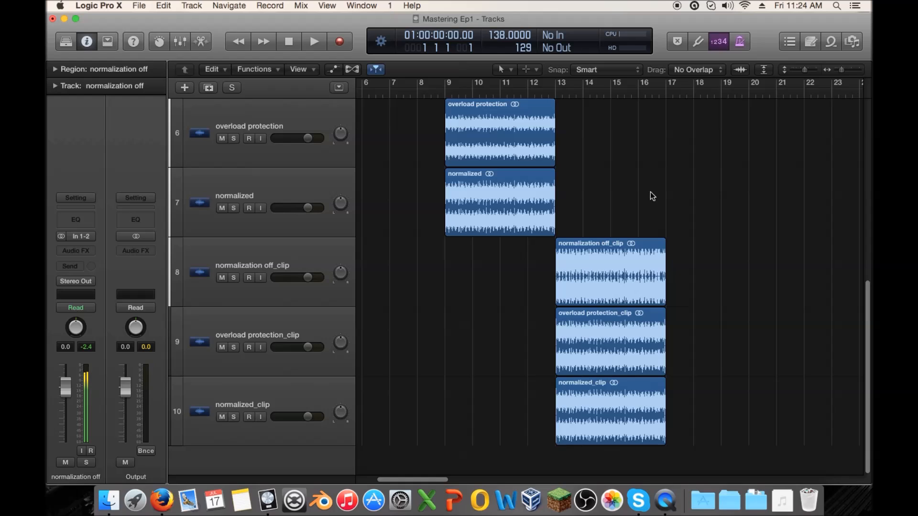
# Open the project Note Pad and compare the noted peak levels with the six bounced regions' waveforms
pyautogui.click(809, 42)
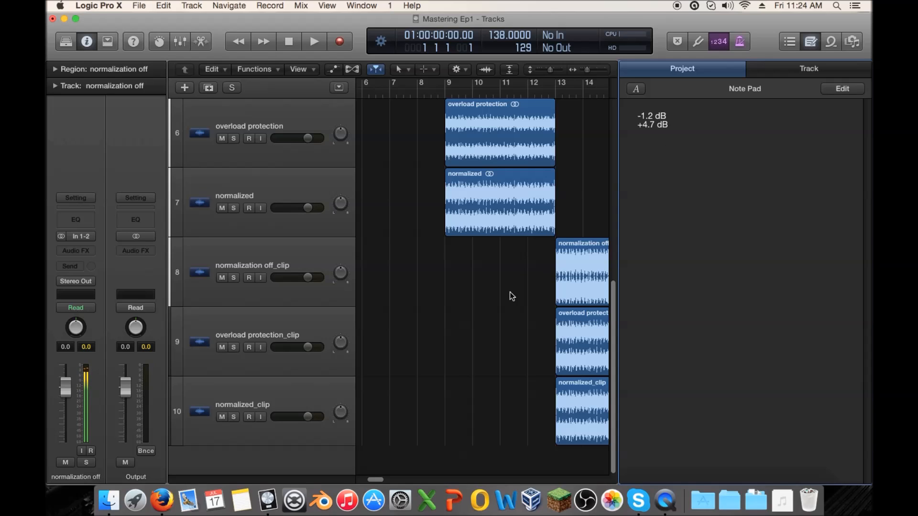
pyautogui.moveTo(377, 478); pyautogui.dragTo(385, 474)
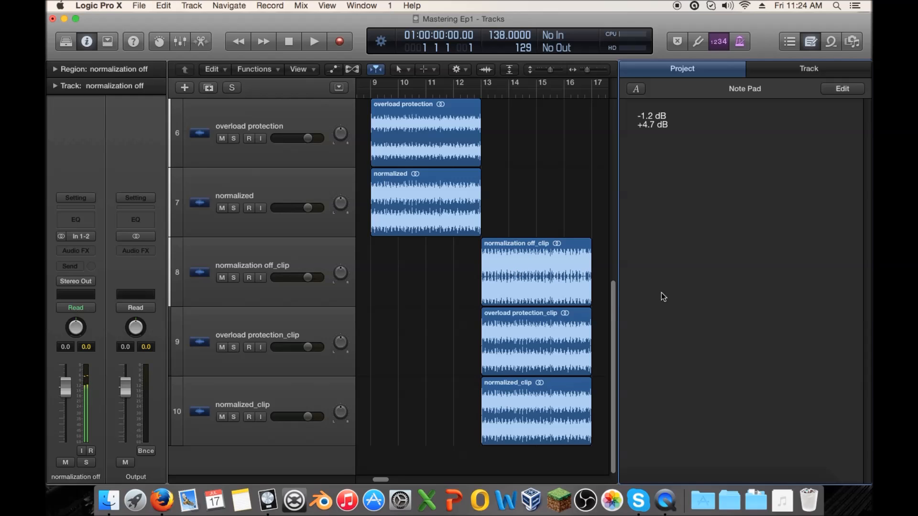
pyautogui.moveTo(383, 478); pyautogui.dragTo(382, 477)
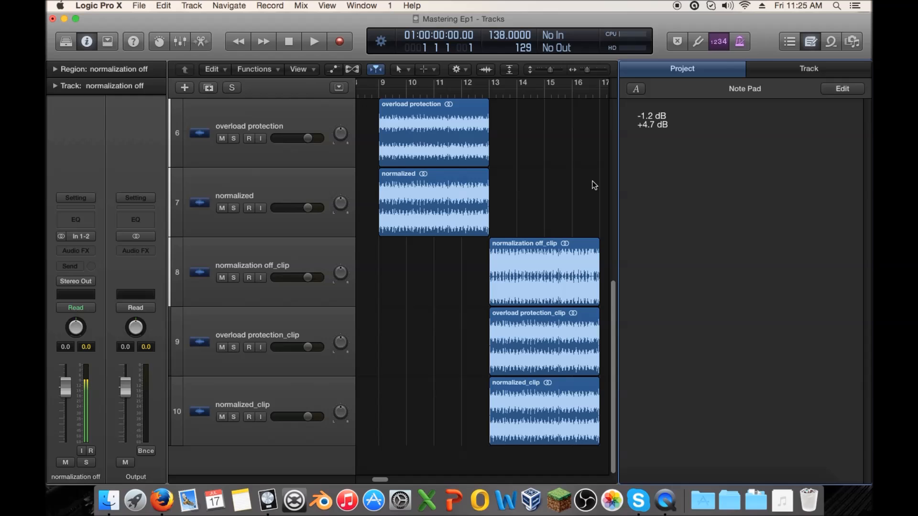
pyautogui.scroll(1, 573, 143)
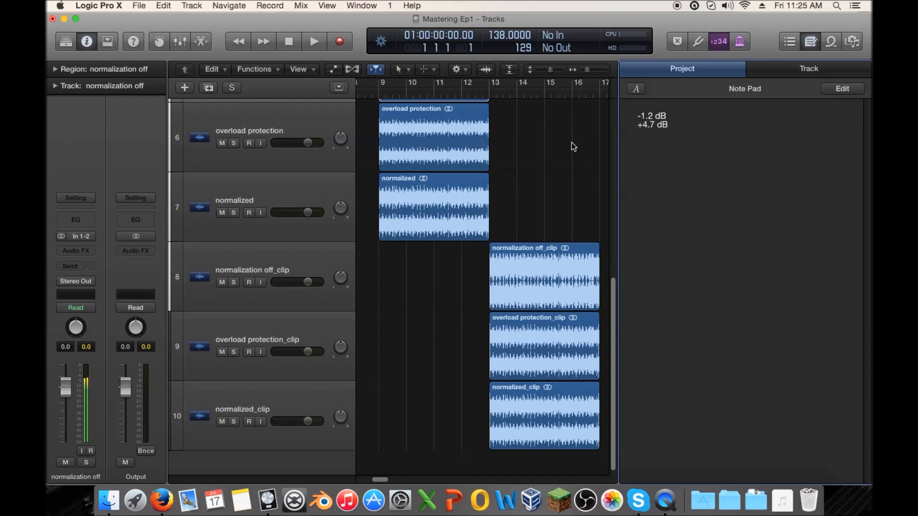
pyautogui.scroll(4, 570, 152)
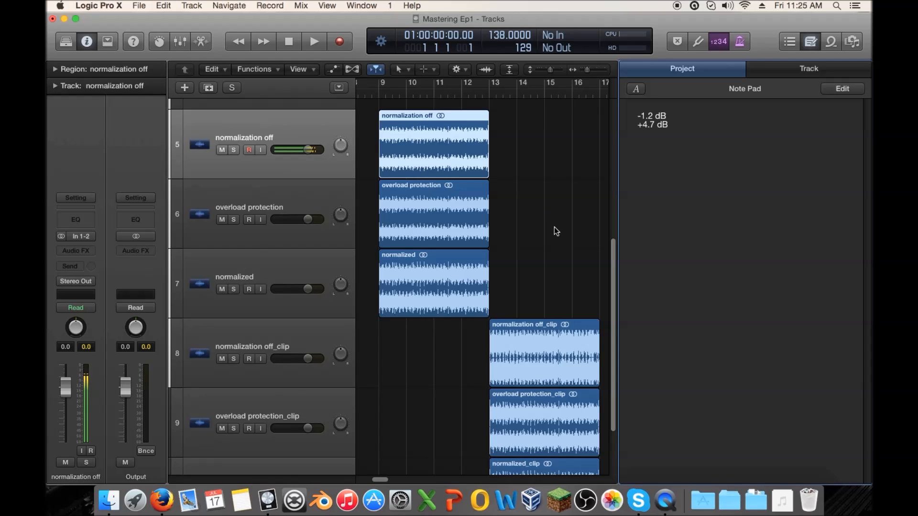
pyautogui.scroll(-1, 555, 226)
# Lower the Output fader to -10.6 dB and set a cycle range over the normalization off_clip region, bars 13 to 17
pyautogui.click(312, 306)
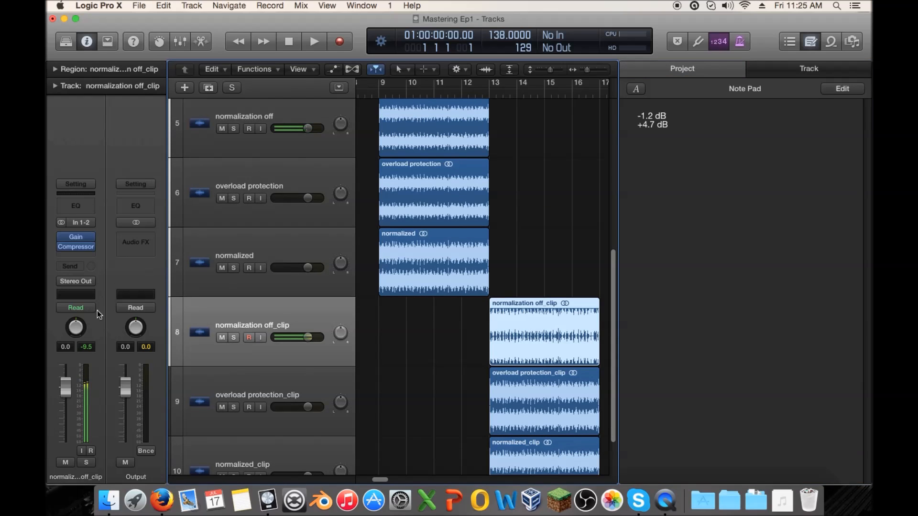
pyautogui.moveTo(120, 383); pyautogui.dragTo(120, 408)
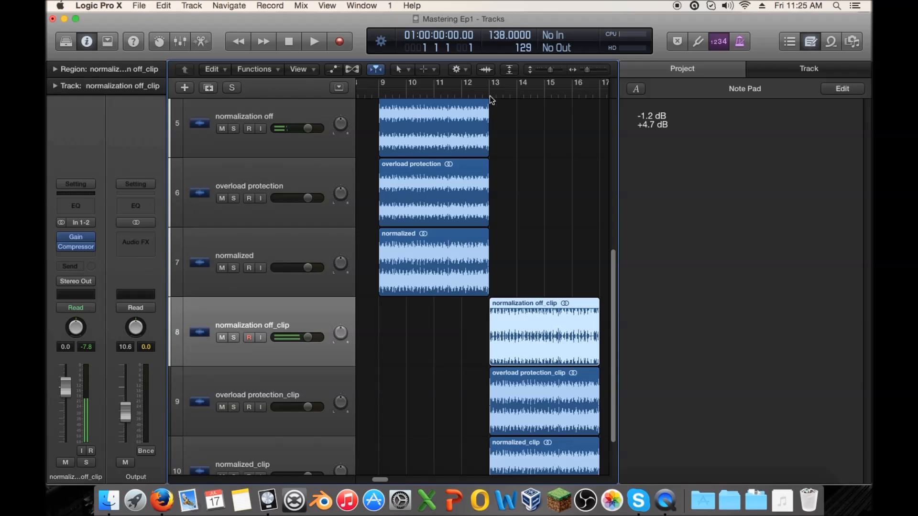
pyautogui.moveTo(494, 84); pyautogui.dragTo(598, 85)
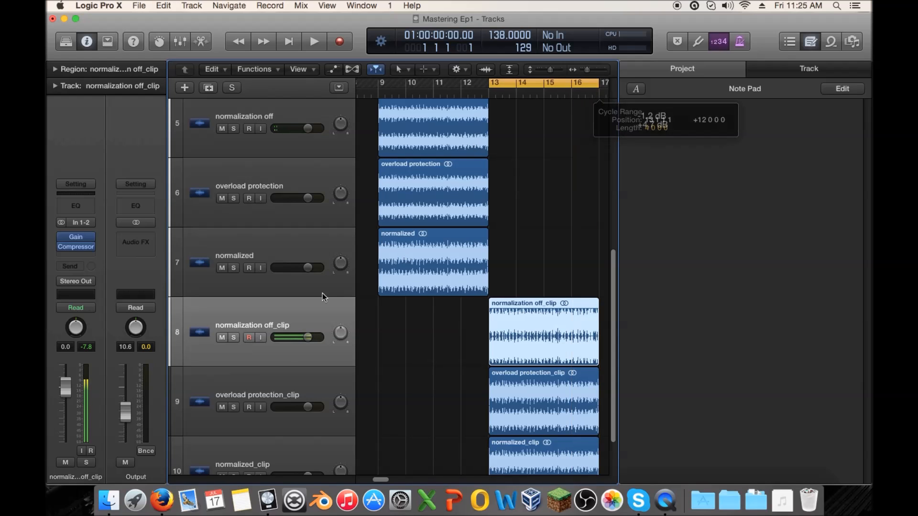
# Solo the normalization off_clip track, play it to check its track and output peaks, and unsolo it
pyautogui.click(234, 337)
pyautogui.press('space')
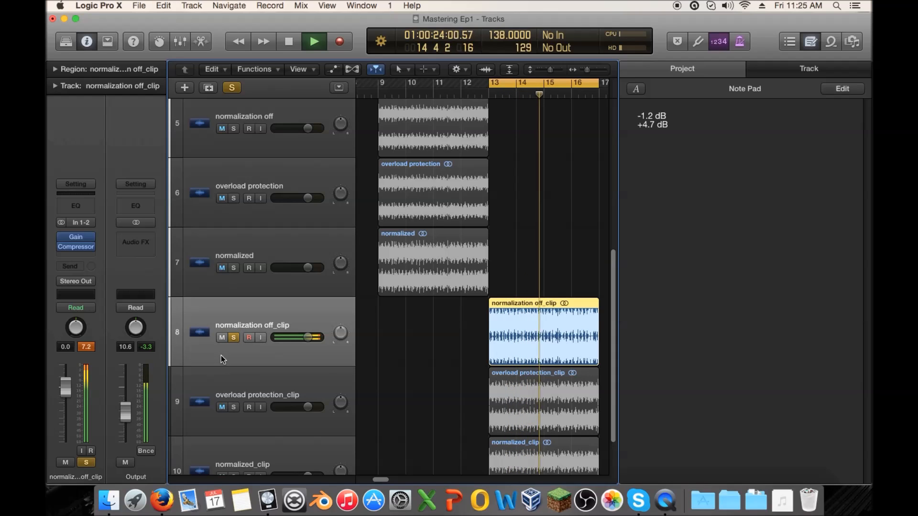
pyautogui.press('space')
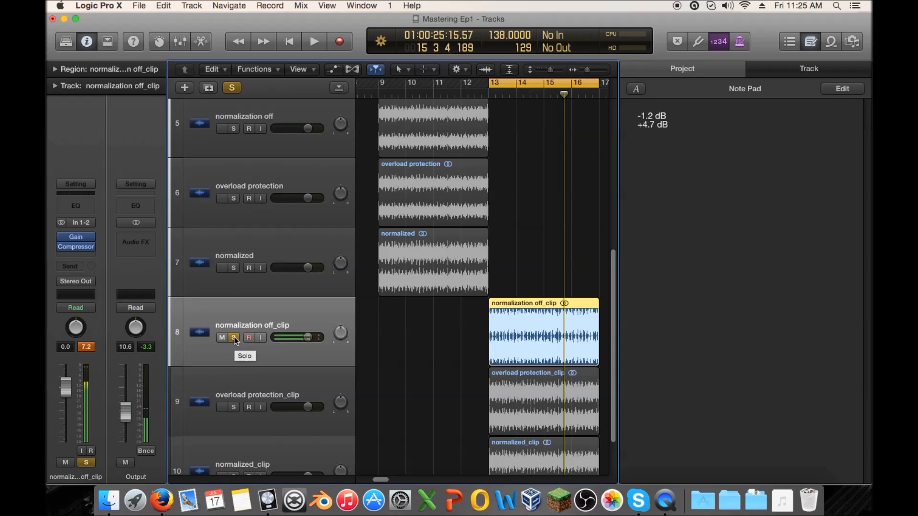
pyautogui.click(234, 338)
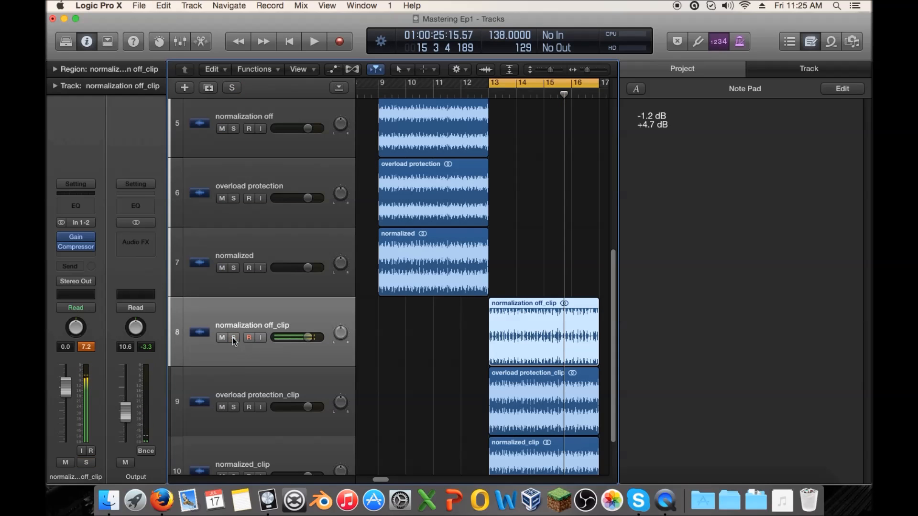
# Reset the Output fader to 0.0 dB and return the playhead to the start of bar 1 with cycle mode off
pyautogui.keyDown('alt'); pyautogui.click(124, 412); pyautogui.keyUp('alt')
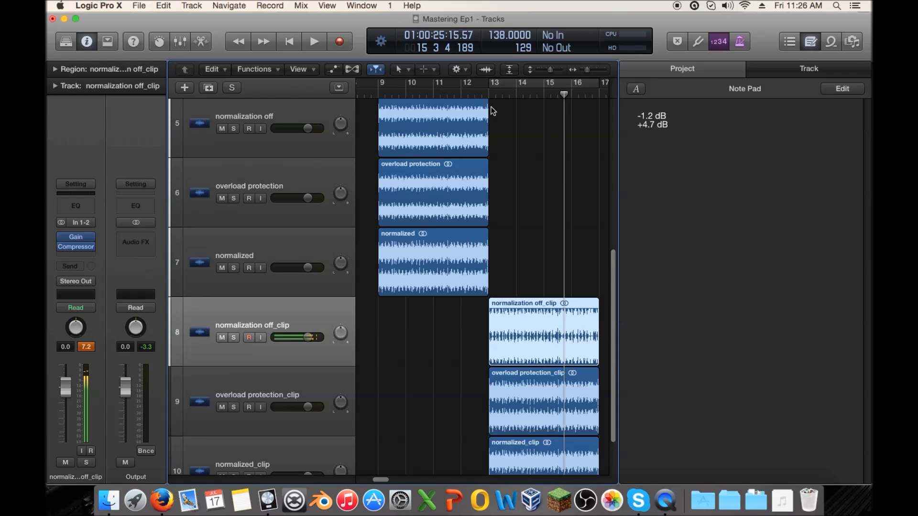
pyautogui.press('Return')
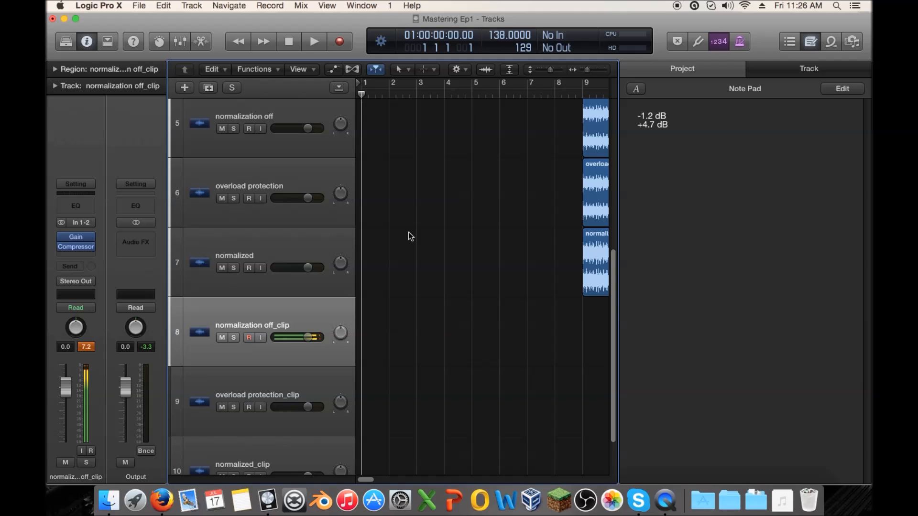
# Clear the peak level readings on the channel strips and close the project Note Pad
pyautogui.scroll(6, 408, 231)
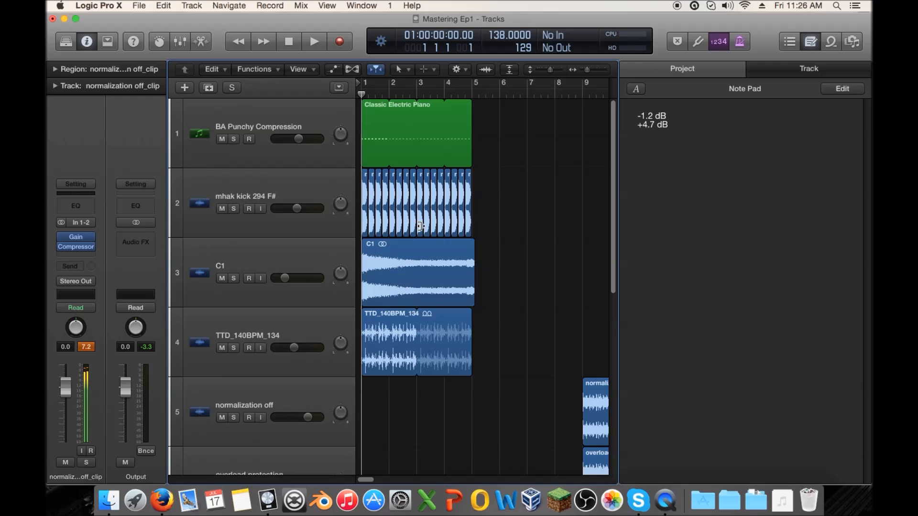
pyautogui.click(87, 348)
pyautogui.moveTo(370, 479); pyautogui.dragTo(364, 480)
pyautogui.scroll(-5, 528, 325)
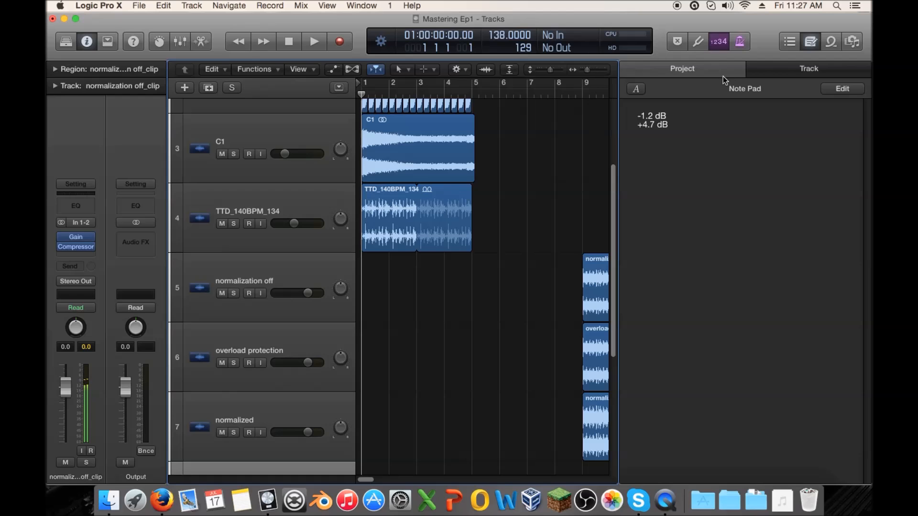
pyautogui.click(811, 42)
# Select all six bounced regions and move them four bars earlier, to start at bars 5 and 9
pyautogui.scroll(-4, 741, 216)
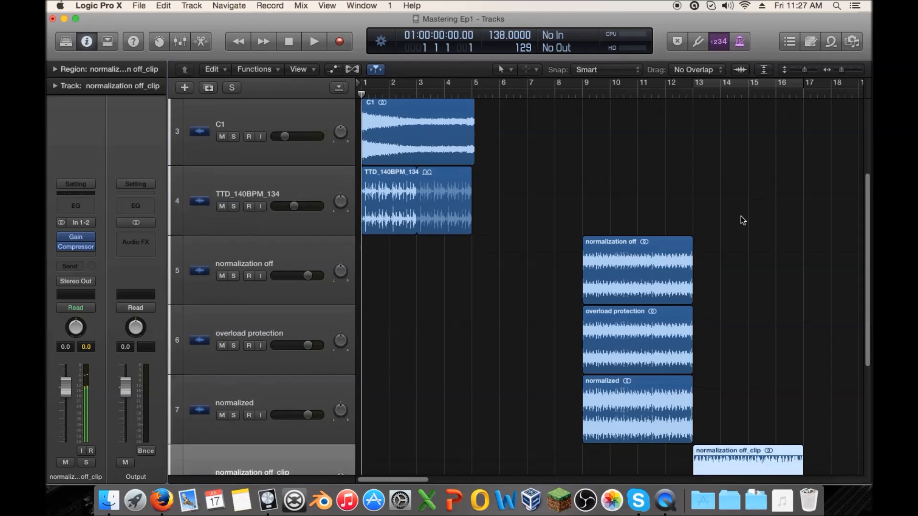
pyautogui.scroll(-3, 741, 220)
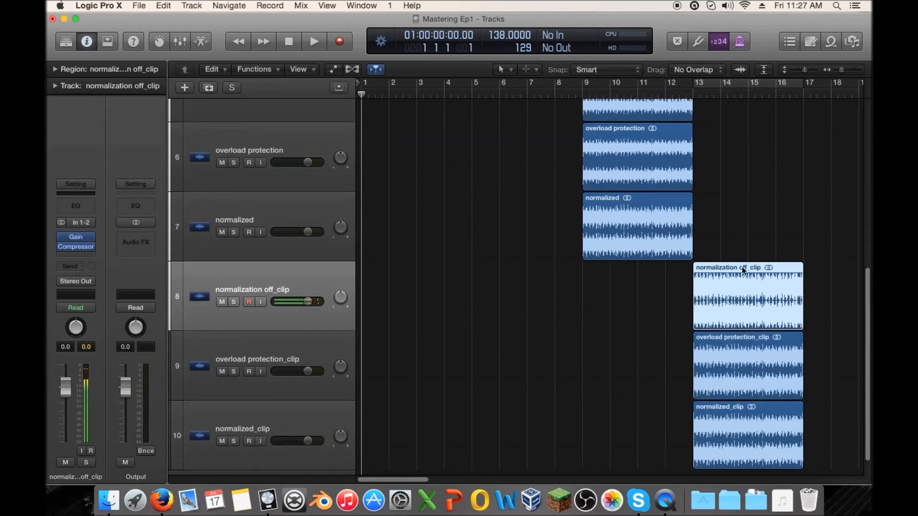
pyautogui.moveTo(826, 421); pyautogui.dragTo(496, 212)
# Review the original mix regions against the repositioned non-clipping and clip bounces on tracks 5 to 10
pyautogui.scroll(5, 636, 208)
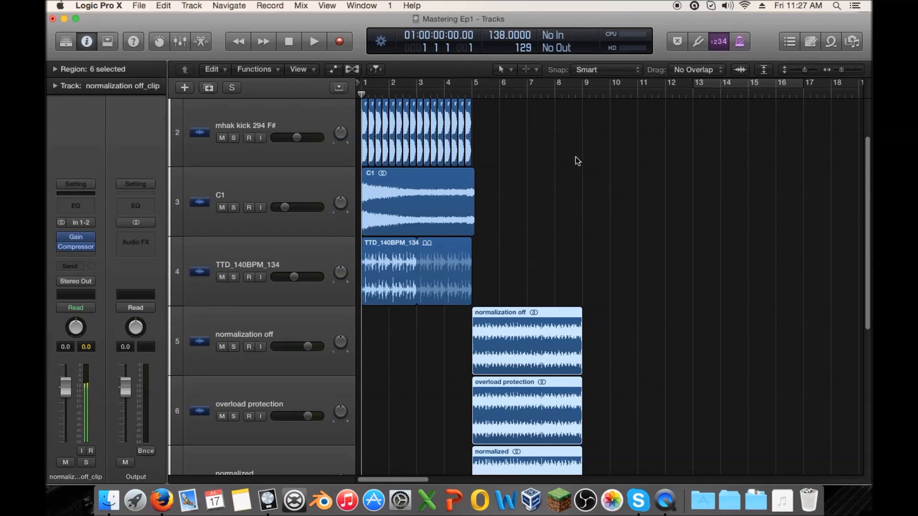
pyautogui.scroll(2, 571, 156)
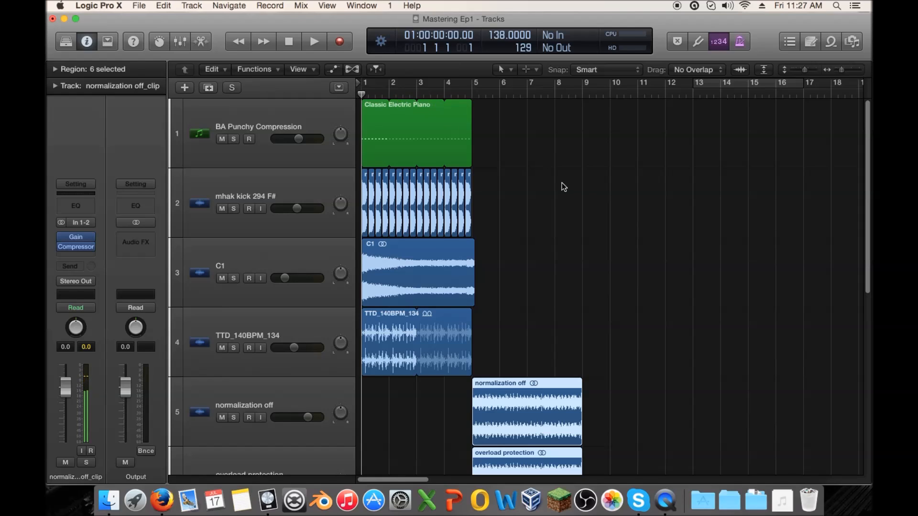
pyautogui.scroll(-5, 561, 180)
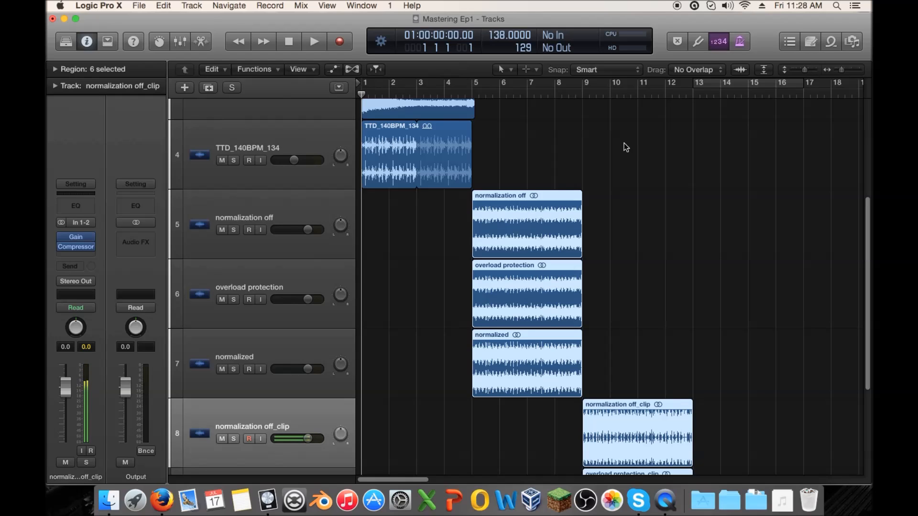
pyautogui.scroll(-4, 623, 143)
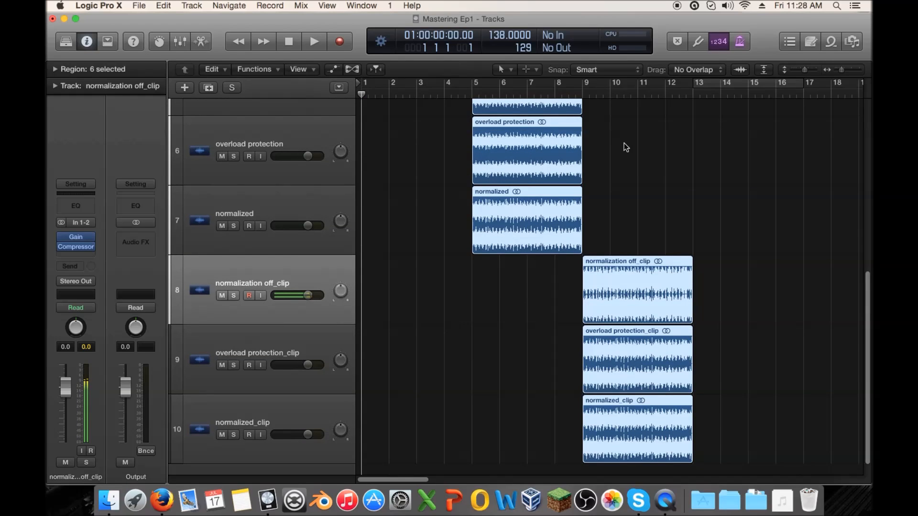
pyautogui.scroll(8, 624, 142)
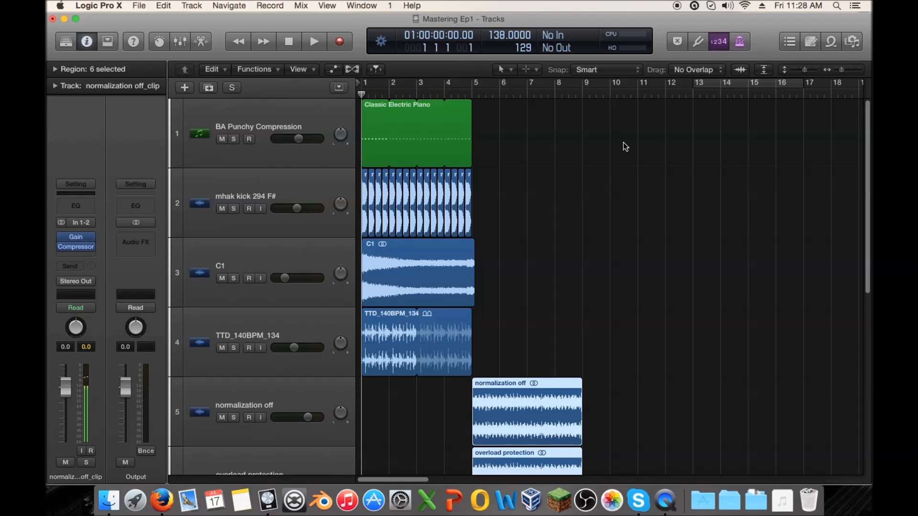
pyautogui.scroll(-10, 625, 146)
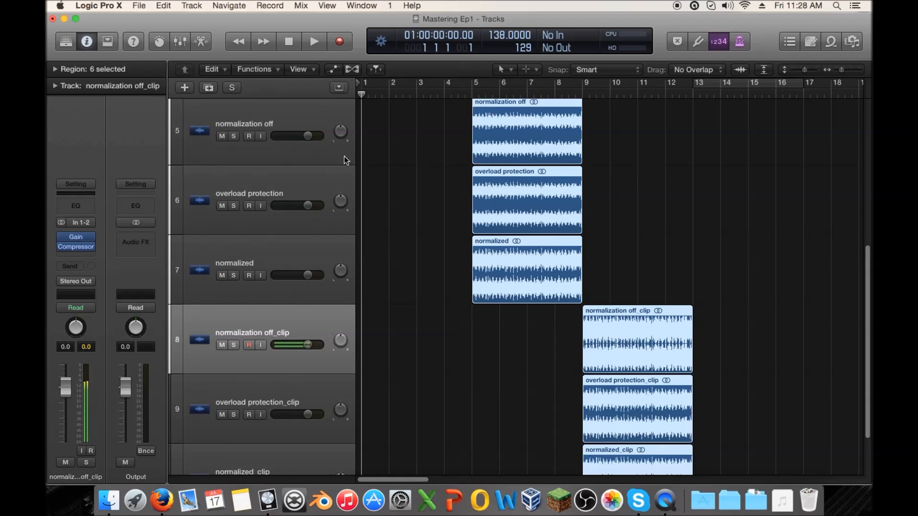
# Reduce the track height so all six bounces fit in view, and clear the region selection
pyautogui.moveTo(805, 70); pyautogui.dragTo(799, 68)
pyautogui.scroll(-2, 691, 172)
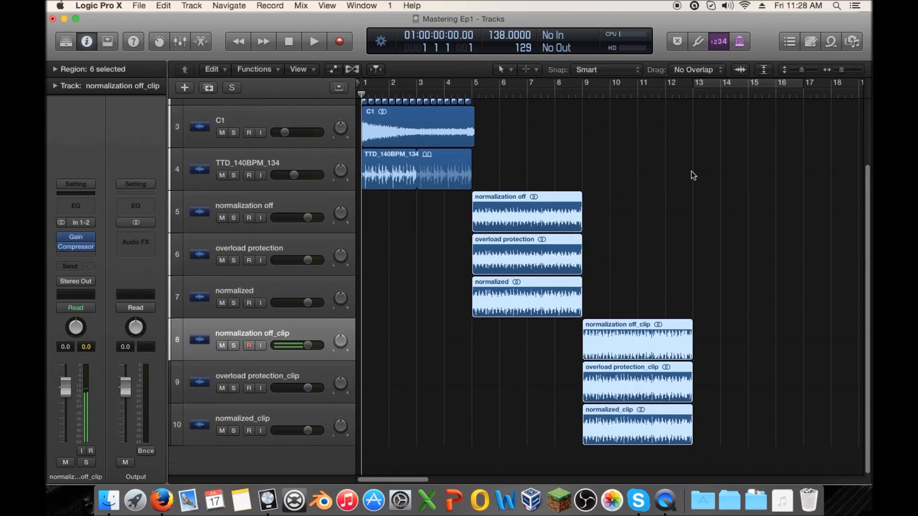
pyautogui.moveTo(756, 254); pyautogui.dragTo(679, 435)
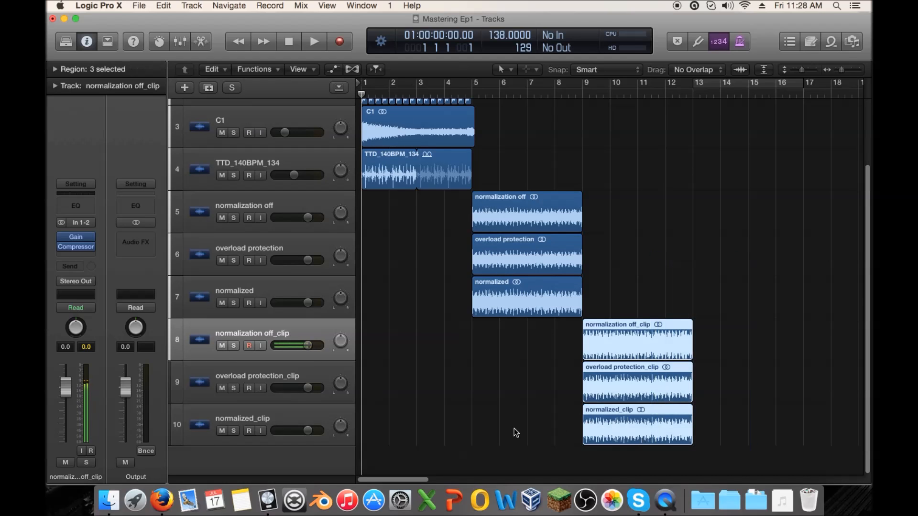
pyautogui.click(512, 429)
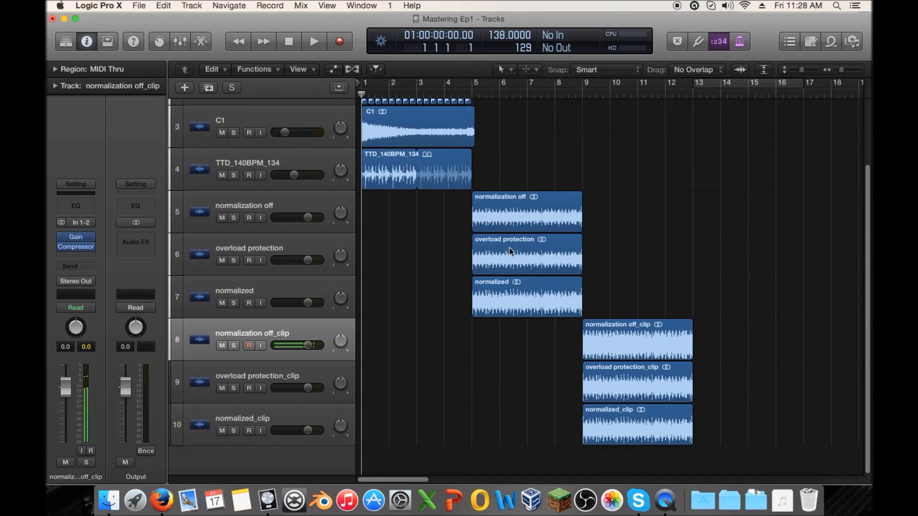